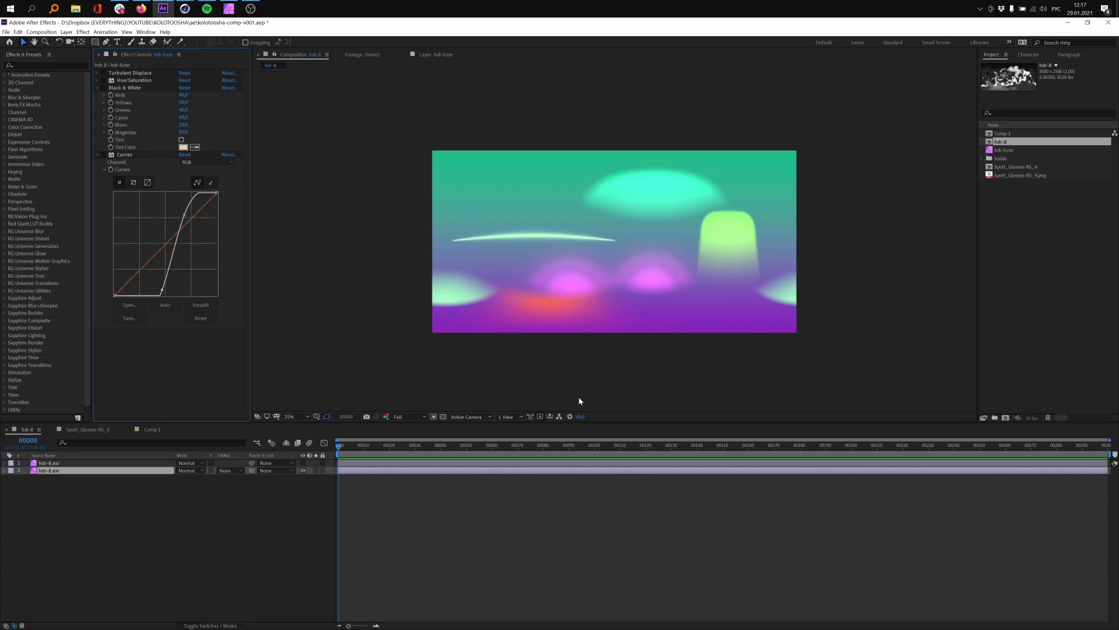
- Switch to the browser and examine the colours and metallic reflections in the artist's Instagram illustrations, including the tomato-and-blade post
key("alt+Tab")
scroll(765, 369, "down", 1)
left_click(589, 248)
left_click(986, 260)
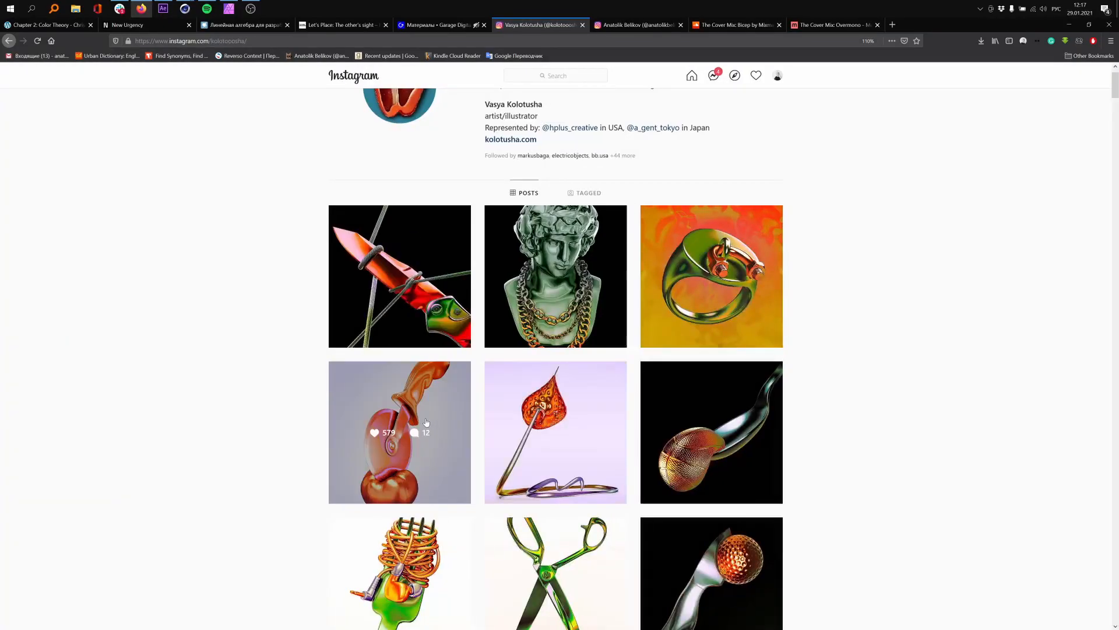
left_click(417, 382)
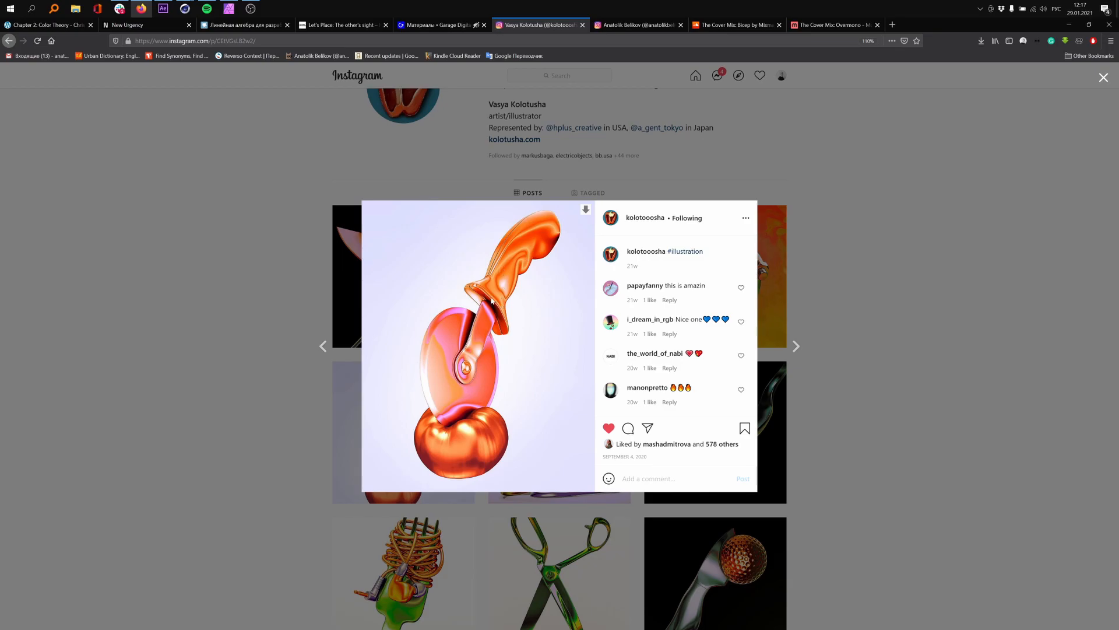
left_click(929, 277)
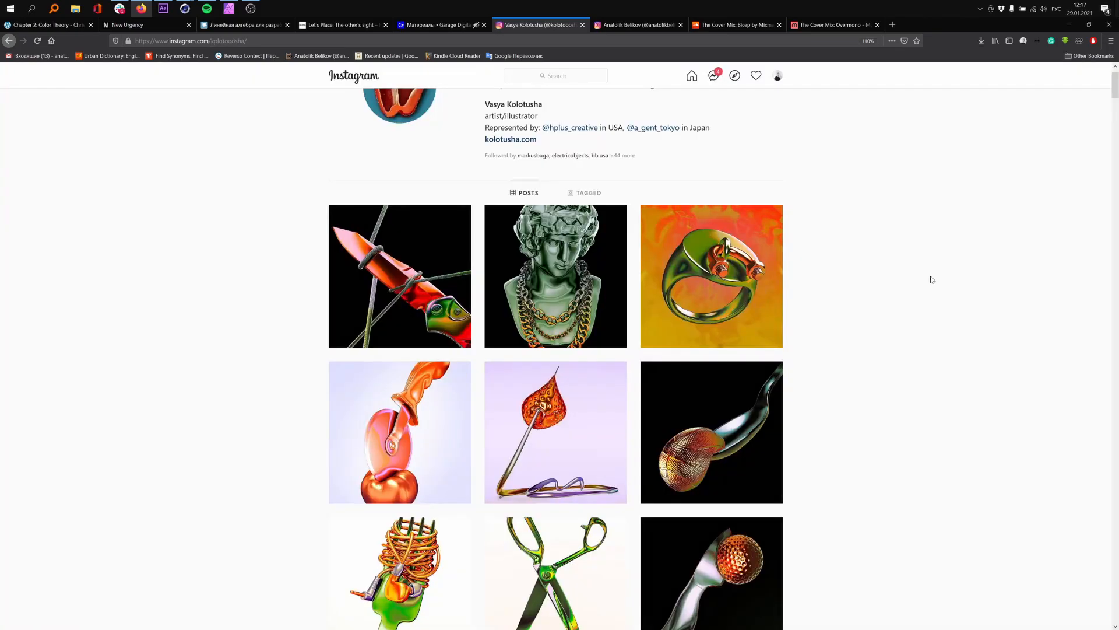
scroll(929, 276, "down", 4)
scroll(932, 279, "down", 5)
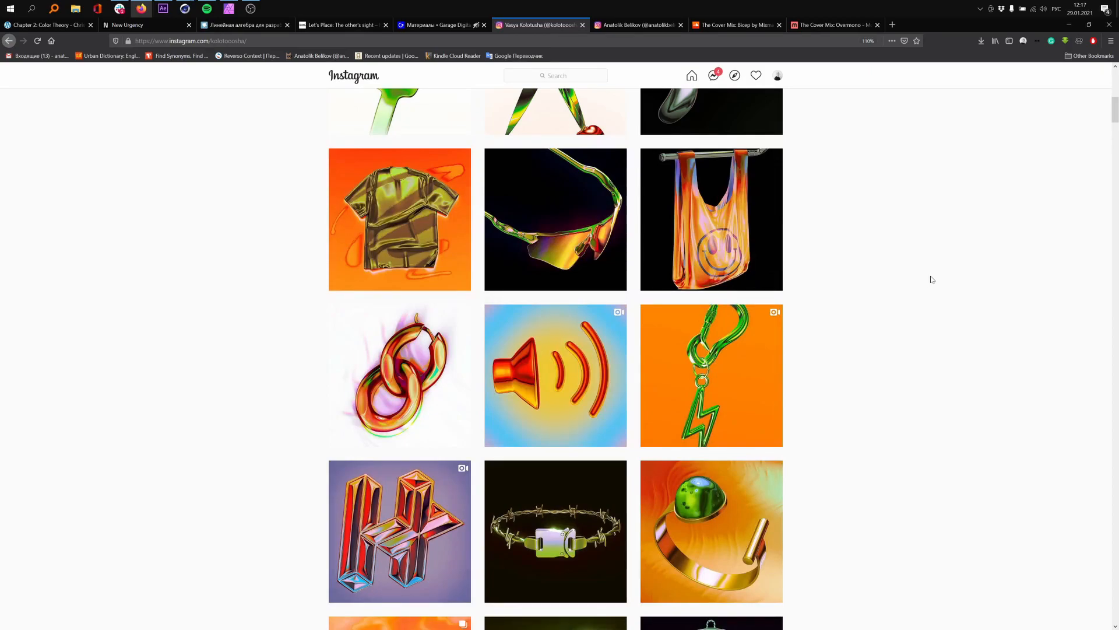
left_click(1069, 25)
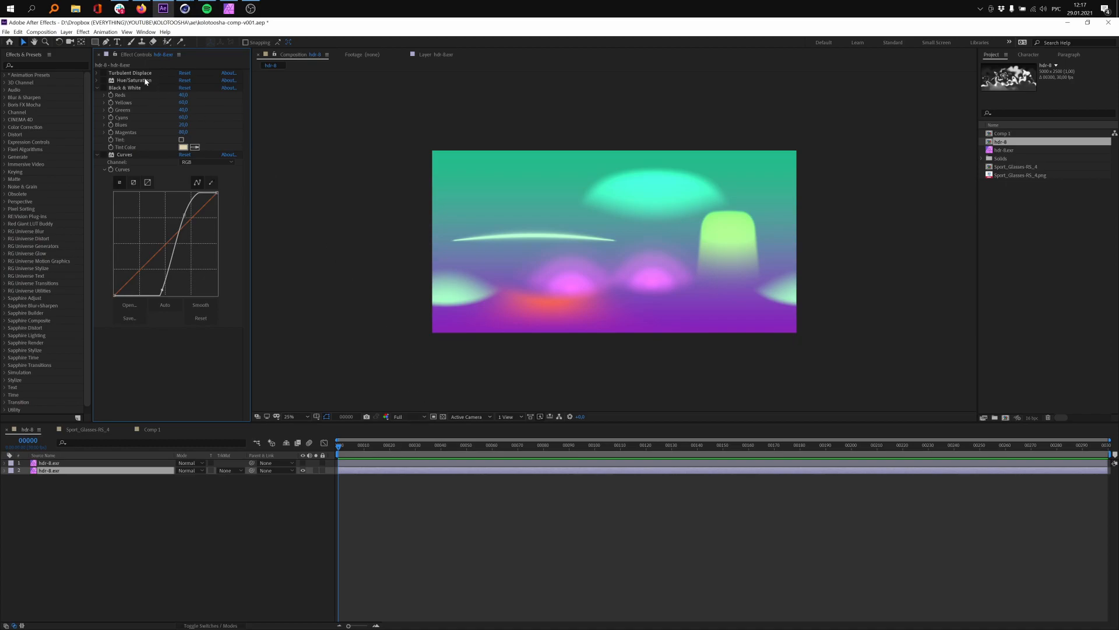
- Switch on the Turbulent Displace effect for the lower hdr-8.exr layer and try different Size values
left_click(111, 73)
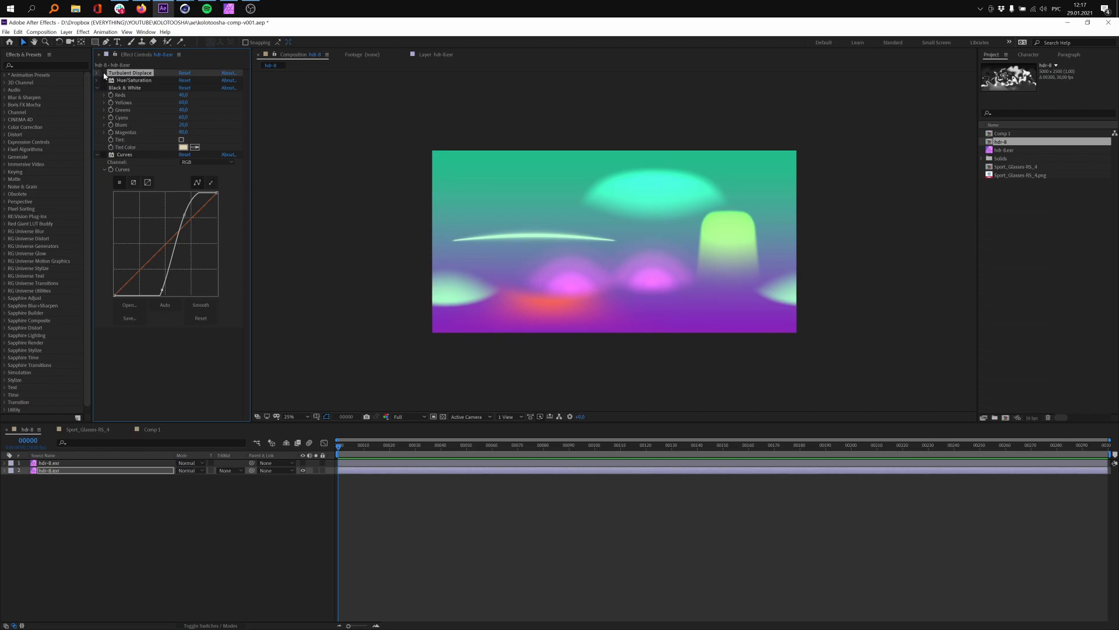
left_click(105, 74)
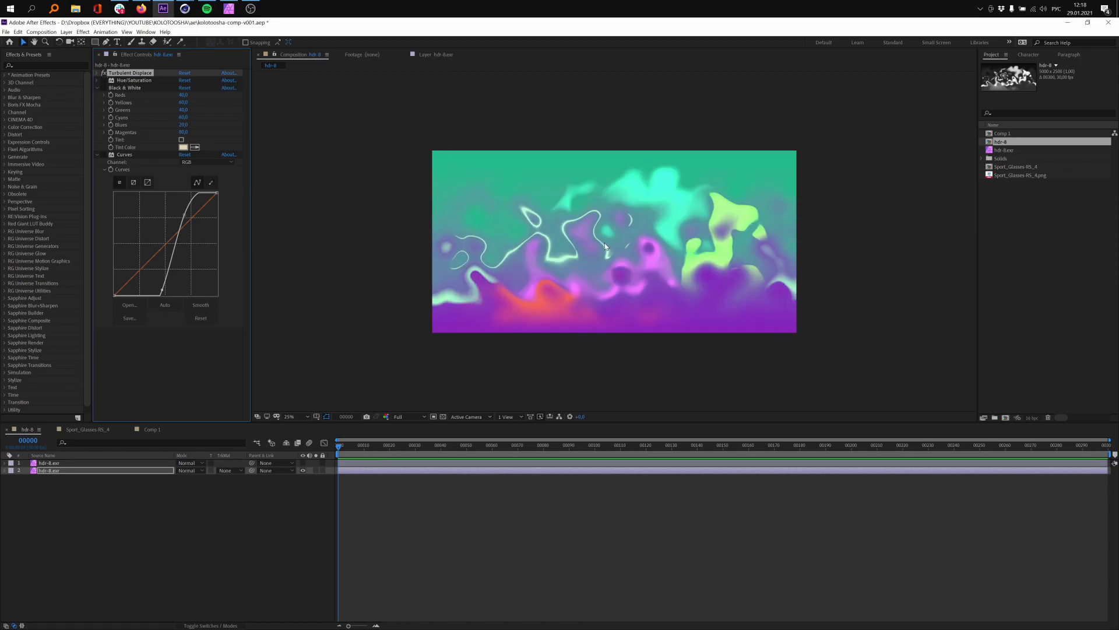
left_click(97, 74)
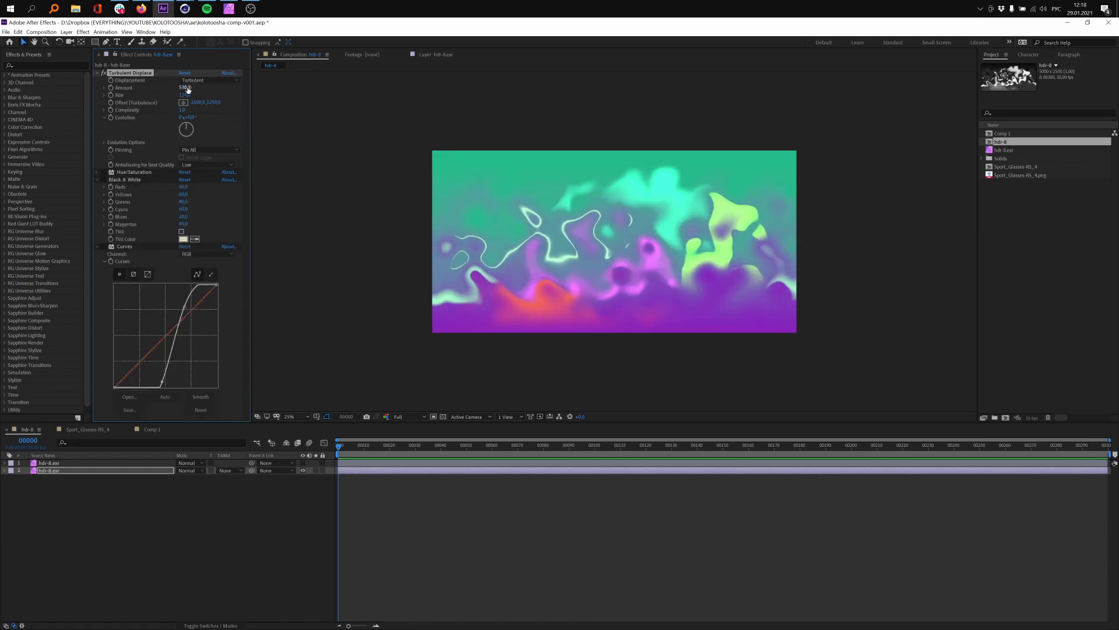
left_click_drag(188, 97, 150, 98)
key("ctrl+z")
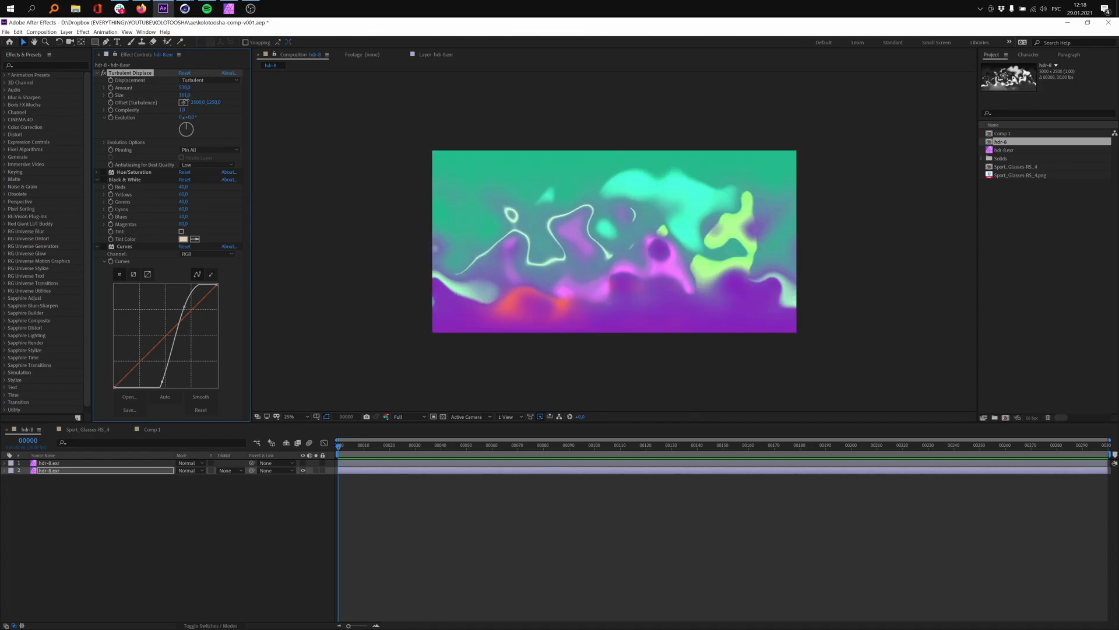
key("ctrl+z")
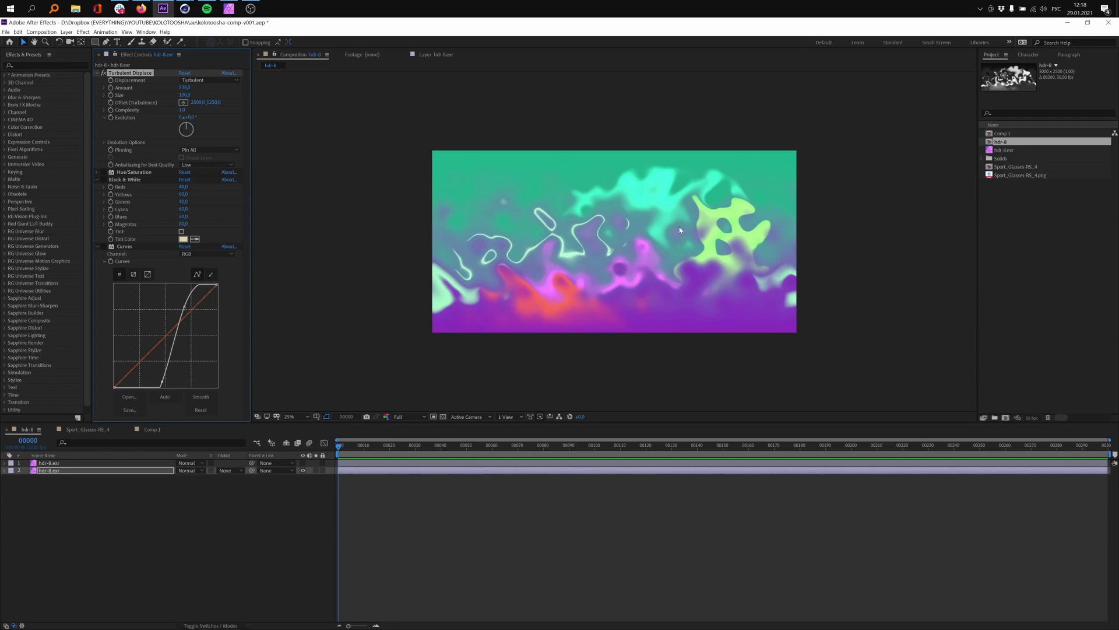
left_click(458, 194)
- Examine the Instagram reference illustrations again in the browser, opening the tomato-and-blade post and the statue bust with gold chains
left_click(142, 9)
scroll(856, 312, "up", 5)
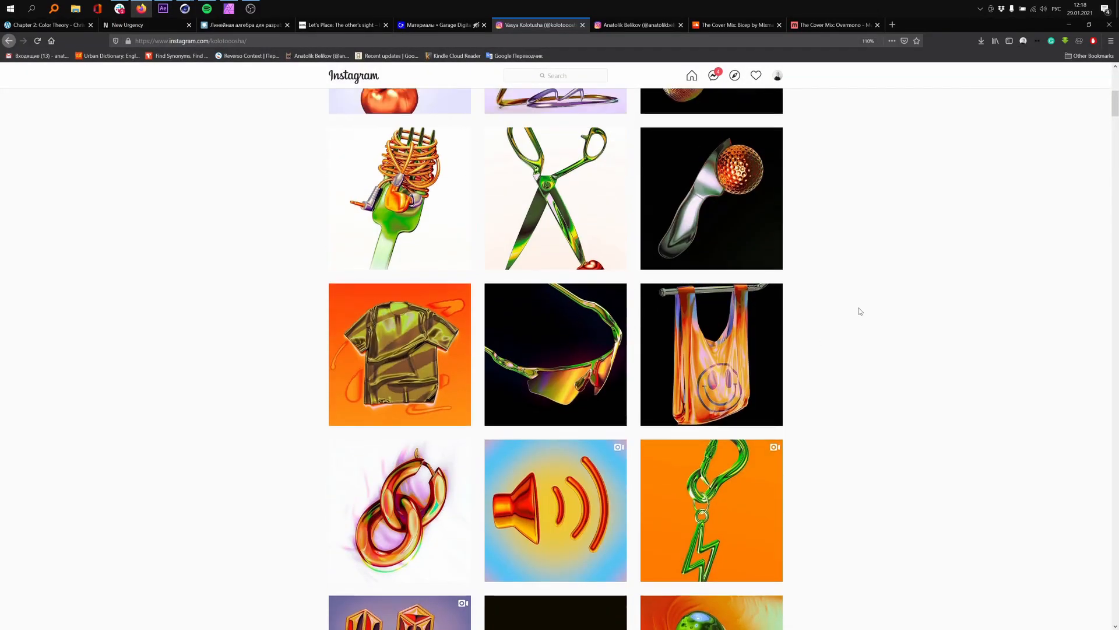
scroll(664, 309, "up", 3)
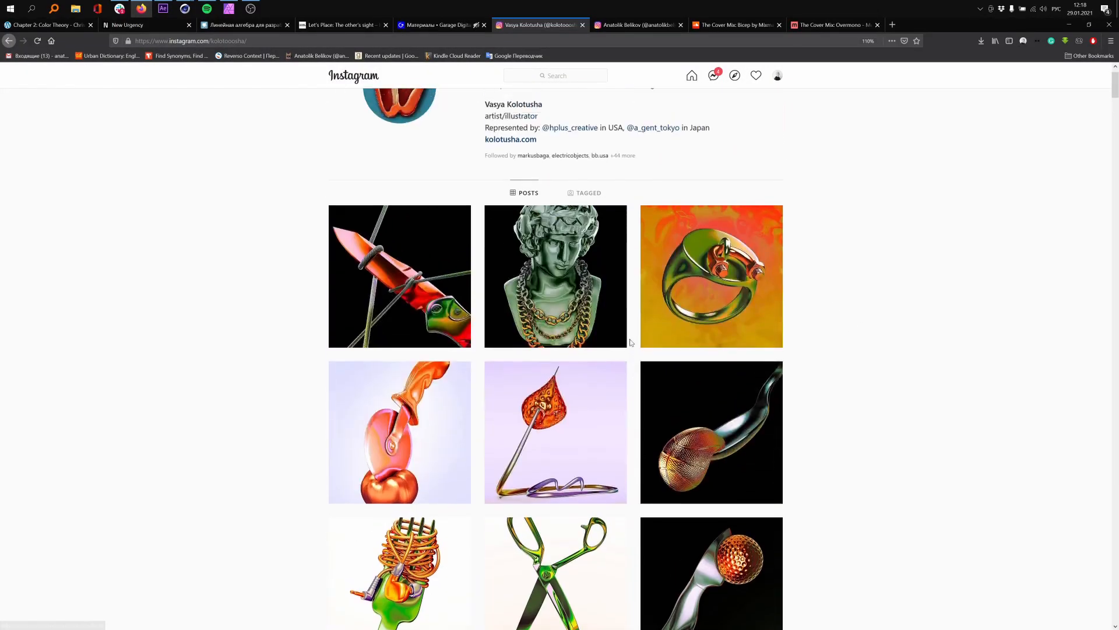
left_click(428, 402)
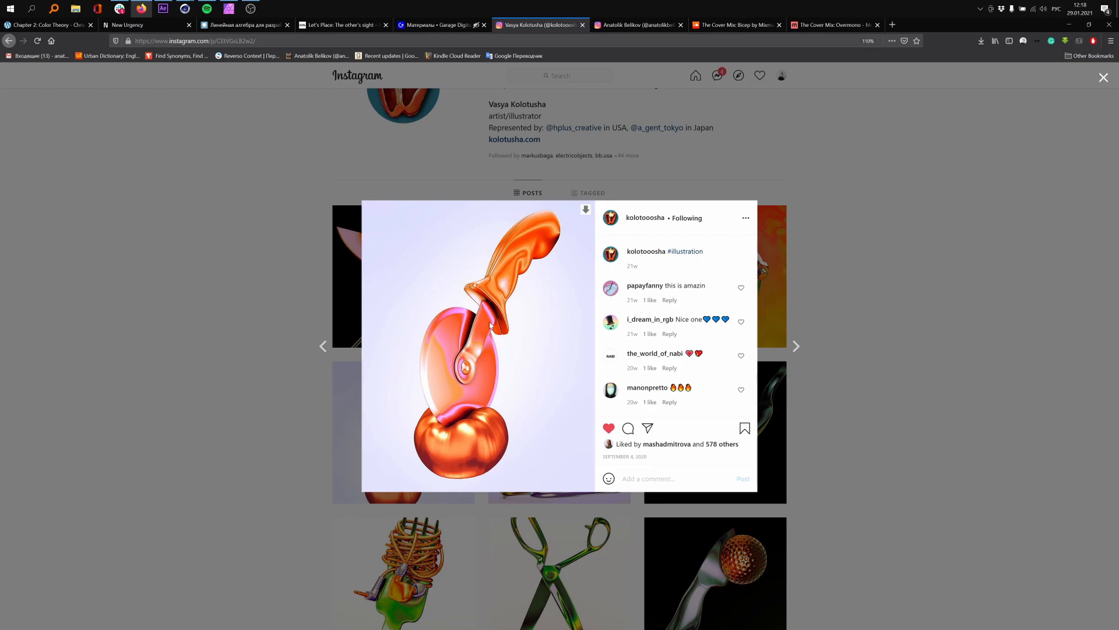
left_click(833, 257)
left_click(575, 271)
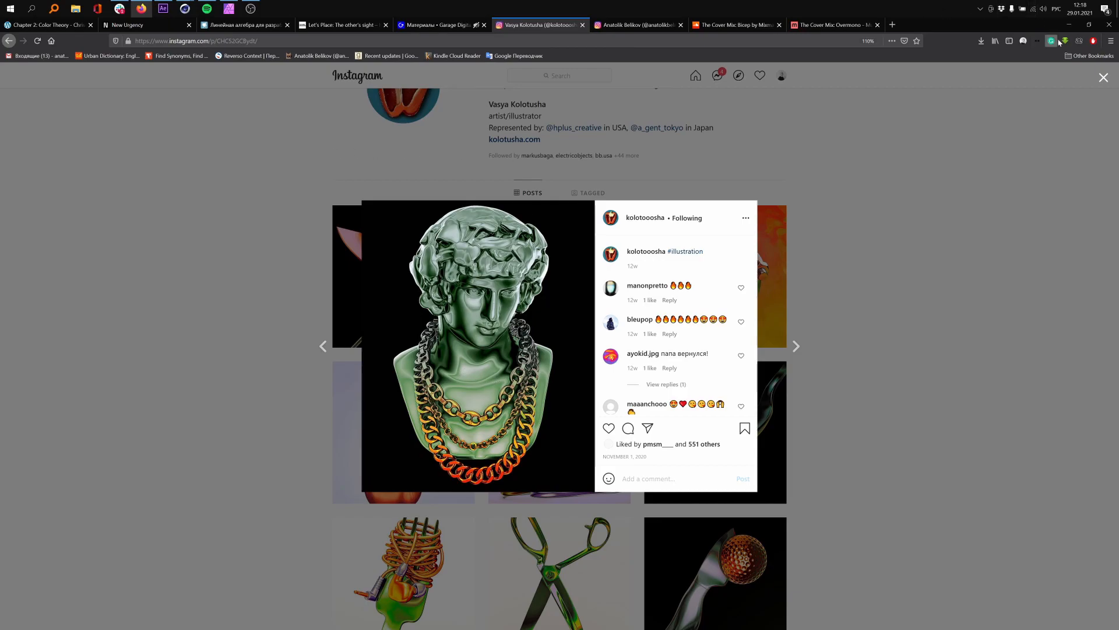
left_click(1070, 25)
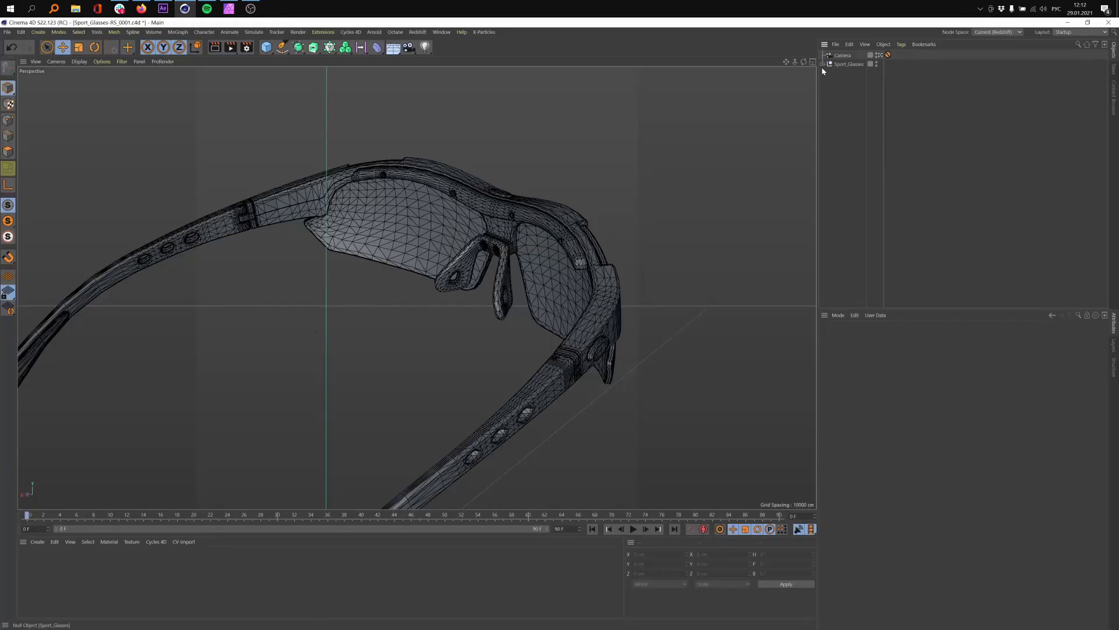
- Expand the Sport_Glasses hierarchy in Cinema 4D to list its parts
left_click(824, 64)
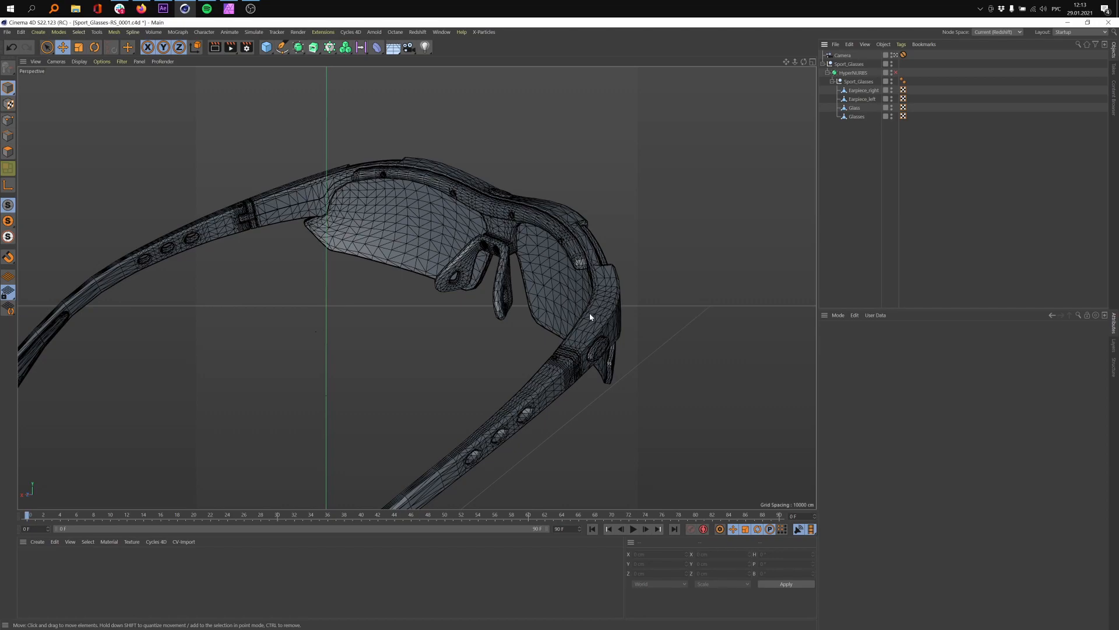
- Try a cube primitive in the scene, inspect its polygon mesh and remove it again
left_click(269, 49)
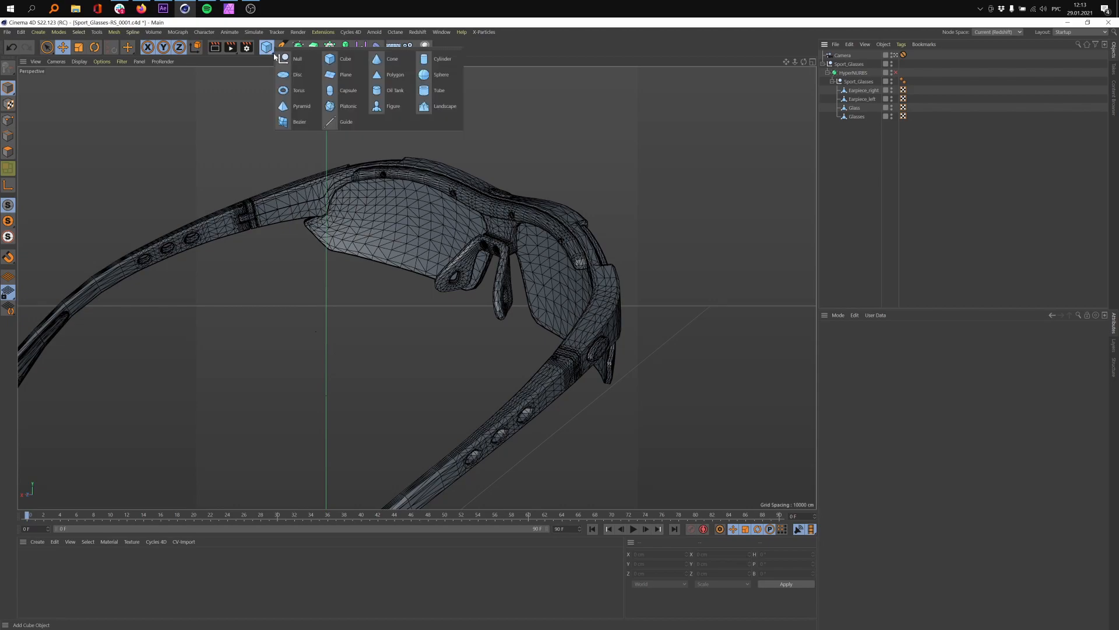
left_click(335, 57)
left_click_drag(714, 356, 638, 312, "alt")
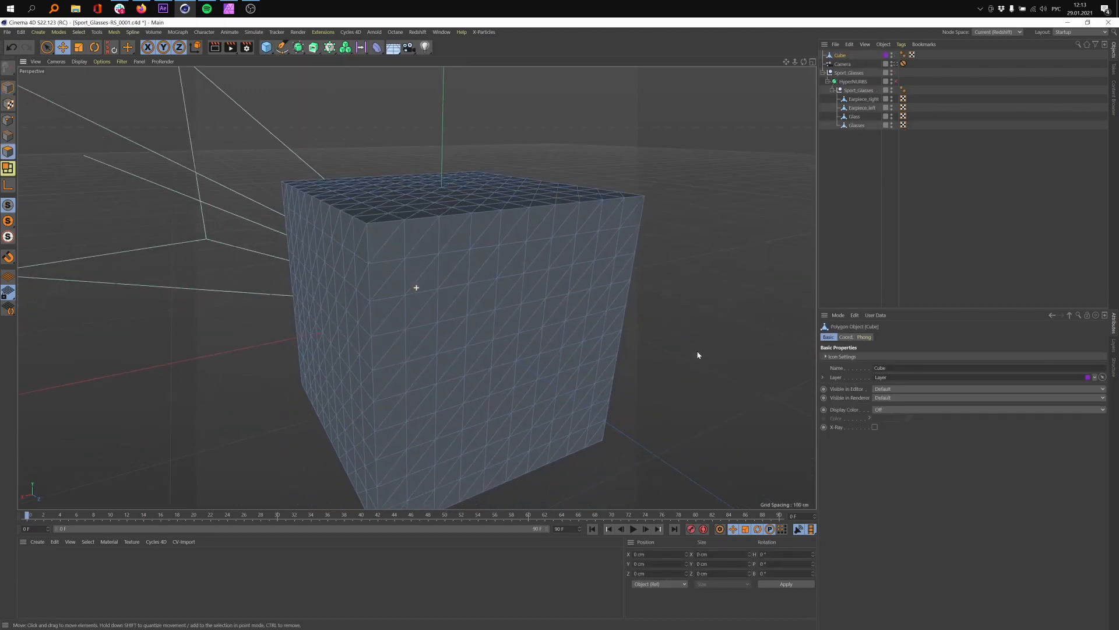
right_click_drag(555, 300, 707, 276, "alt")
key("ctrl+a")
key("u")
key("u")
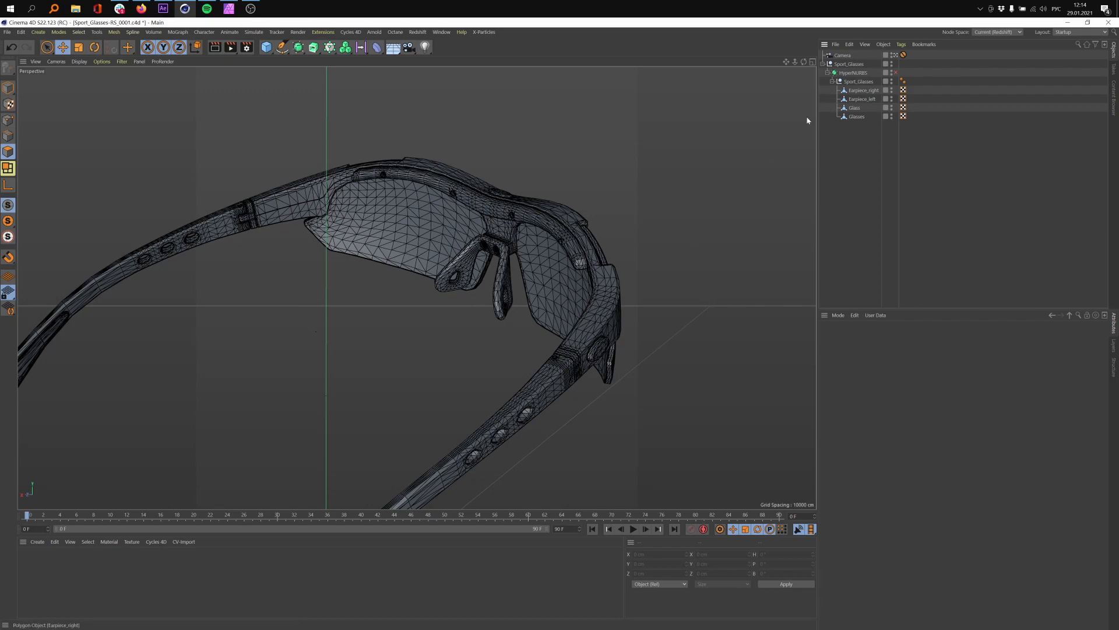
- Add a Sky object to the scene and apply a newly created material to it
left_click(850, 58)
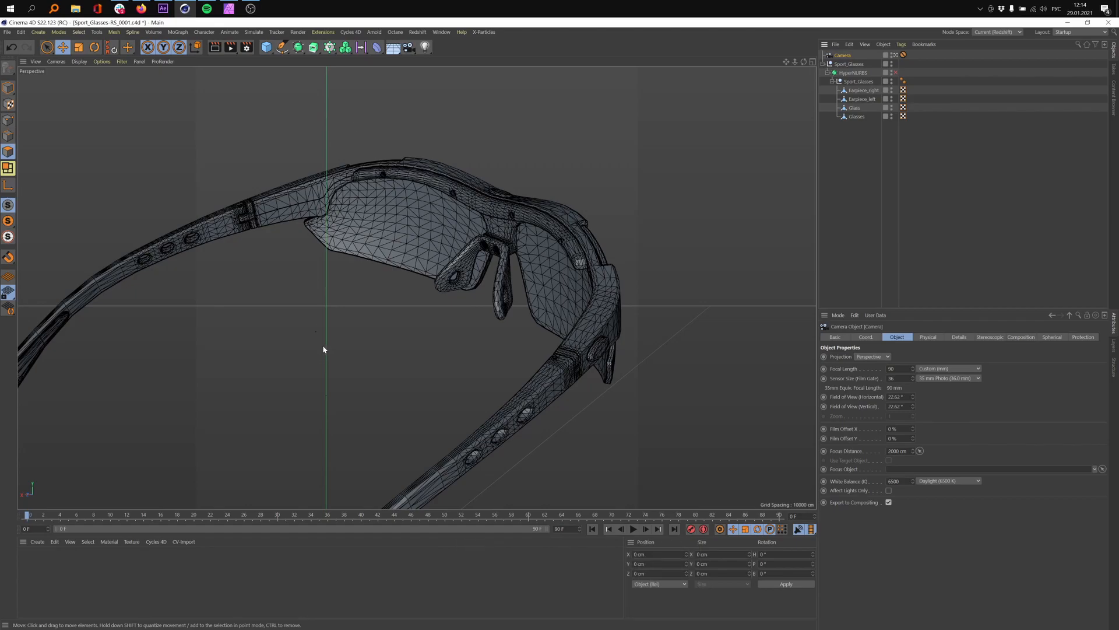
left_click(394, 47)
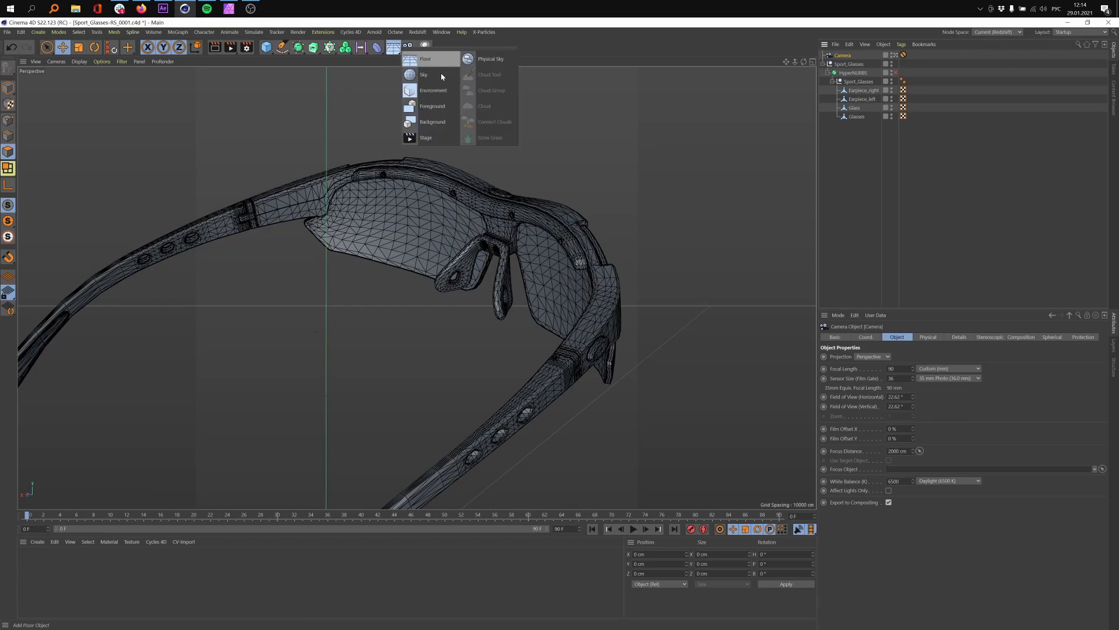
left_click(421, 74)
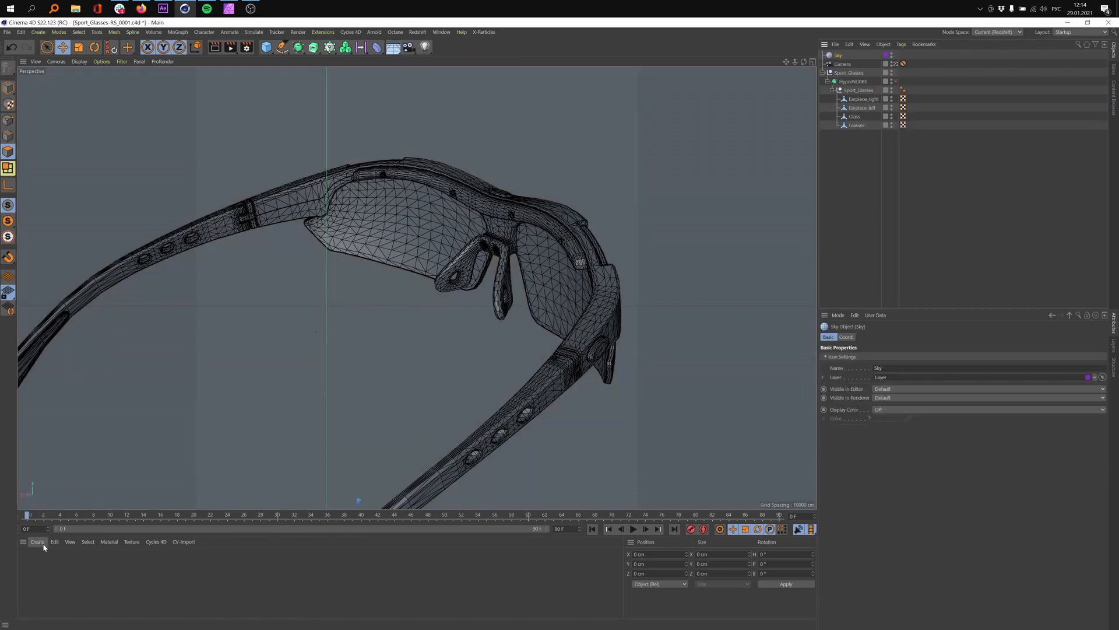
double_click(50, 574)
left_click_drag(42, 574, 848, 60)
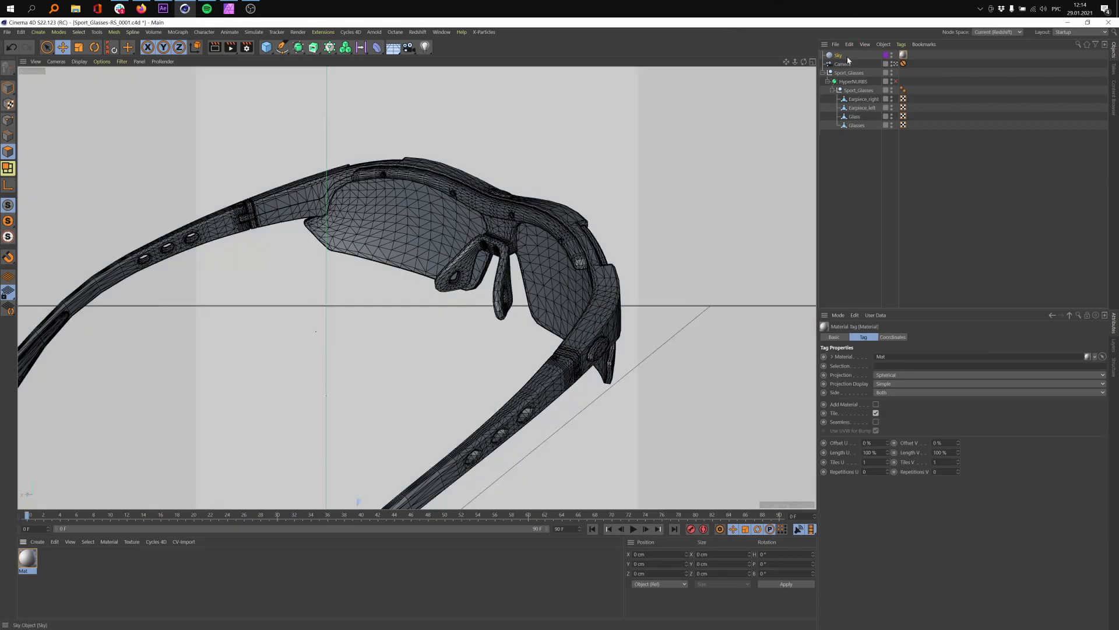
- Disable Color and Reflectance in the sky material, enable Luminance and load kolotoosha-hdri-6 as its texture
double_click(27, 558)
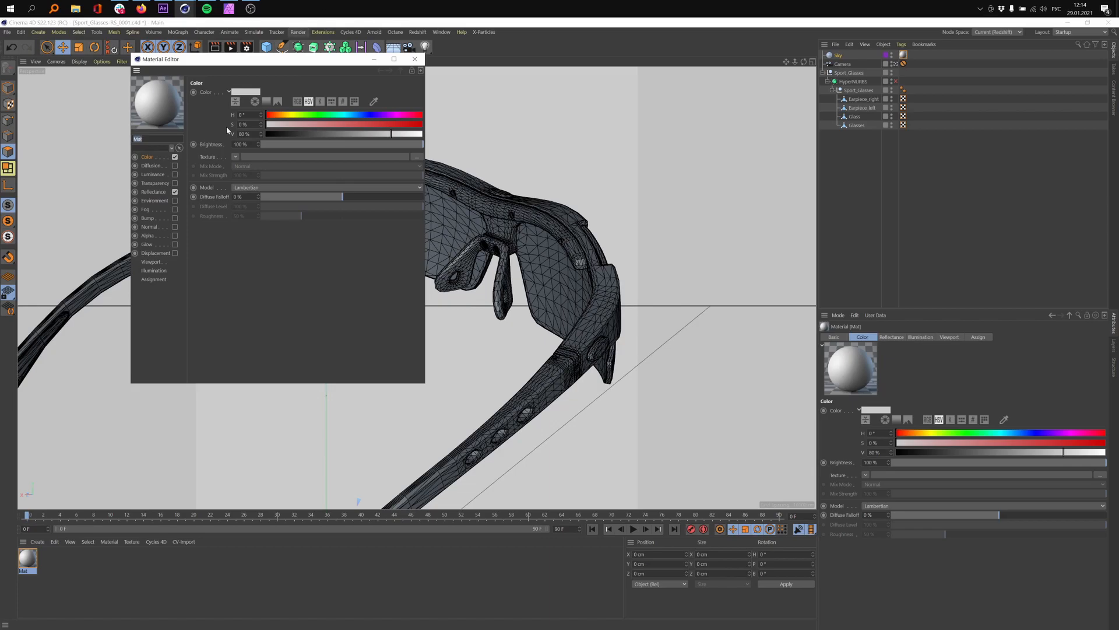
left_click(175, 157)
left_click(175, 192)
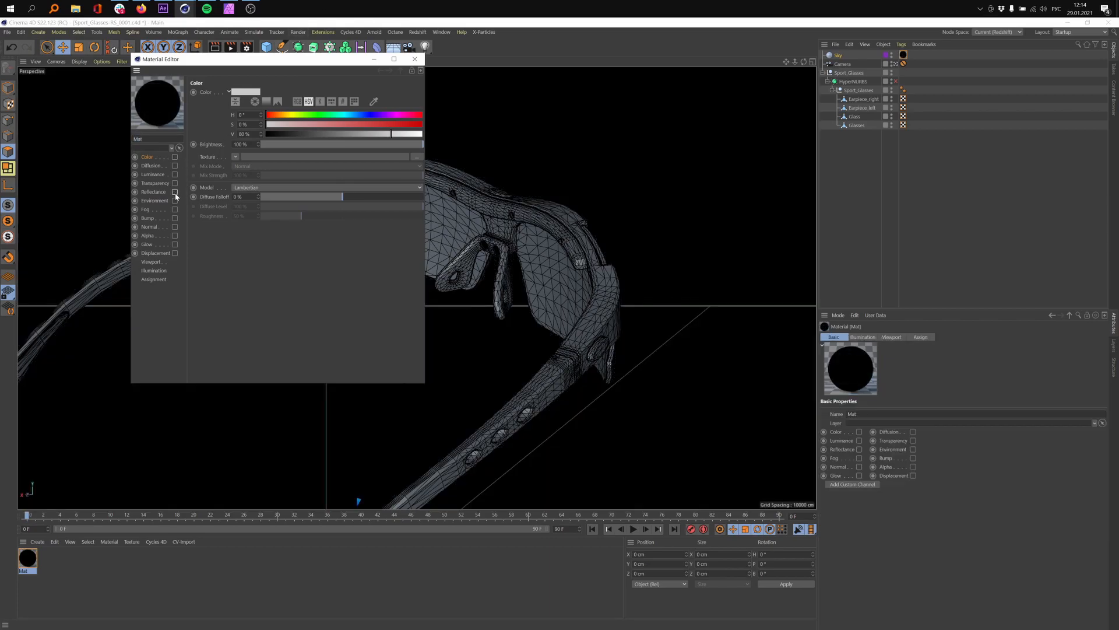
left_click(156, 175)
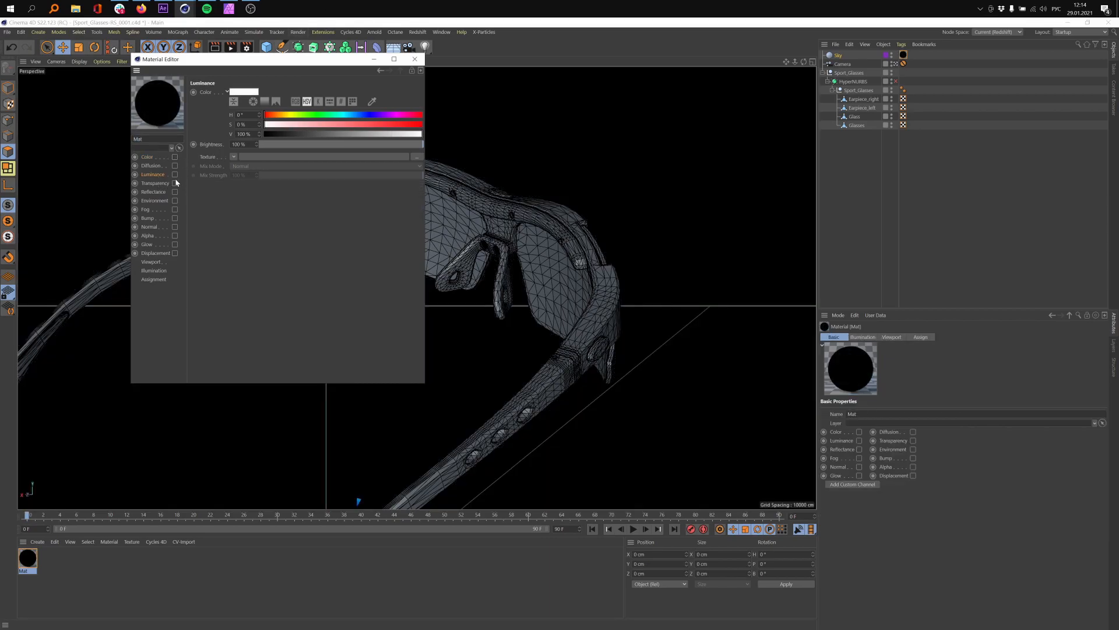
left_click(174, 174)
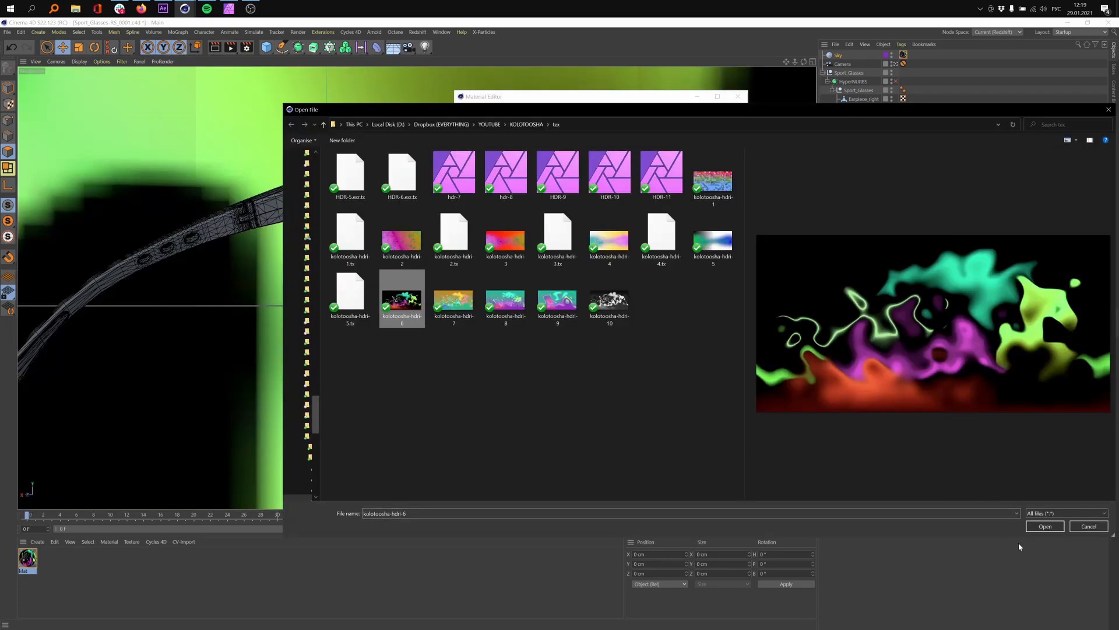
left_click(1046, 526)
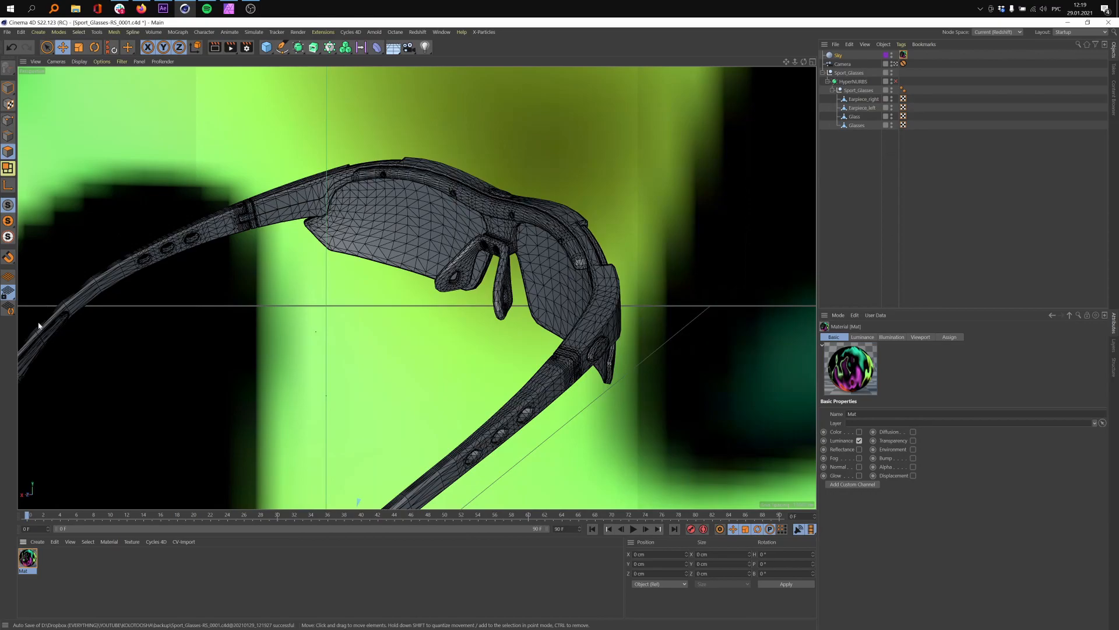
- Create a second material with Color disabled and a GGX reflectance layer, and apply it to the Sport_Glasses group
double_click(71, 558)
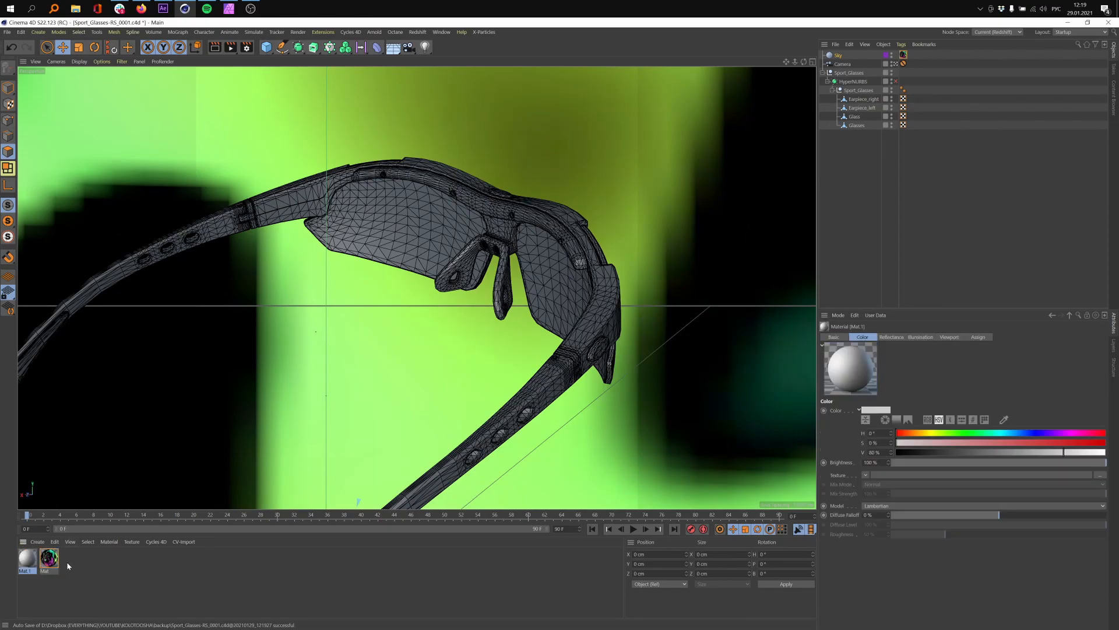
double_click(28, 558)
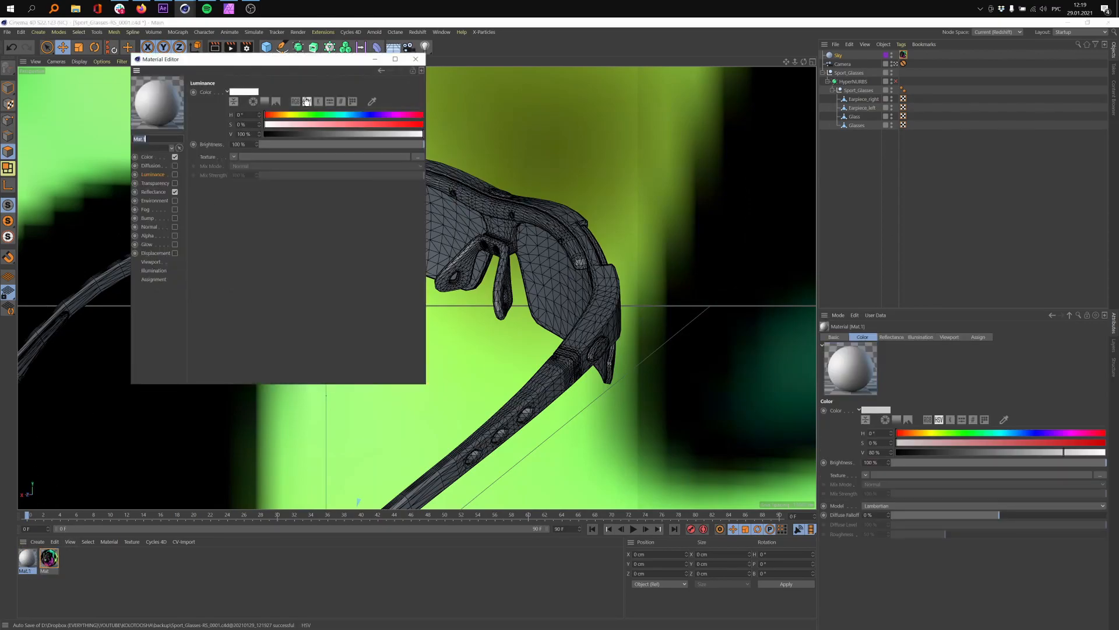
left_click(175, 157)
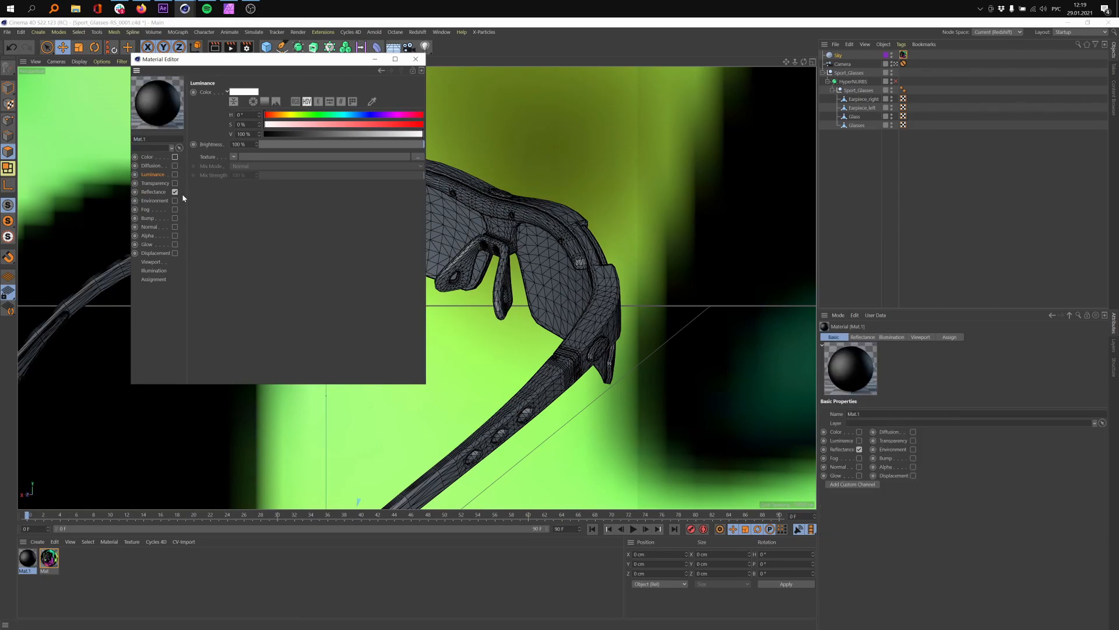
left_click(159, 194)
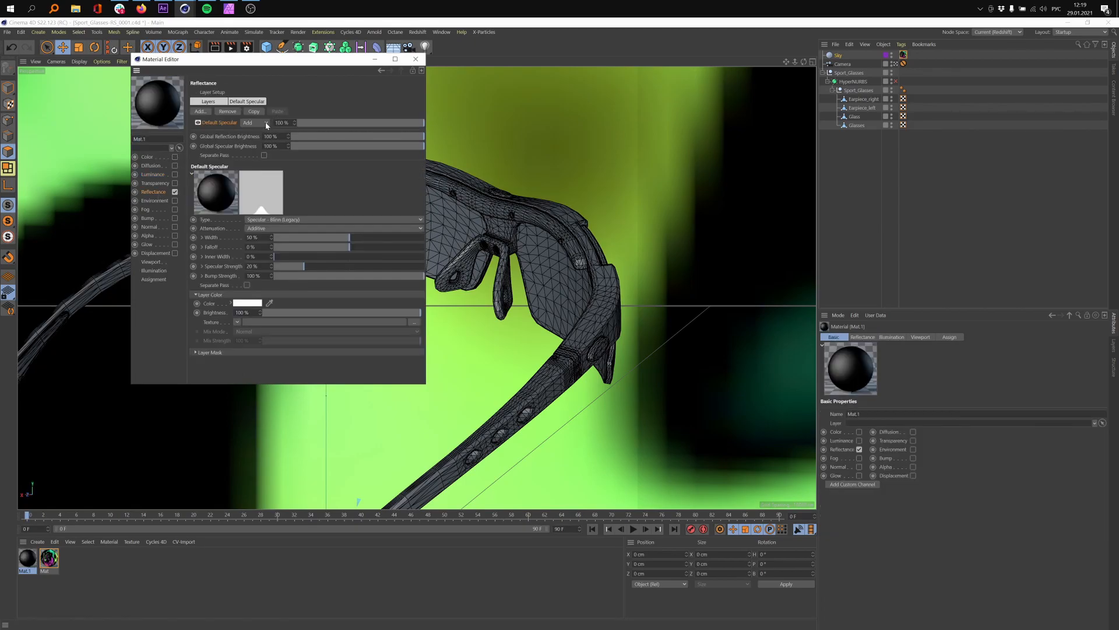
left_click(204, 113)
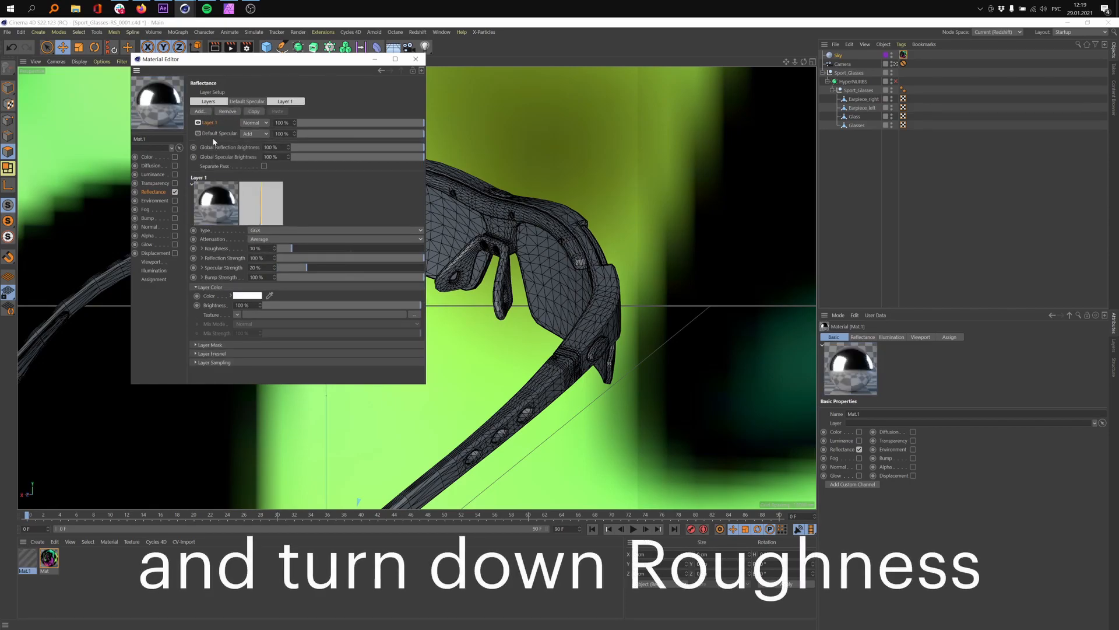
left_click(416, 58)
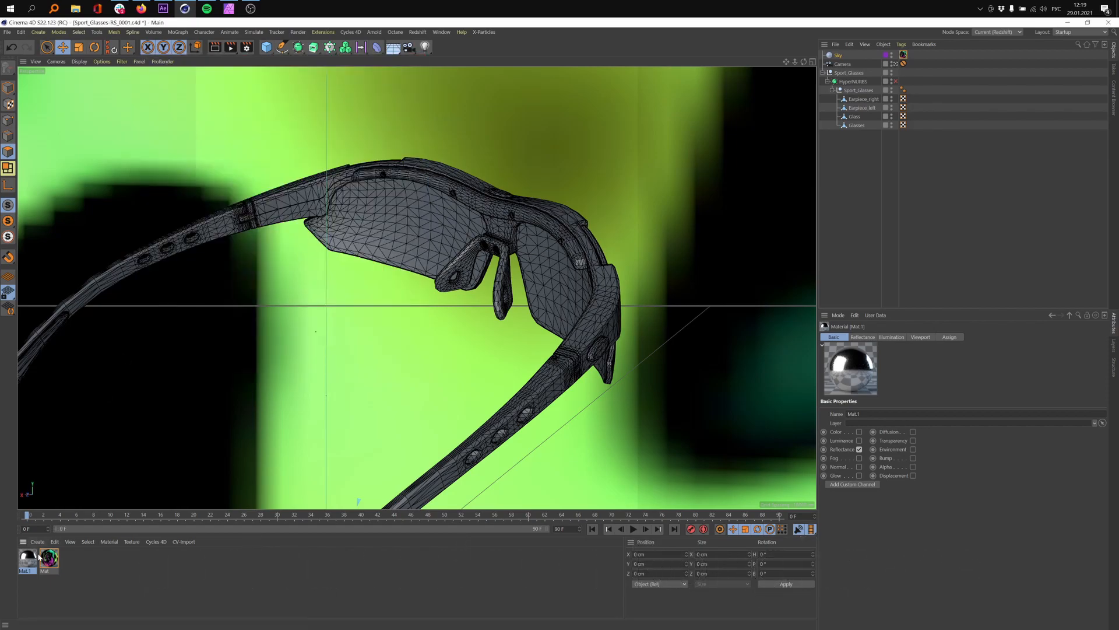
left_click_drag(655, 239, 865, 71)
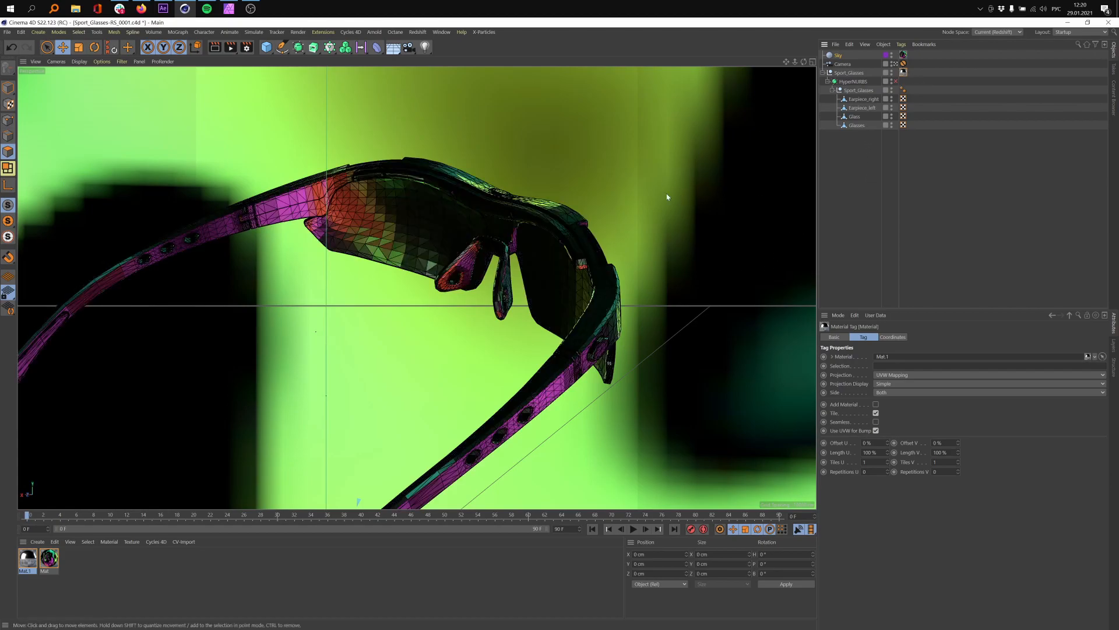
- Shade the viewport without mesh lines and enable the HyperNURBS subdivision surface on the glasses
left_click(79, 62)
mouse_move(61, 63)
left_click(94, 75)
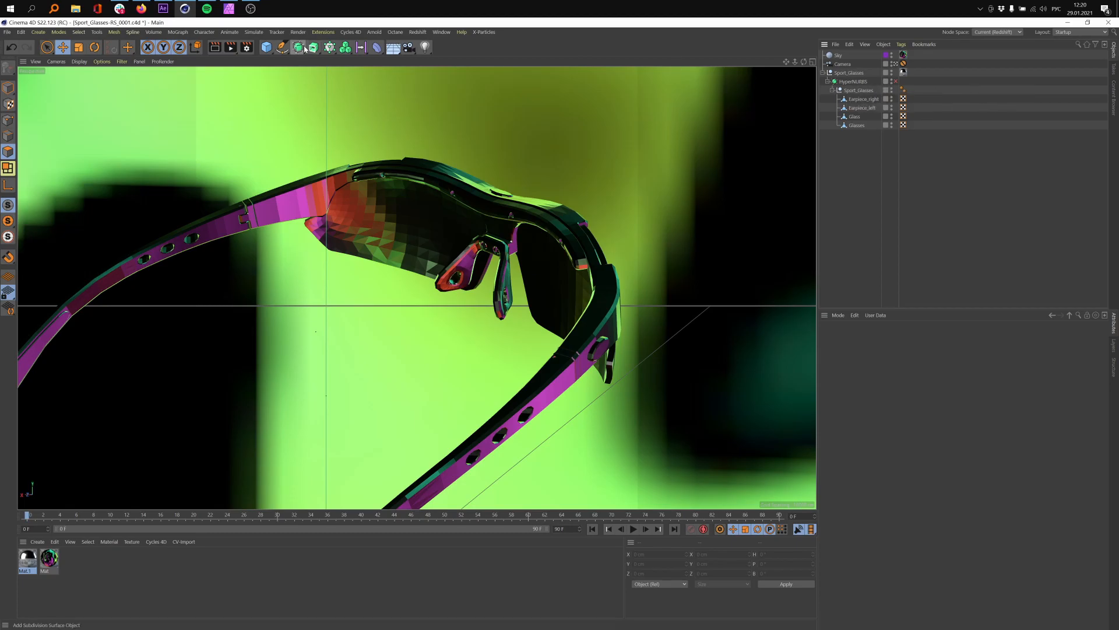
left_click(896, 81)
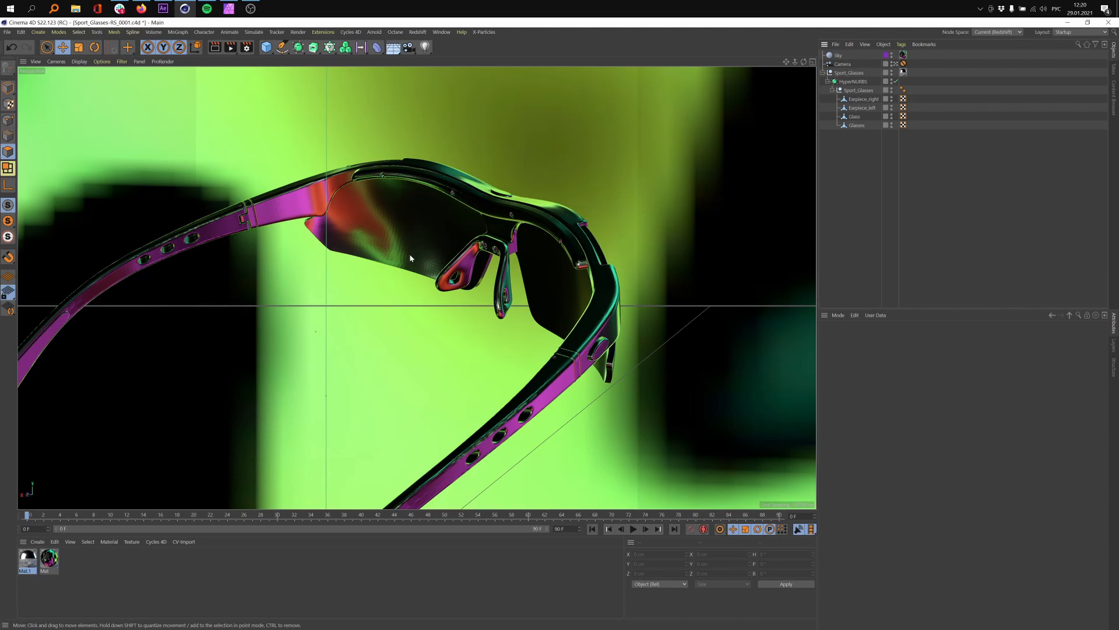
- Try the OpenSubdiv Bilinear, Catmull-Clark (Adaptive) and Catmull-Clark types on the HyperNURBS object, then return it to OpenSubdiv Loop
left_click(864, 83)
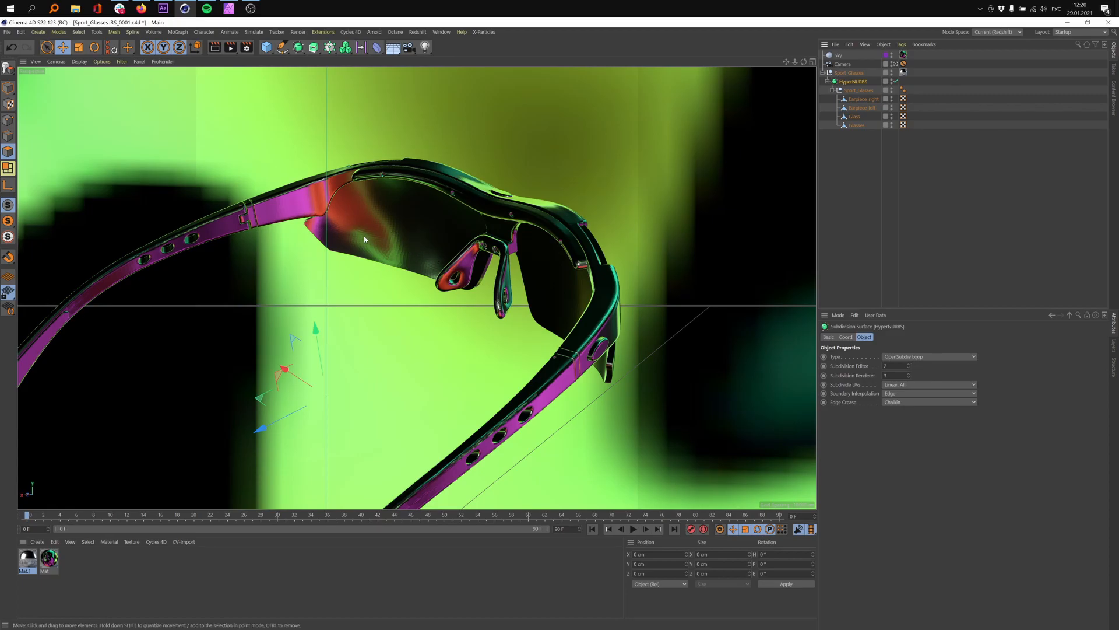
left_click(911, 357)
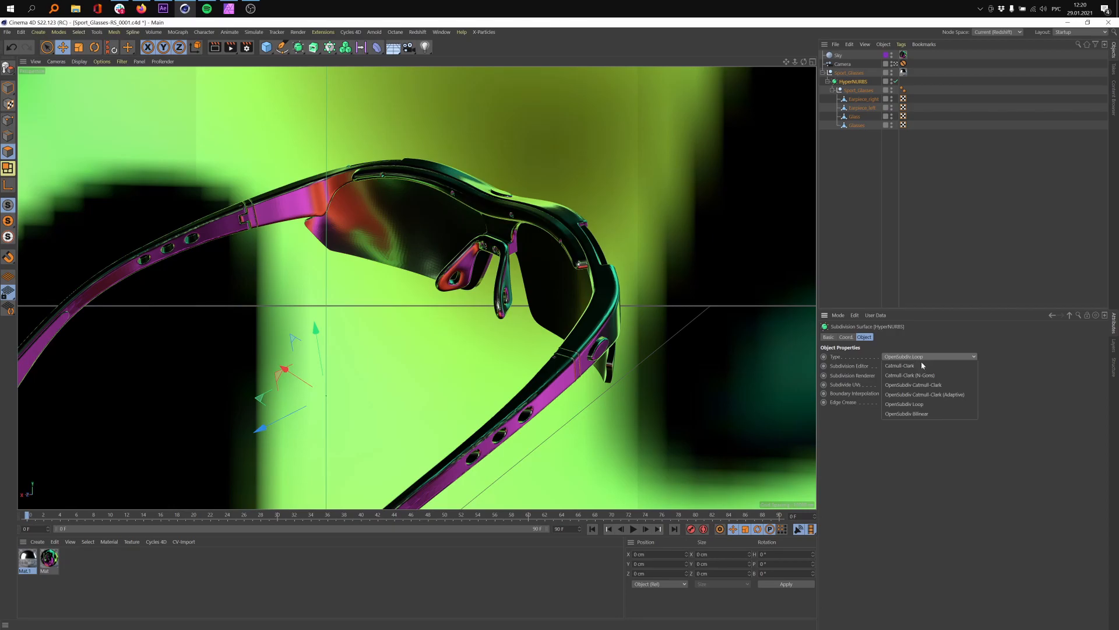
left_click(935, 417)
left_click(919, 356)
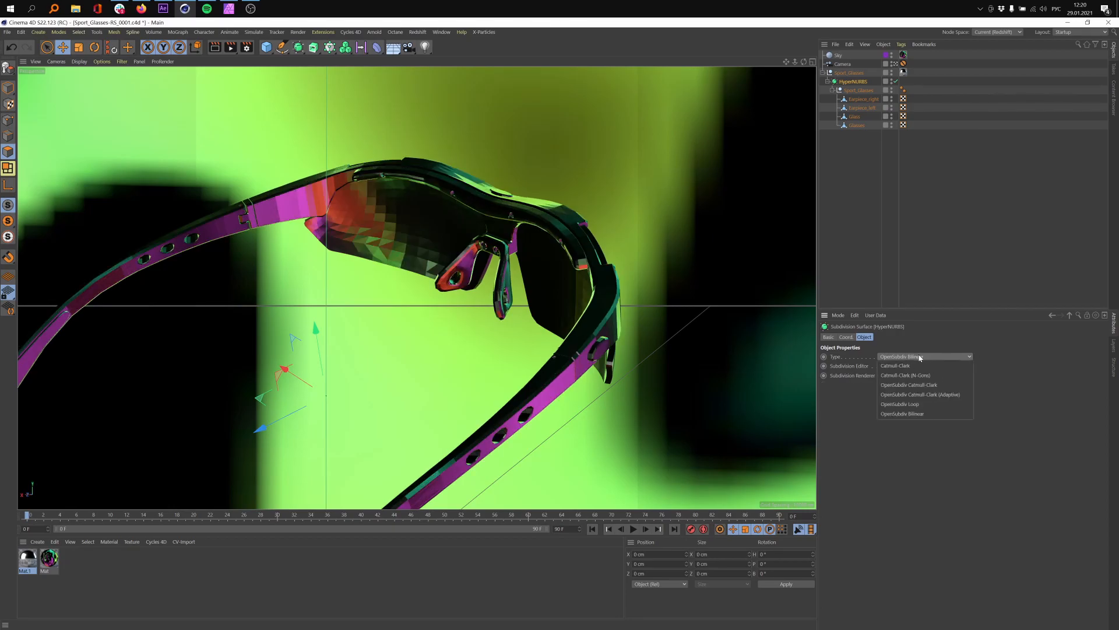
left_click(924, 408)
left_click(911, 357)
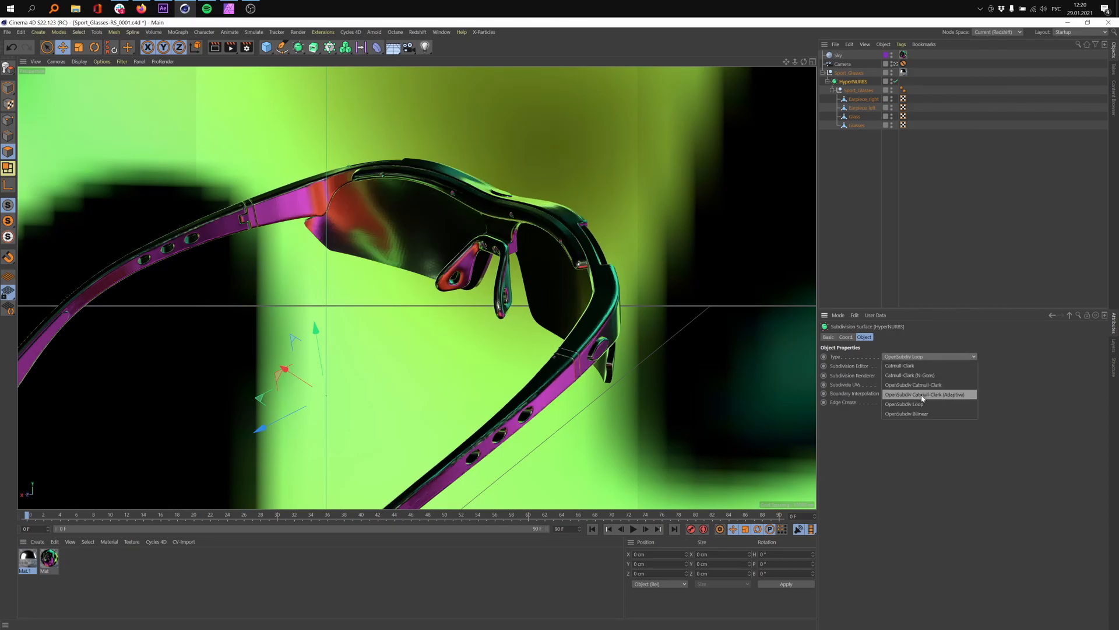
left_click(923, 399)
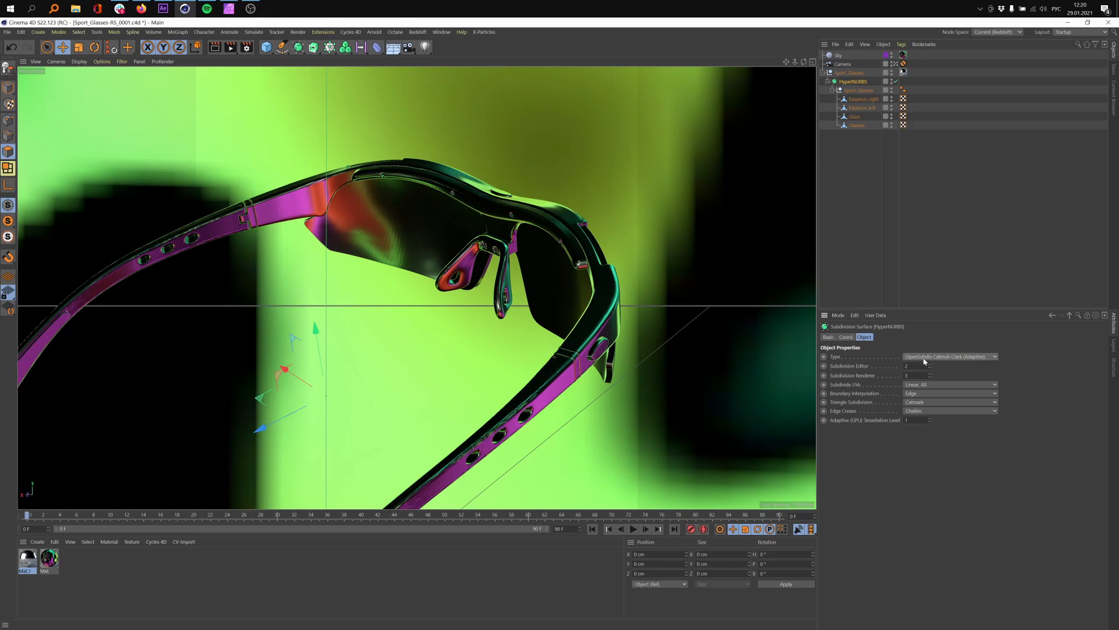
left_click(923, 356)
left_click(924, 390)
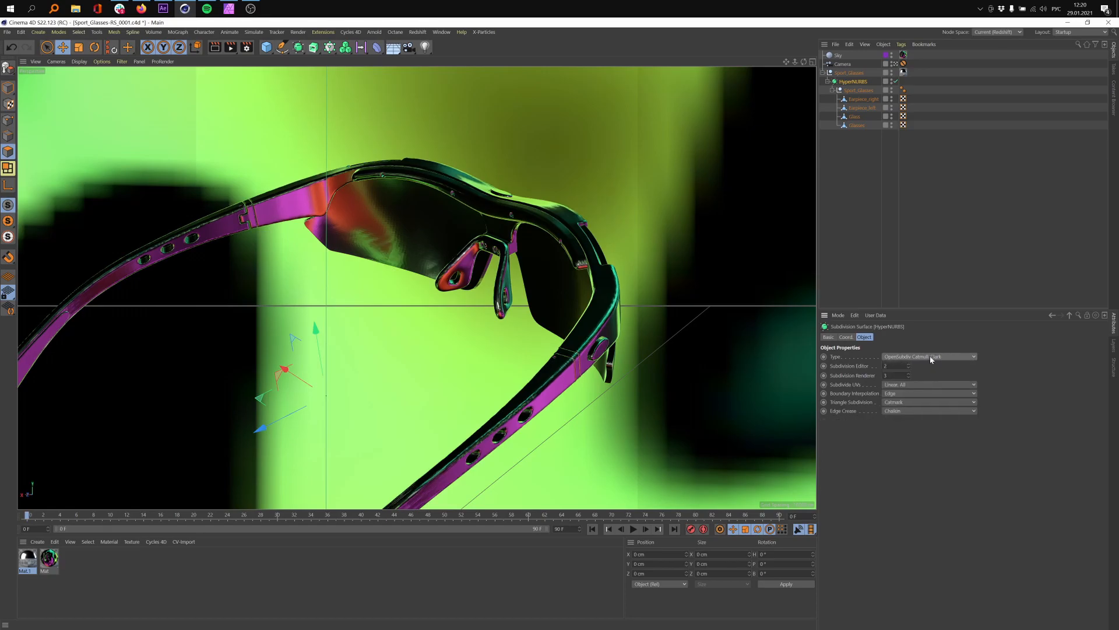
left_click(931, 357)
left_click(925, 384)
left_click(921, 357)
left_click(922, 410)
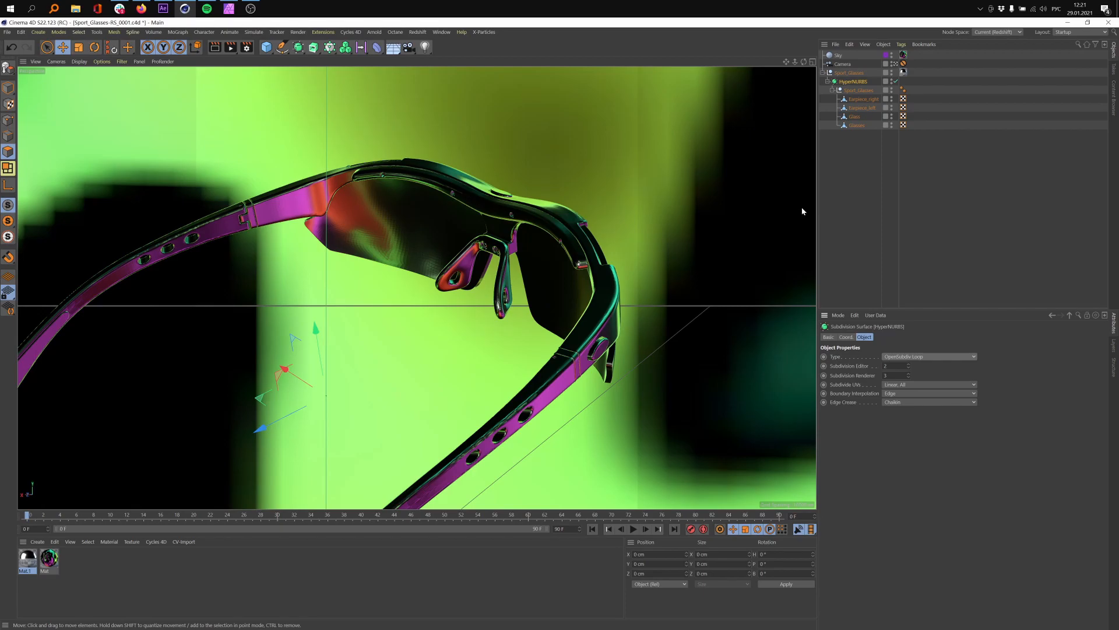
- Rotate the Sky object's heading to about 420° to change the reflections on the glasses
left_click(838, 55)
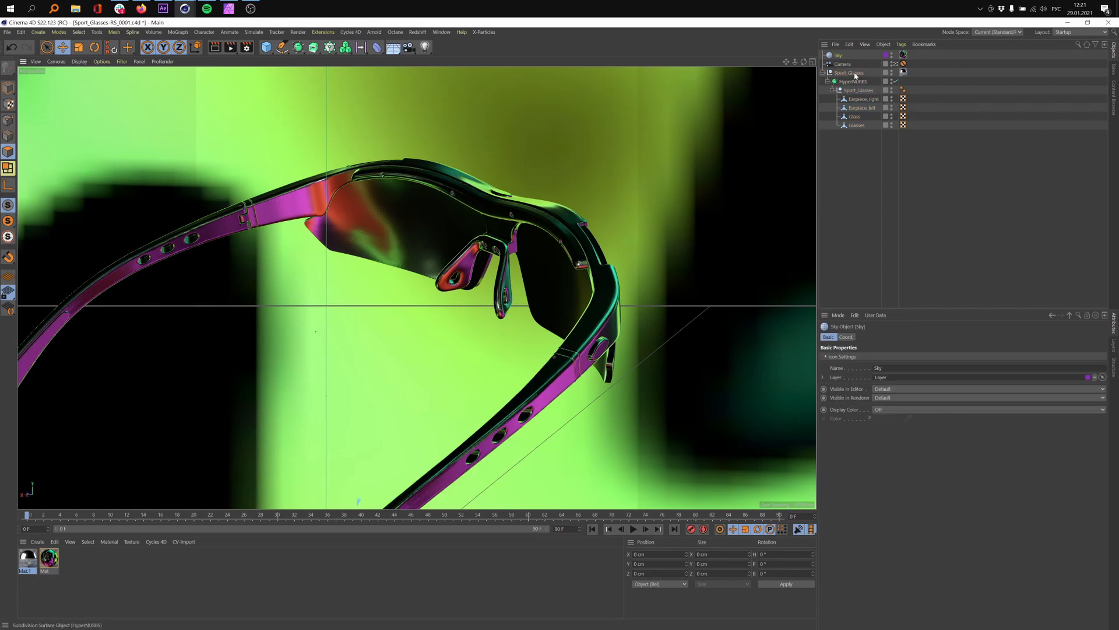
left_click(846, 337)
left_click_drag(976, 357, 1088, 357)
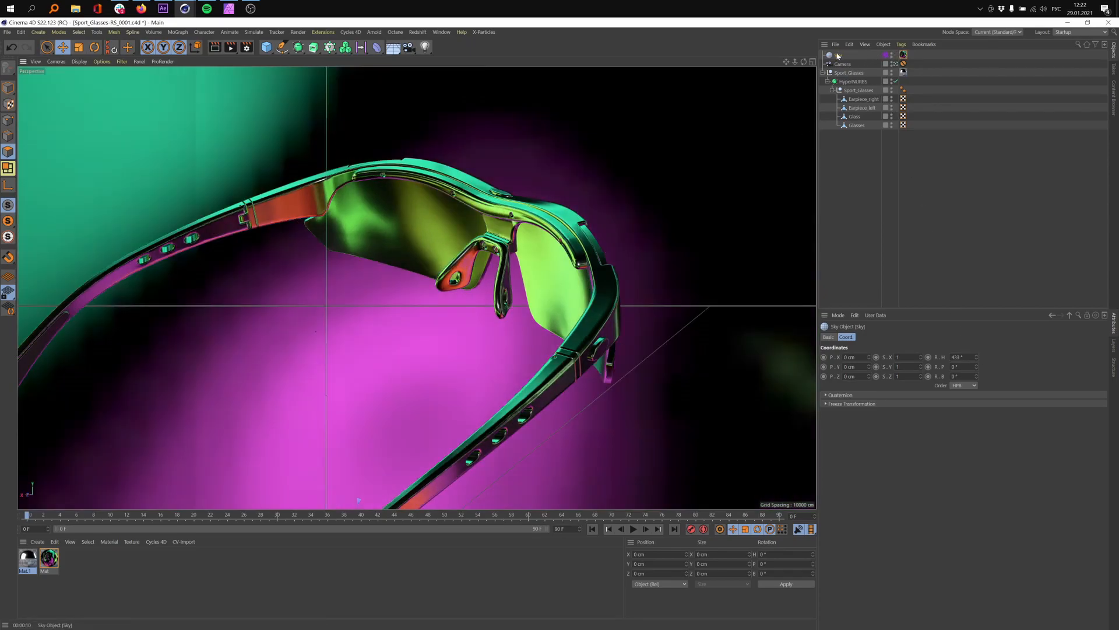
- Add a Compositing render tag to the Sky object and disable Seen by Camera in it
right_click(837, 56)
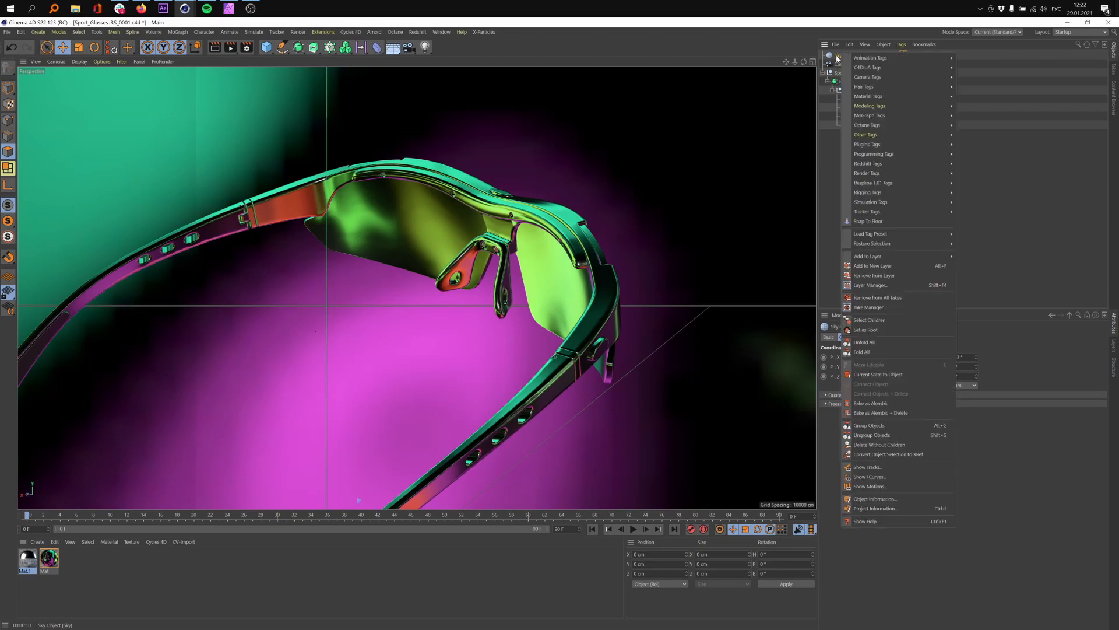
mouse_move(925, 195)
mouse_move(914, 176)
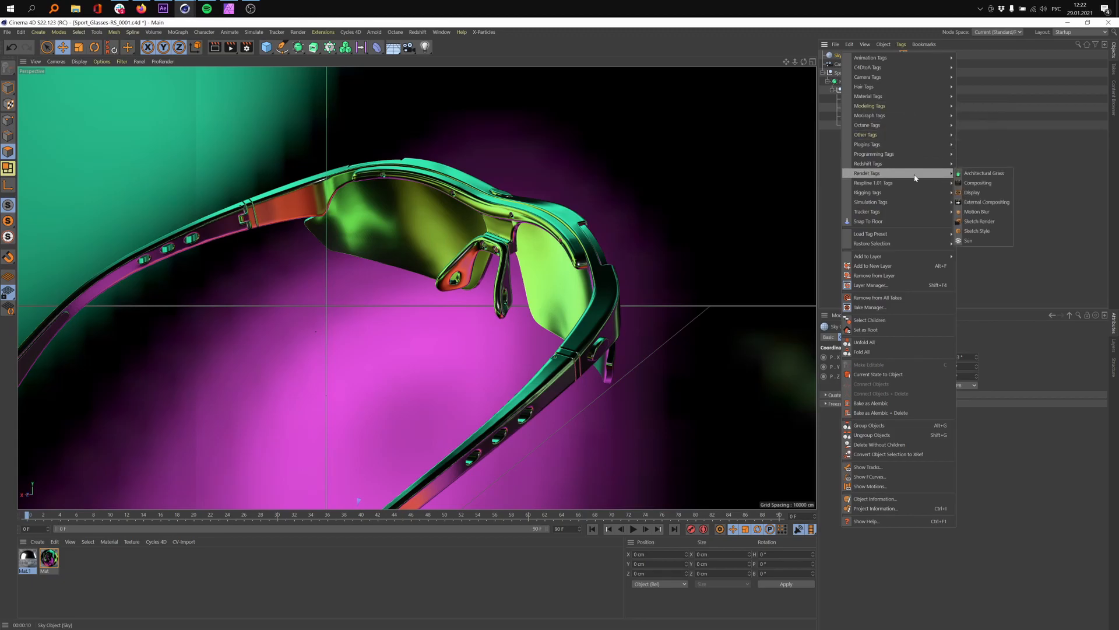
left_click(980, 183)
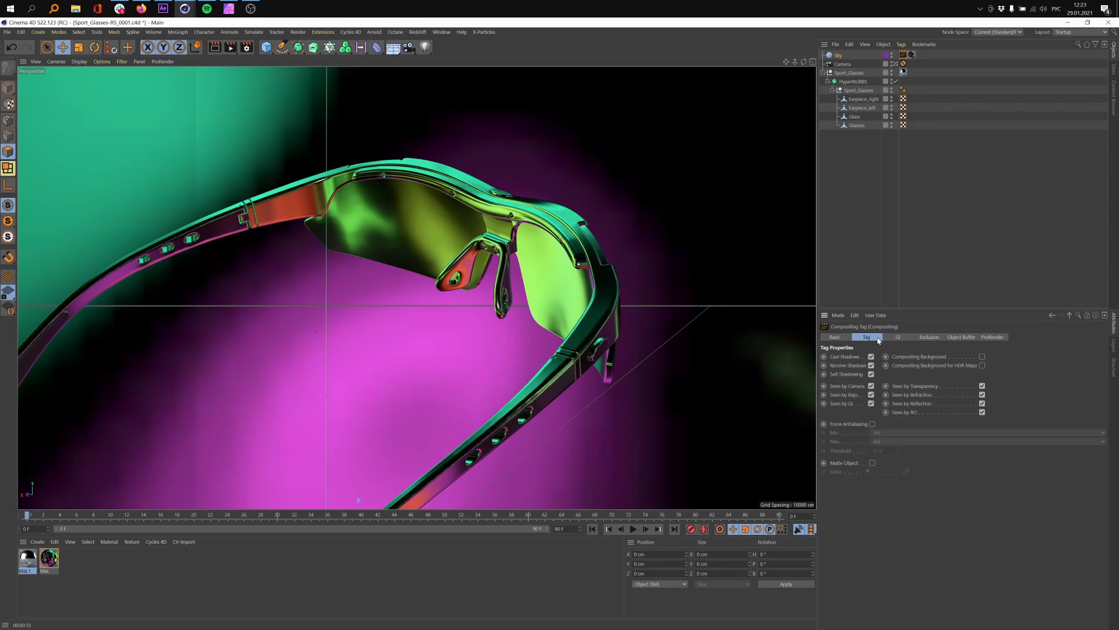
left_click(871, 386)
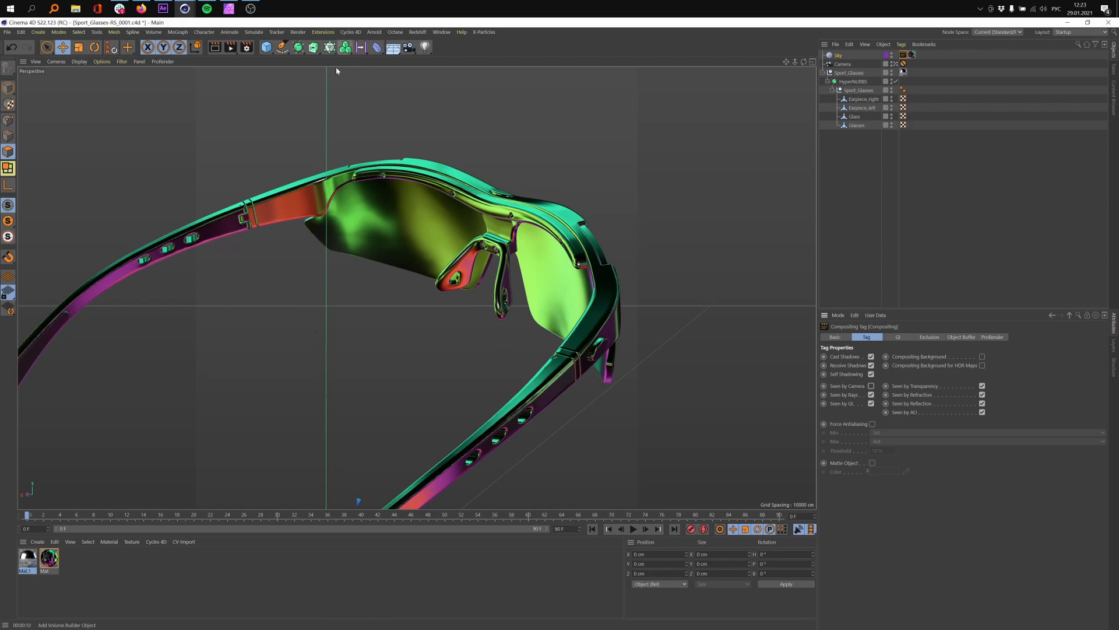
- Configure the Physical renderer with the Adaptive sampler and Medium sampling quality, and check the Save and Output render settings
left_click(248, 51)
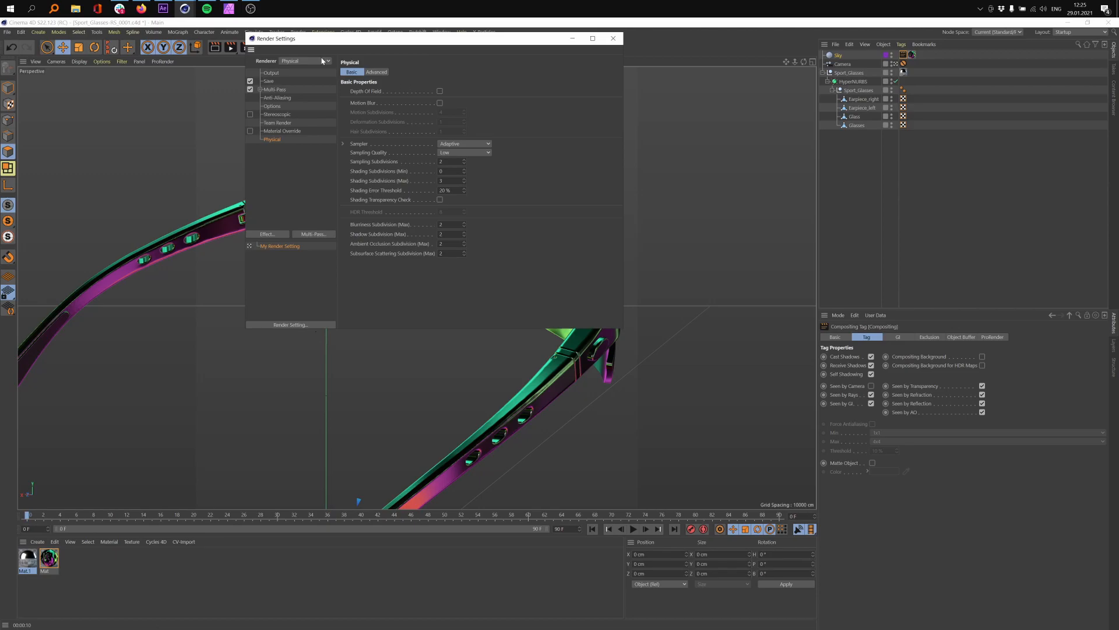
left_click(305, 61)
left_click(301, 80)
left_click_drag(306, 39, 440, 90)
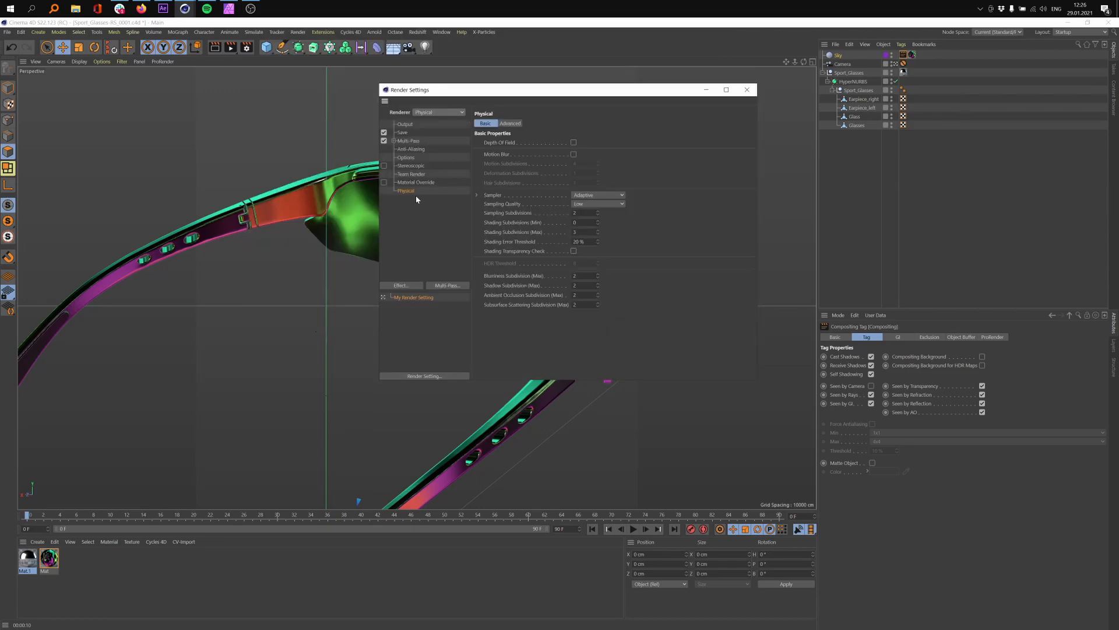
left_click(611, 196)
left_click(602, 214)
left_click(604, 204)
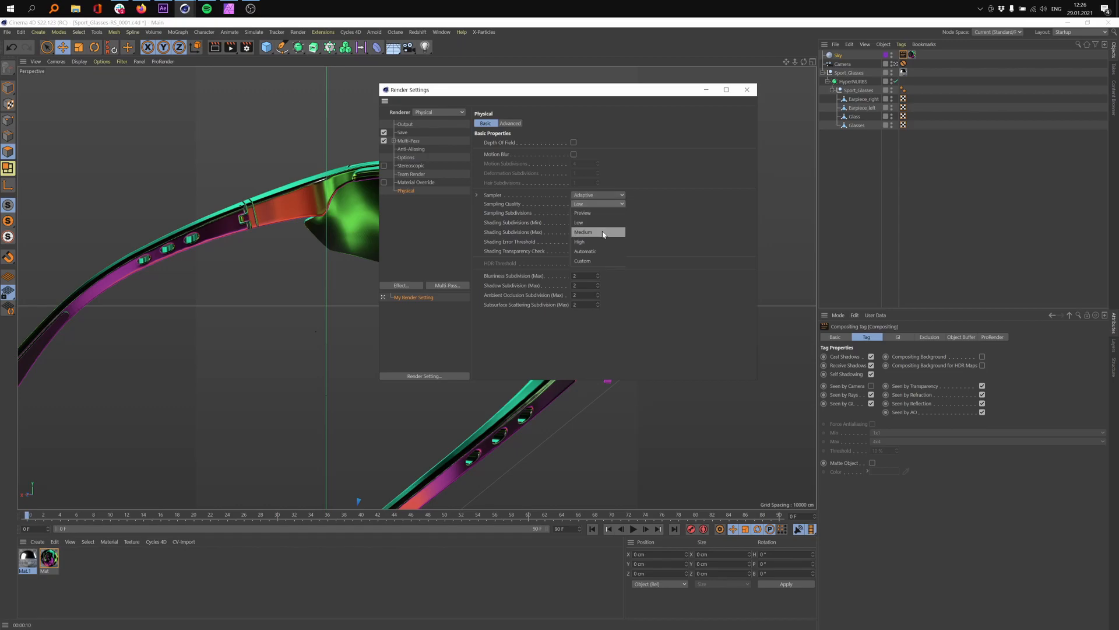
left_click(603, 233)
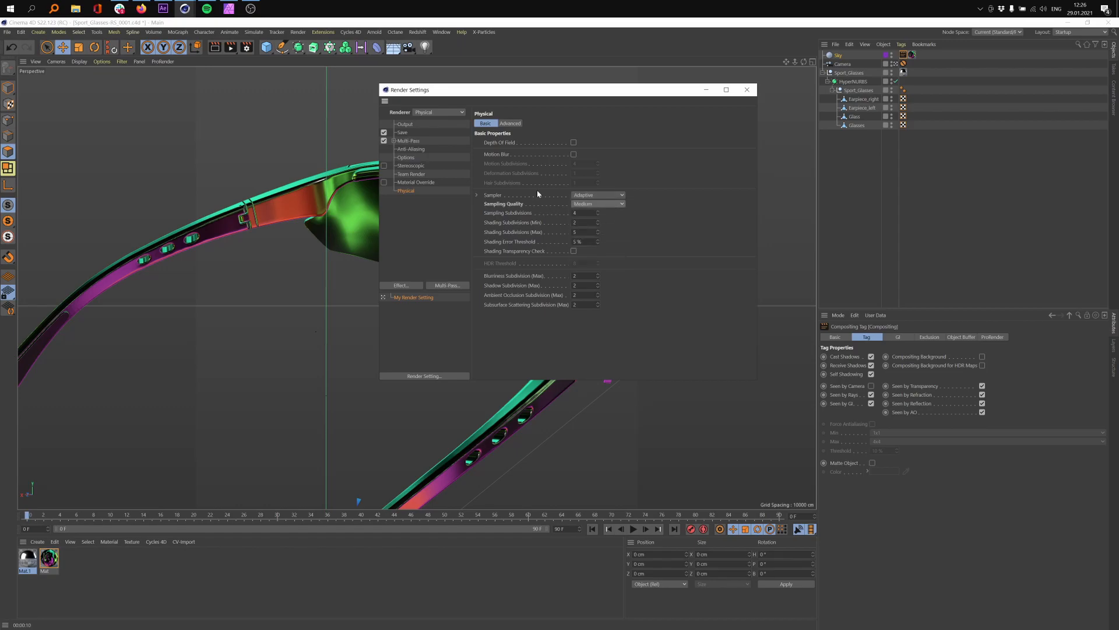
left_click(403, 133)
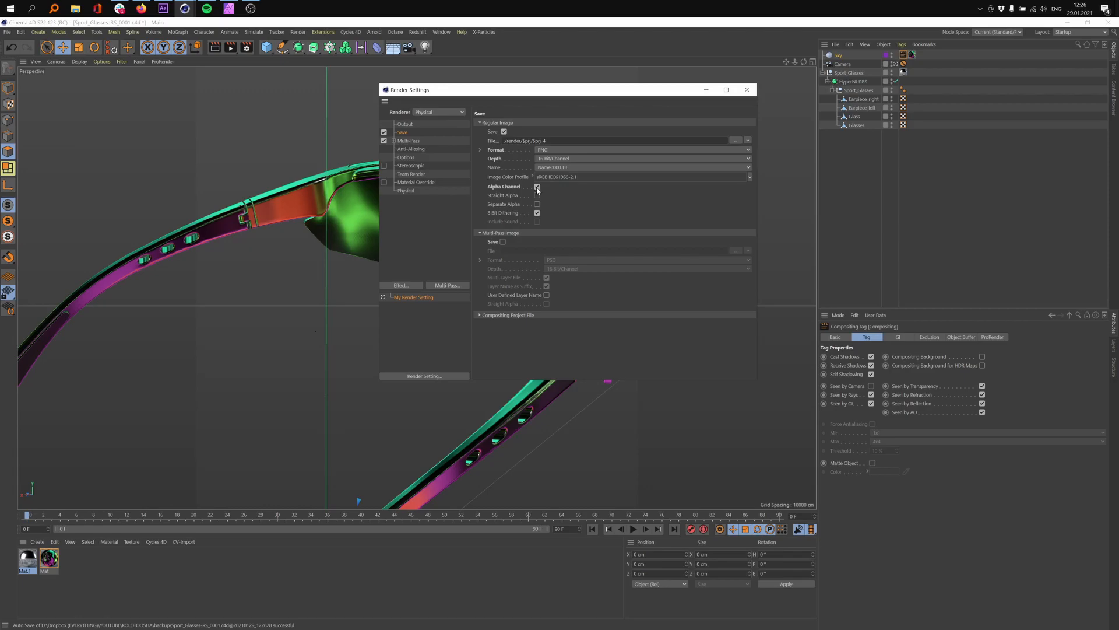
left_click(405, 125)
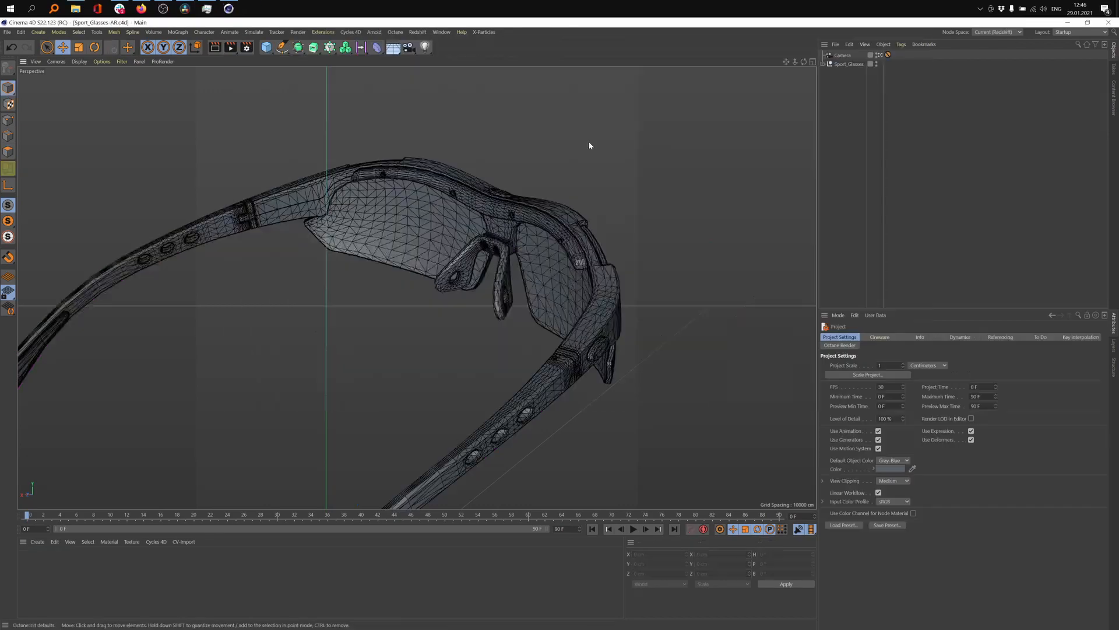
- In the Sport_Glasses-AR scene, expand the Sport_Glasses group and rename its HyperNURBS object to SUB-d
left_click(822, 63)
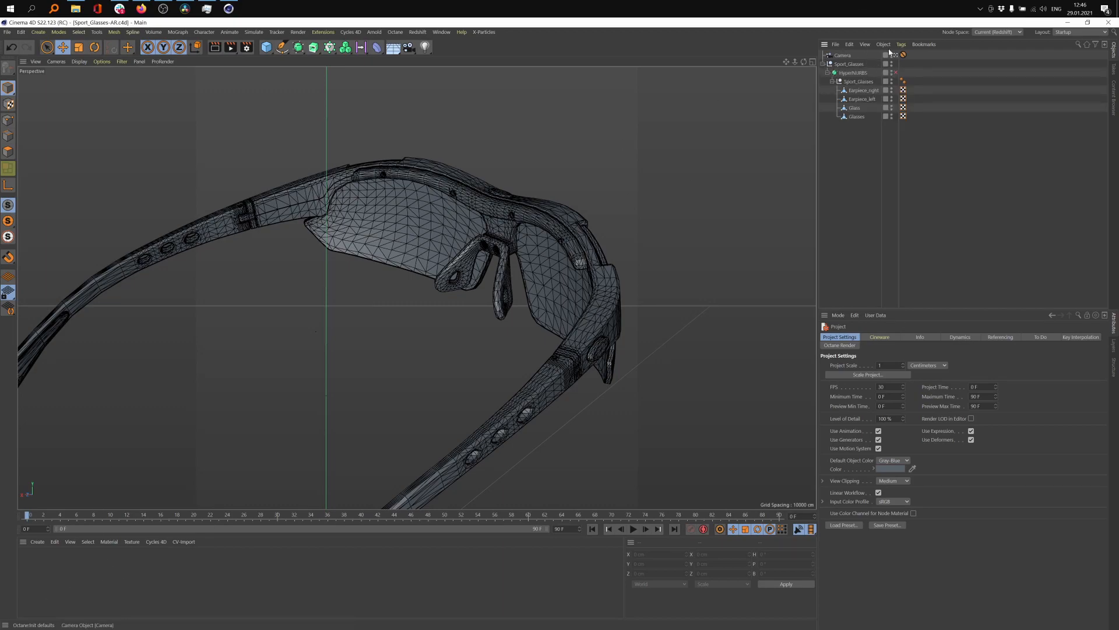
left_click(913, 73)
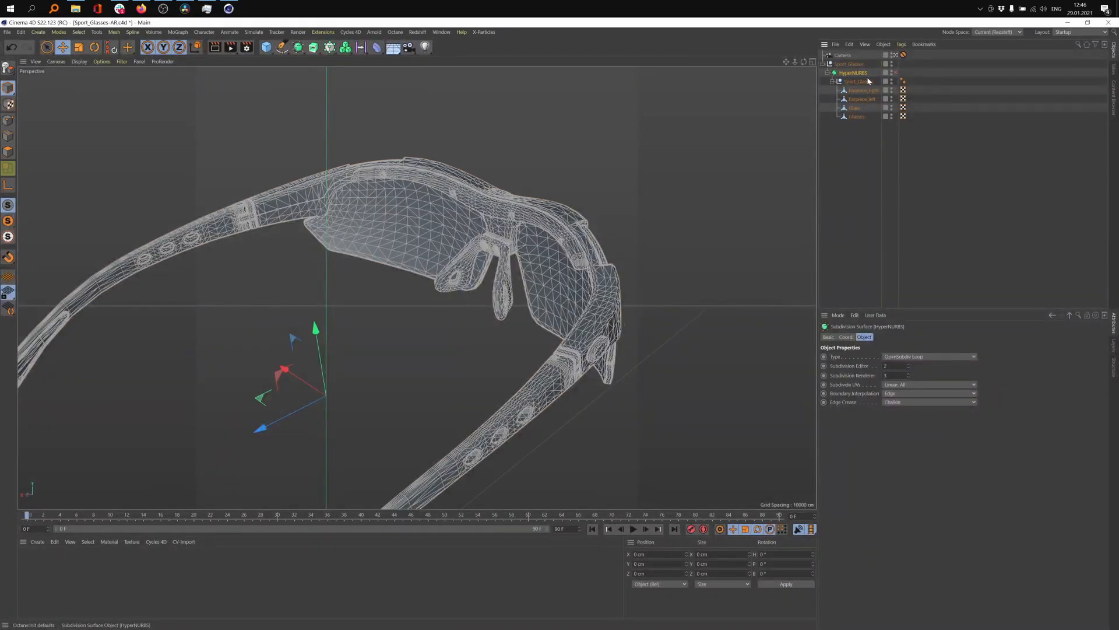
double_click(864, 74)
type("SUB-d")
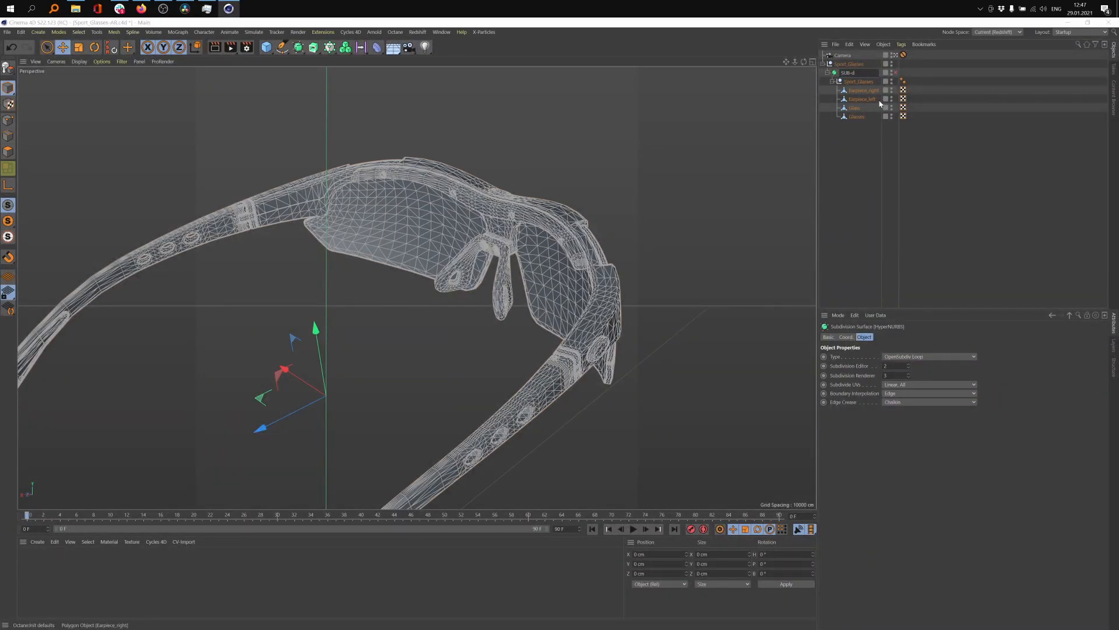
key("Return")
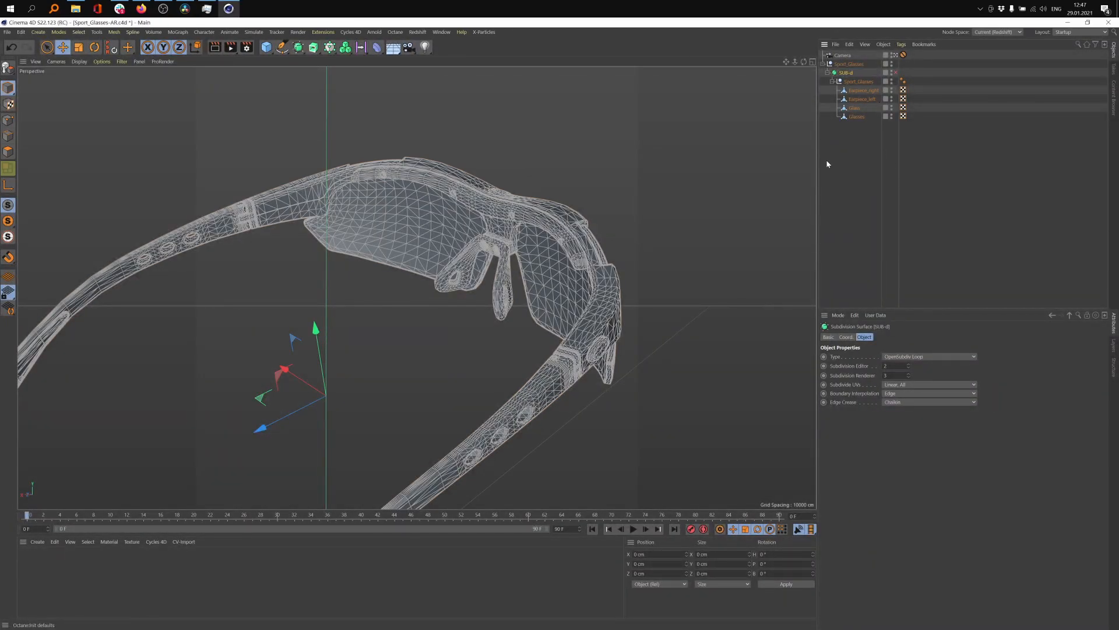
- Add an Arnold Sky and load the kolotoosha-hdri-6 image as its color texture
left_click(374, 32)
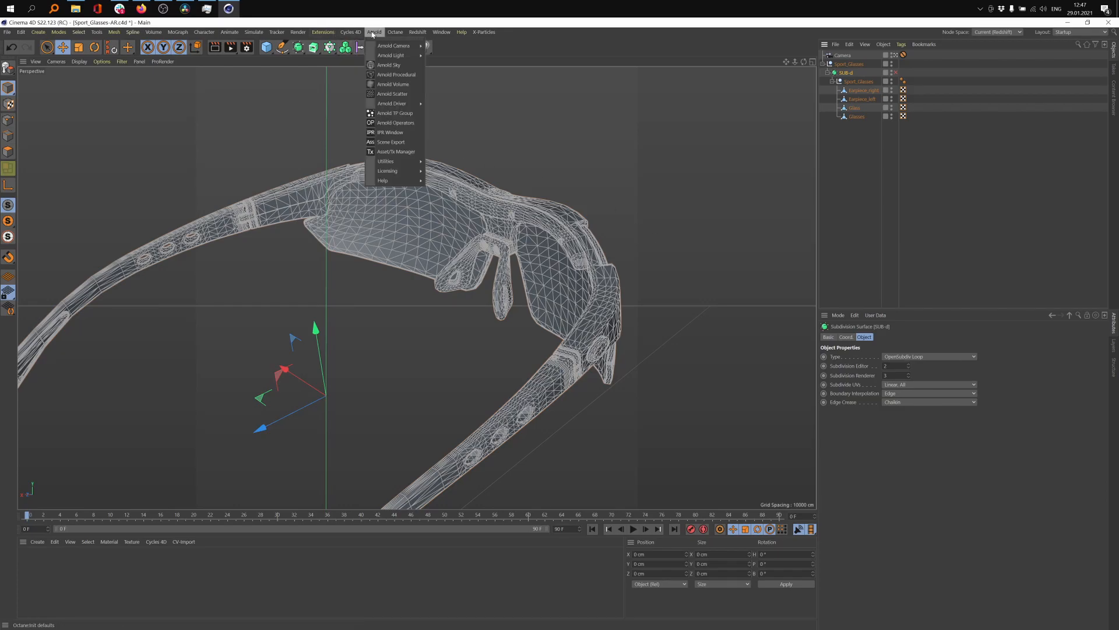
mouse_move(414, 106)
left_click(388, 65)
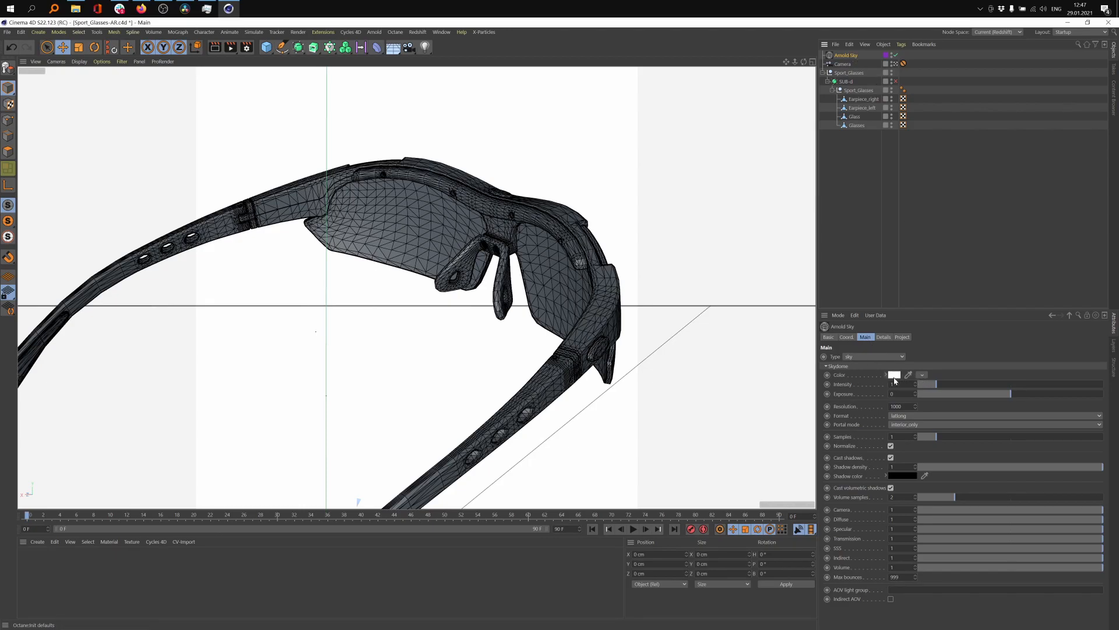
left_click(923, 375)
left_click(946, 394)
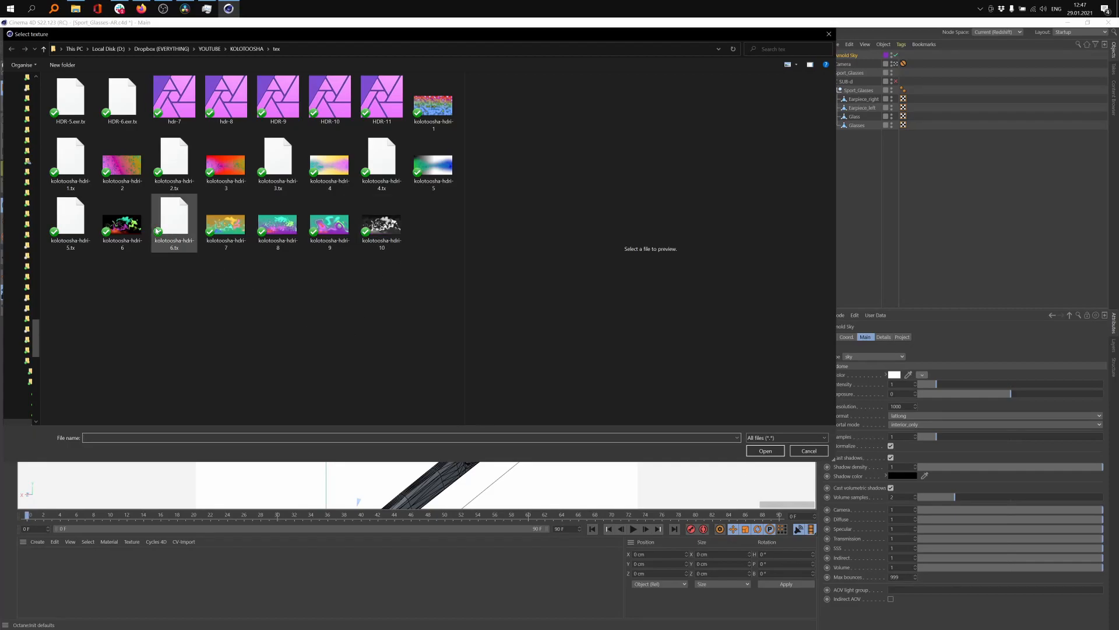
left_click(122, 225)
left_click(765, 451)
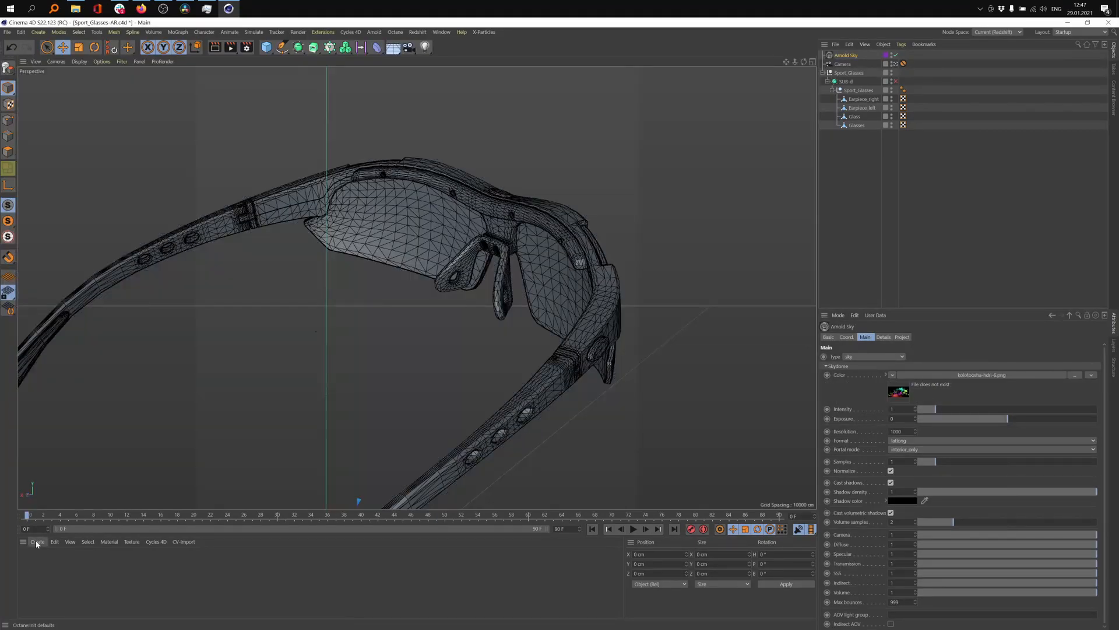
- Create an Arnold standard_surface material
left_click(37, 542)
mouse_move(94, 456)
mouse_move(143, 463)
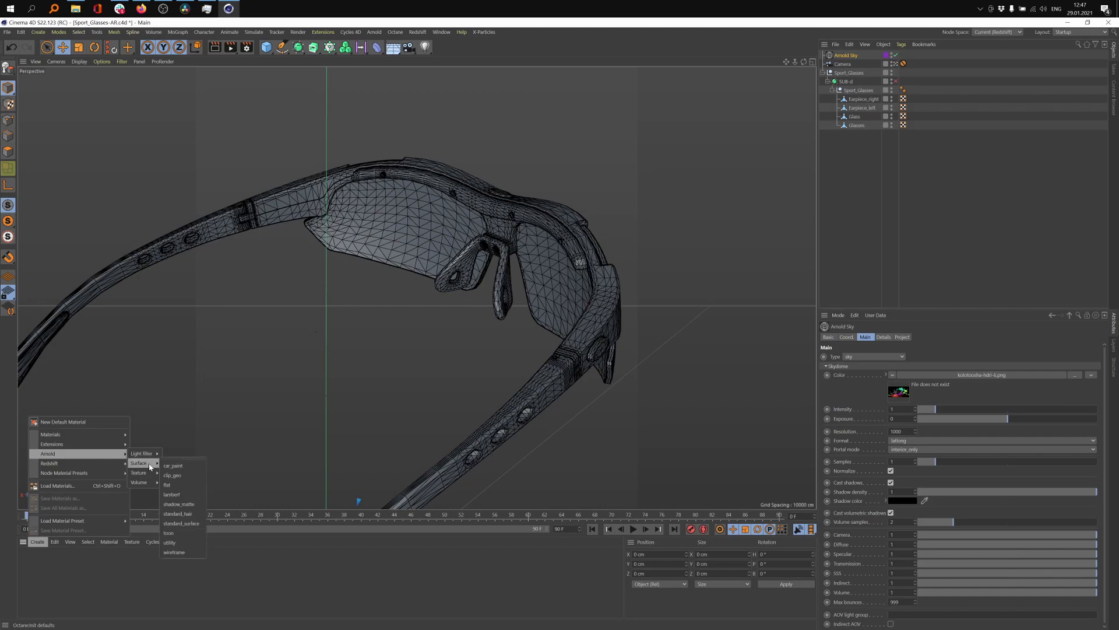
left_click(182, 524)
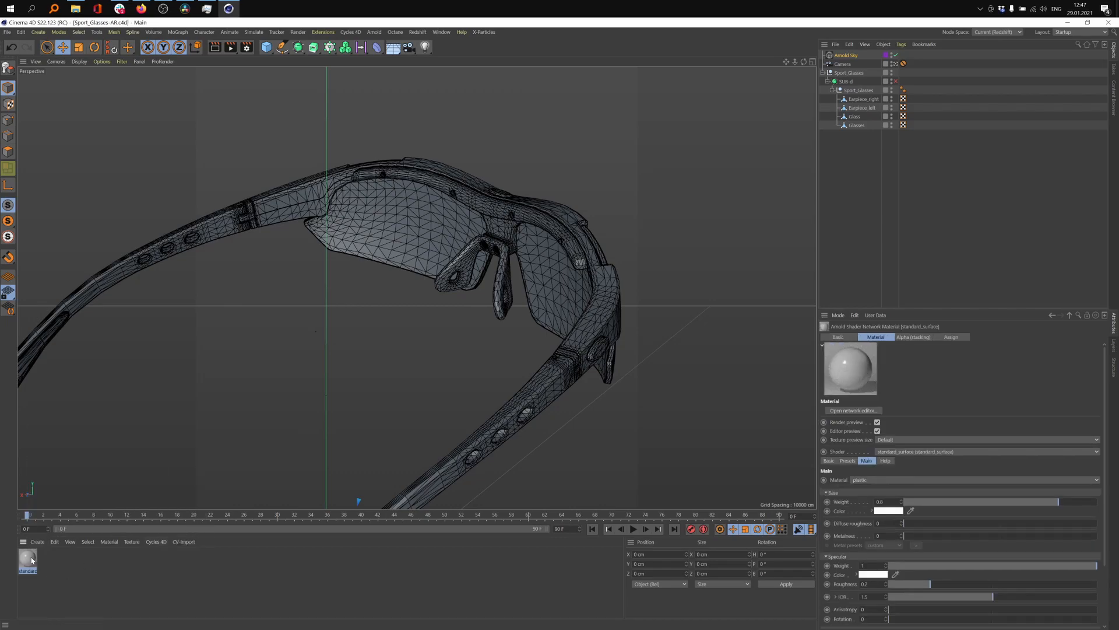
- Set the standard_surface material's specular roughness to 0 and metalness to 1, and apply it to the Sport_Glasses group
double_click(27, 559)
left_click_drag(321, 63, 536, 147)
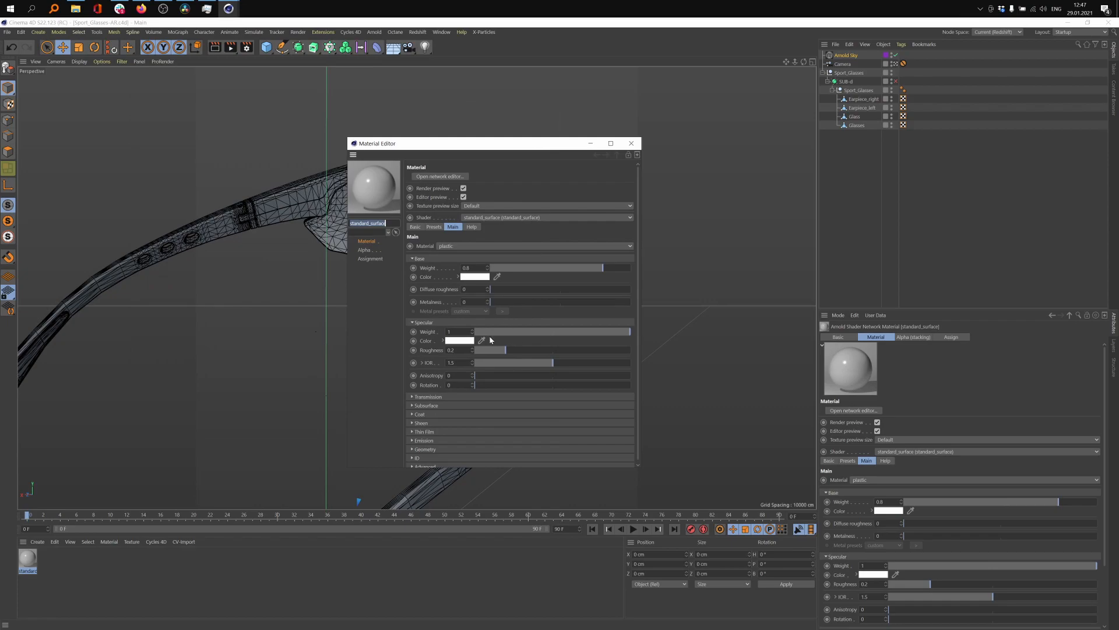
left_click_drag(500, 352, 475, 351)
type("1")
key("Return")
left_click(631, 144)
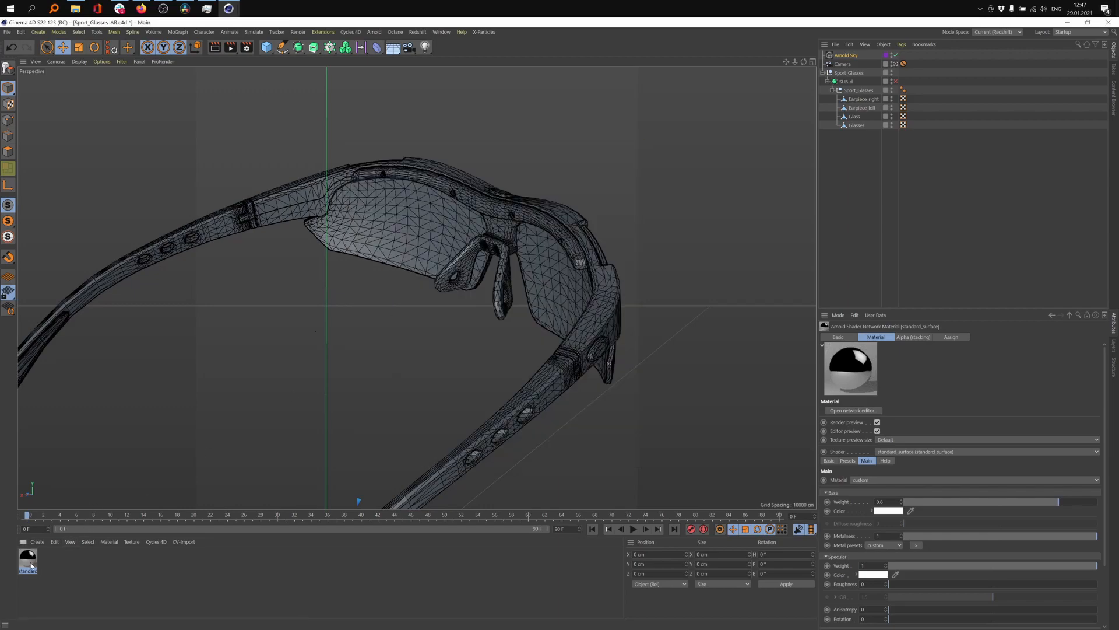
left_click_drag(853, 72, 853, 73)
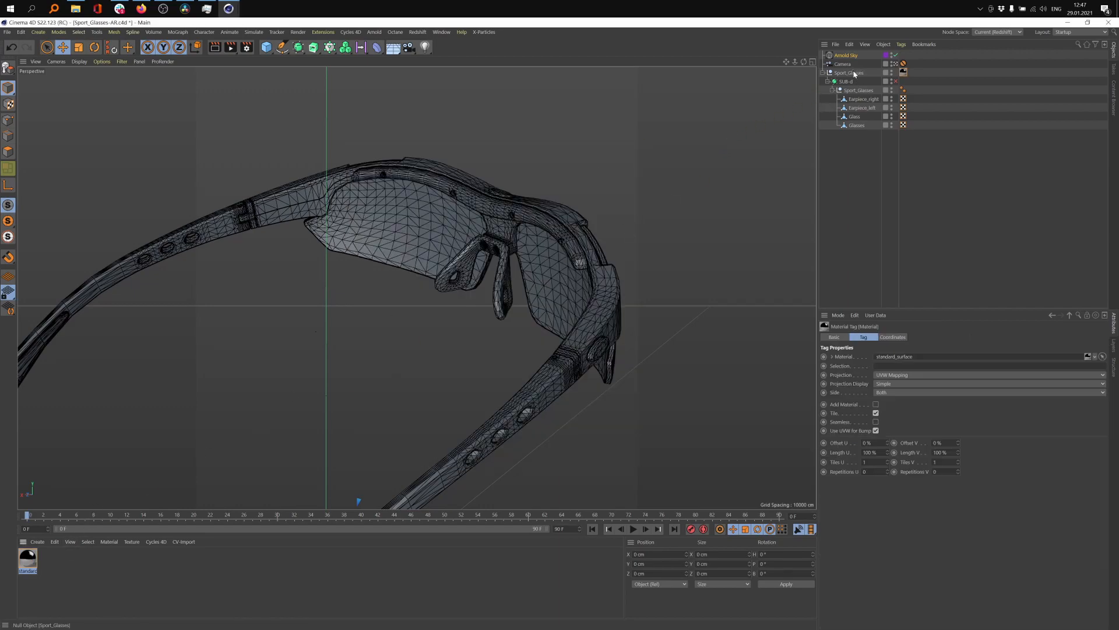
left_click(865, 192)
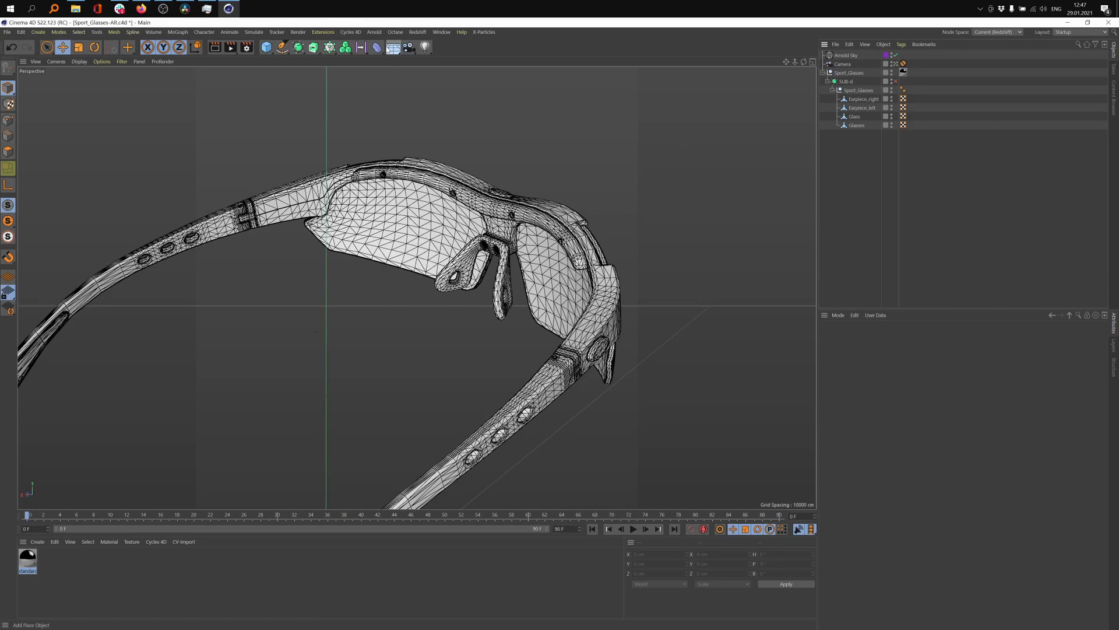
- Open the Arnold IPR window, start its live render and dock it beside the perspective viewport
left_click(381, 33)
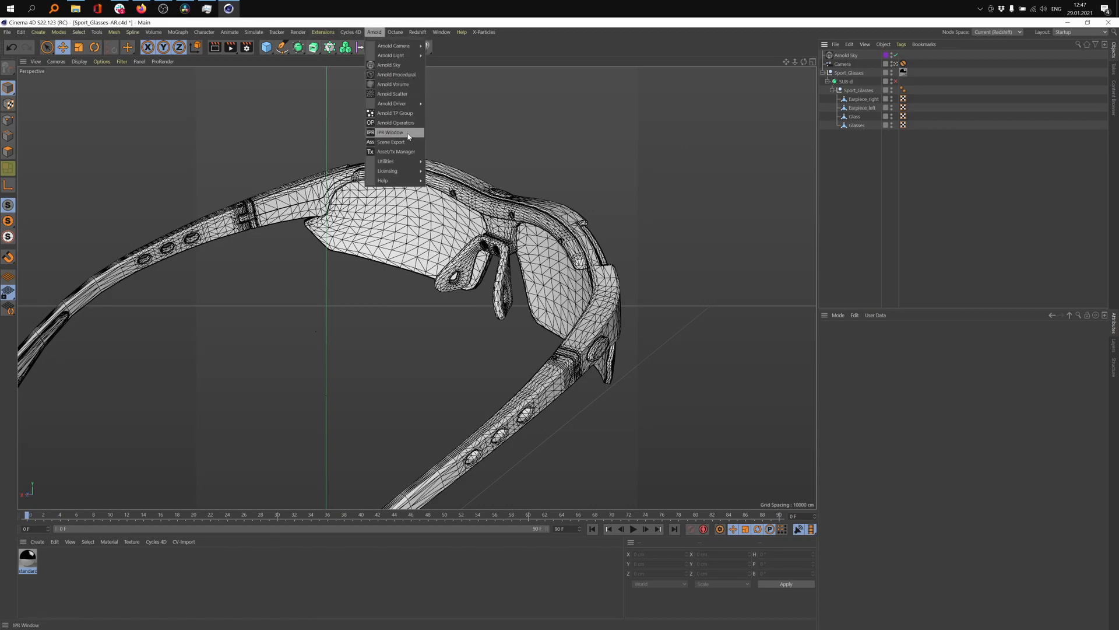
left_click(390, 132)
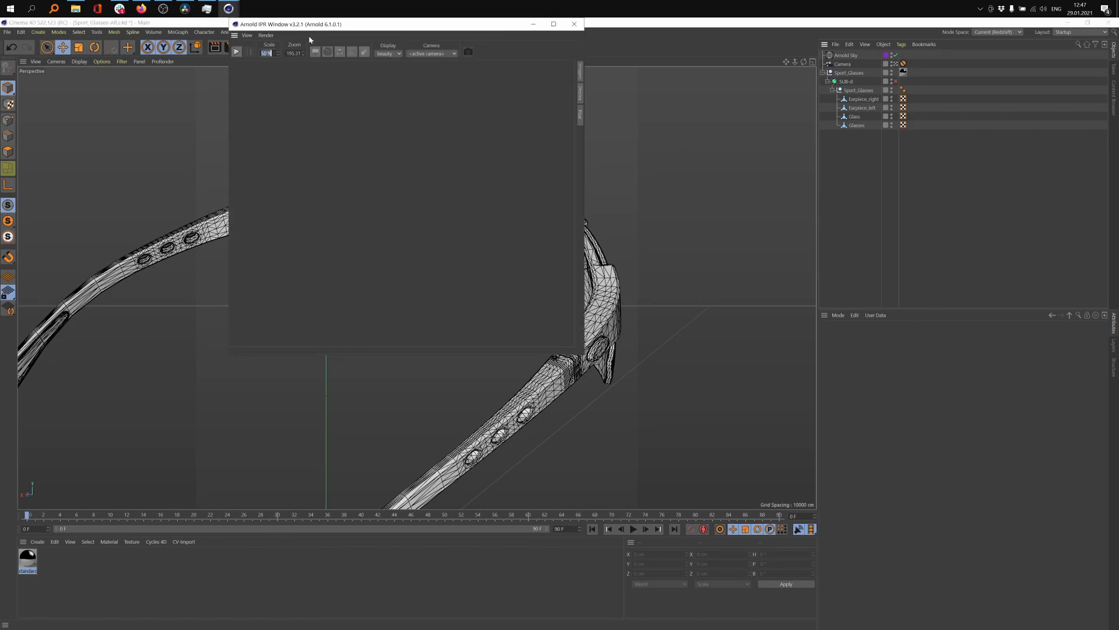
left_click(236, 51)
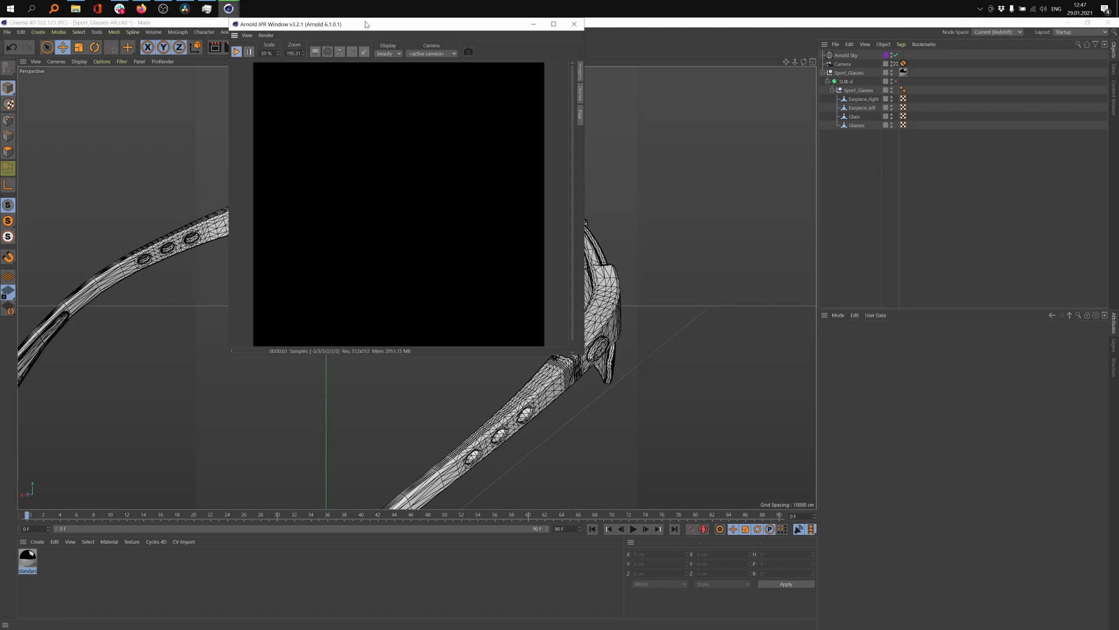
left_click_drag(234, 36, 36, 165)
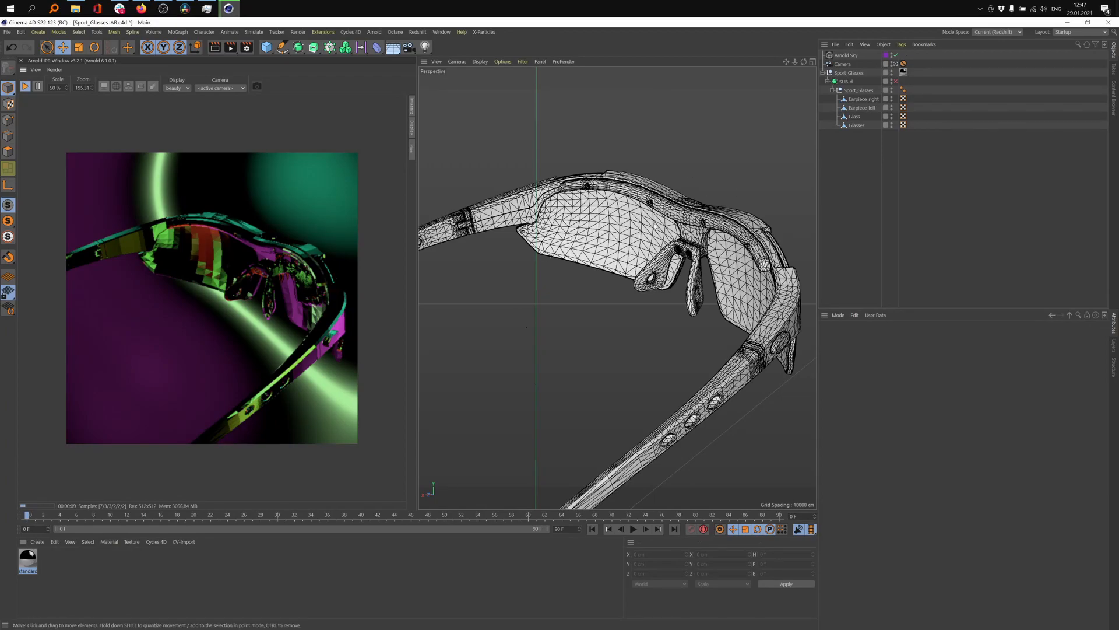
- Add an Arnold Parameters tag to the Sport_Glasses group and enable its custom parameters
left_click(851, 73)
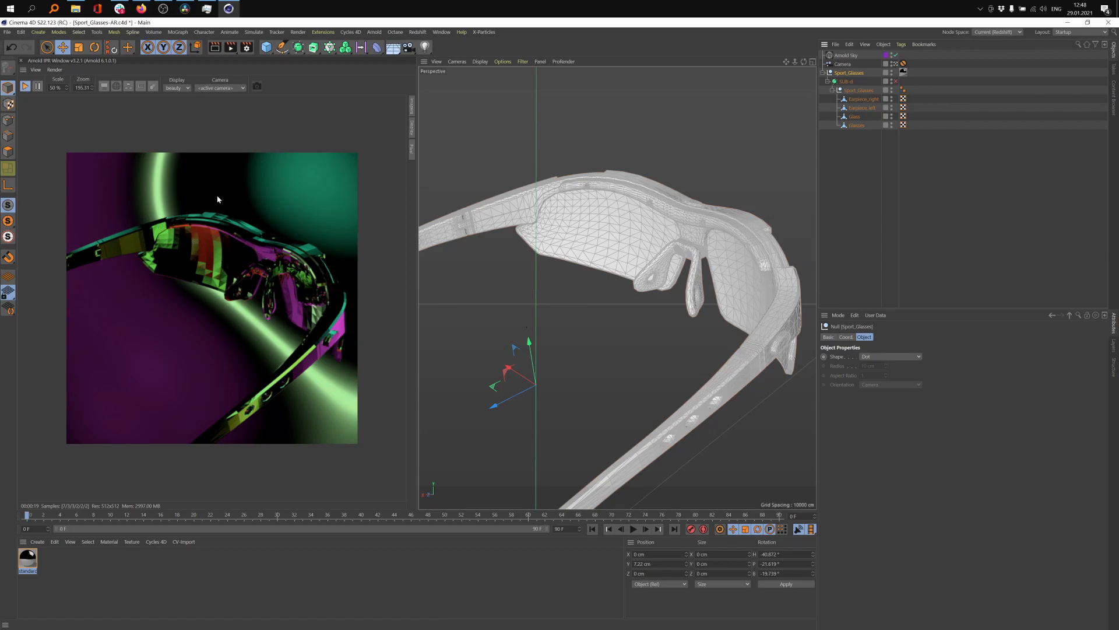
right_click(852, 74)
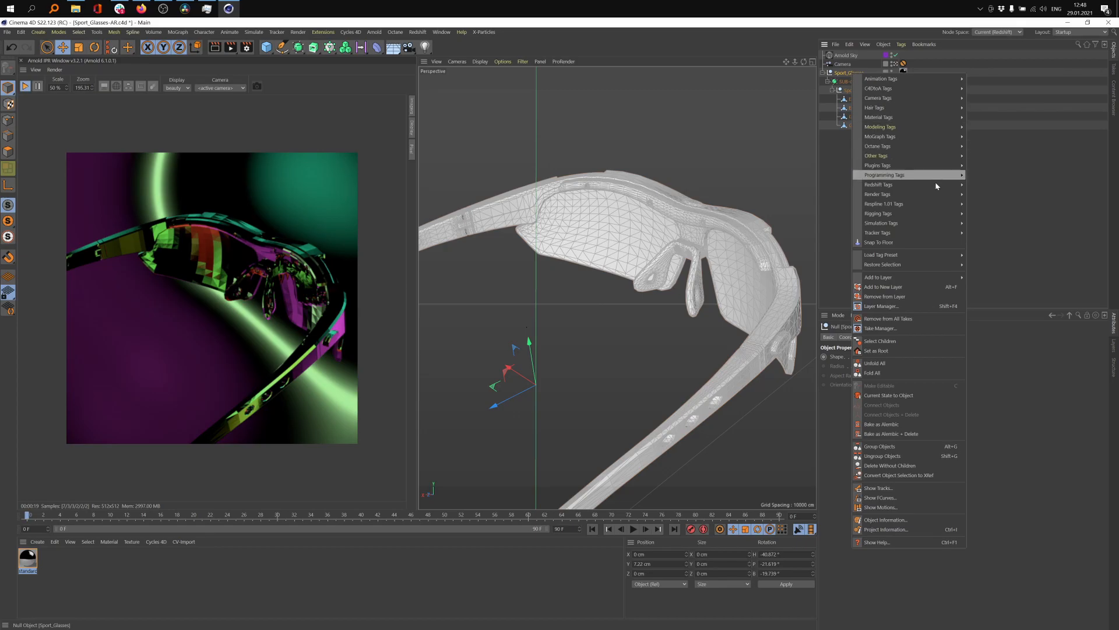
mouse_move(936, 92)
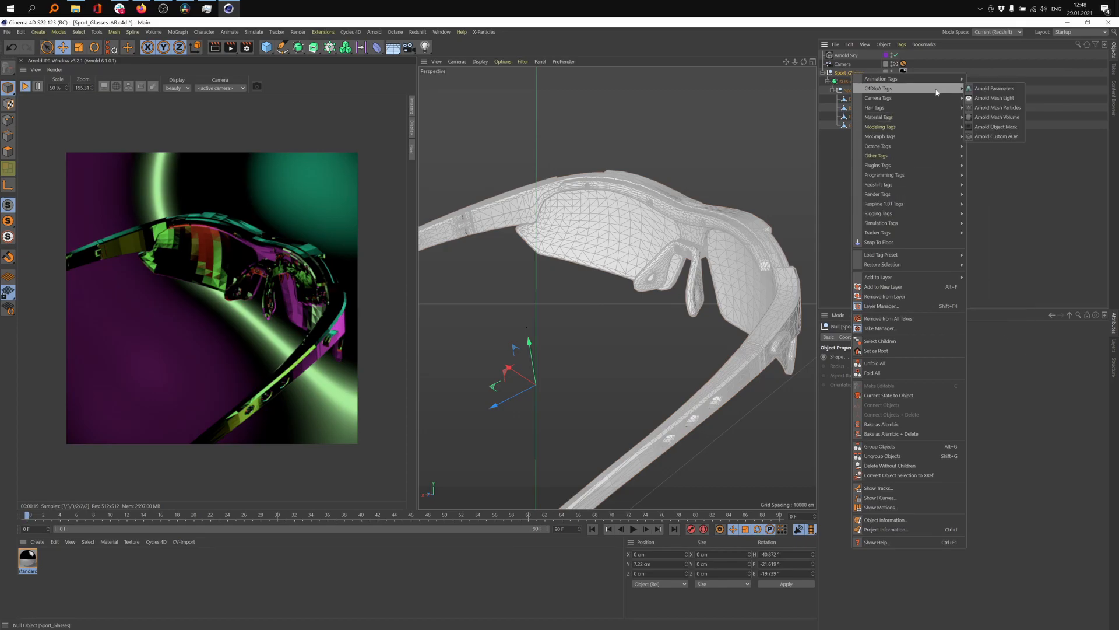
left_click(1002, 91)
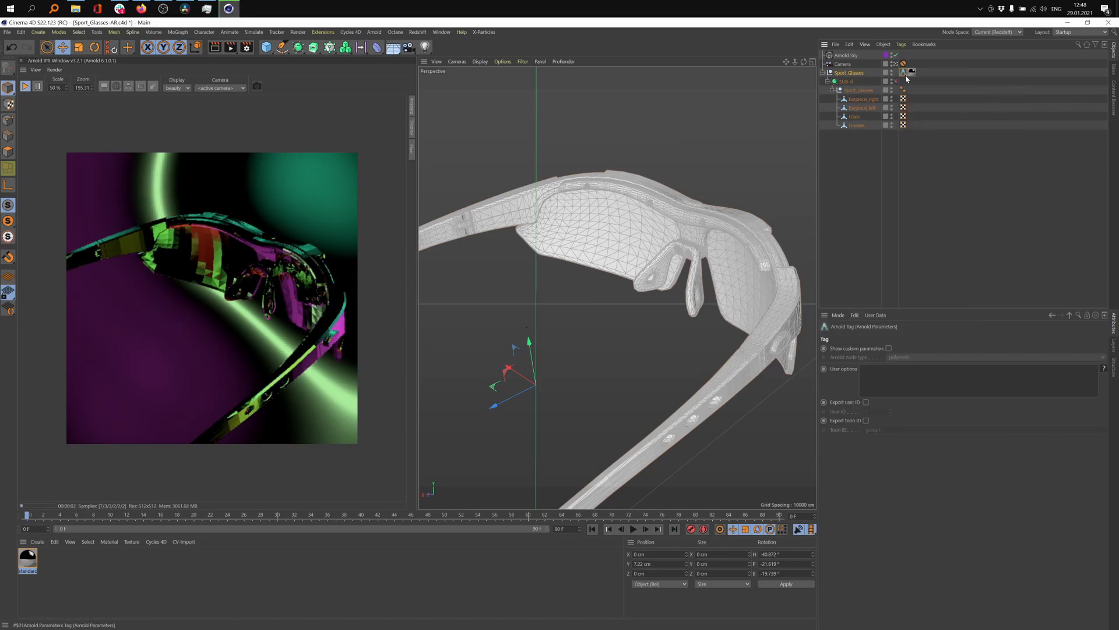
left_click(889, 348)
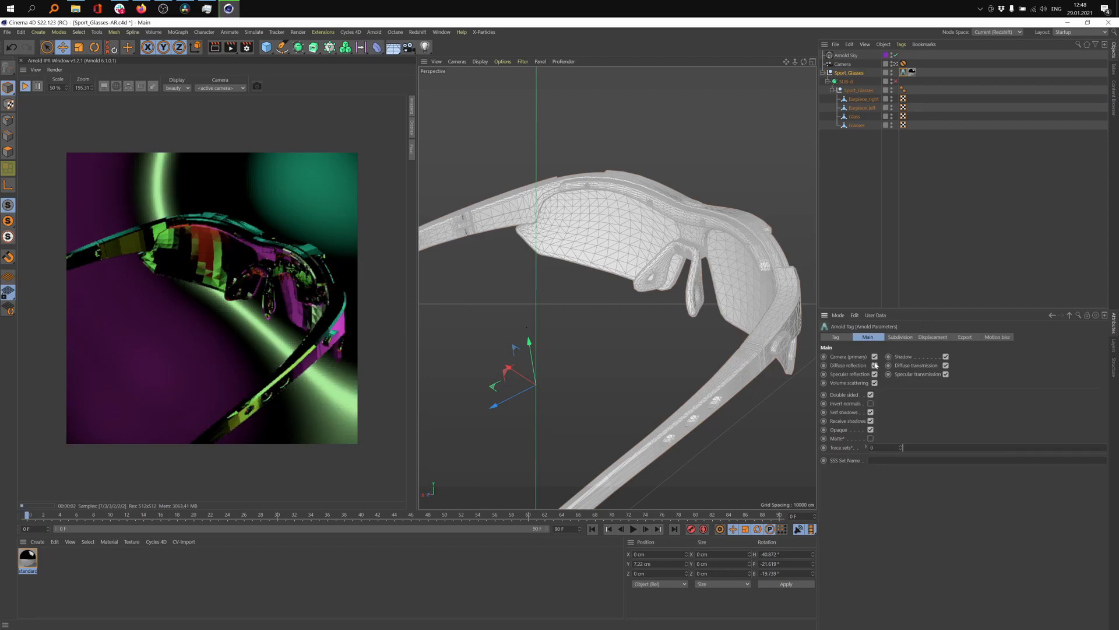
- Set the Arnold tag's subdivision type to catclark with 3 iterations
left_click(901, 338)
left_click(894, 357)
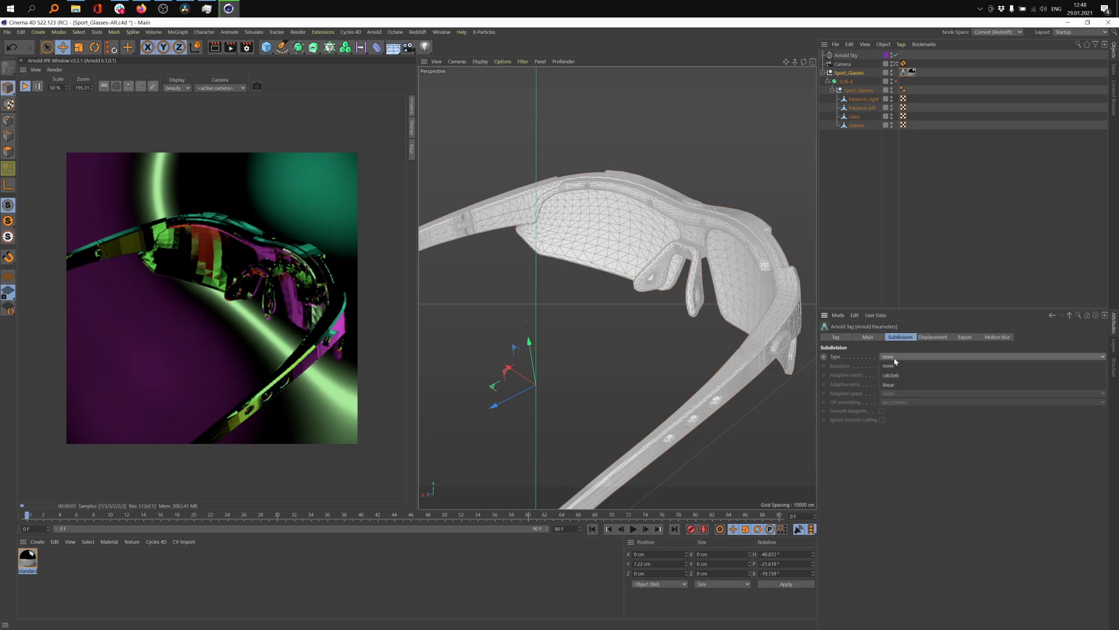
left_click(907, 376)
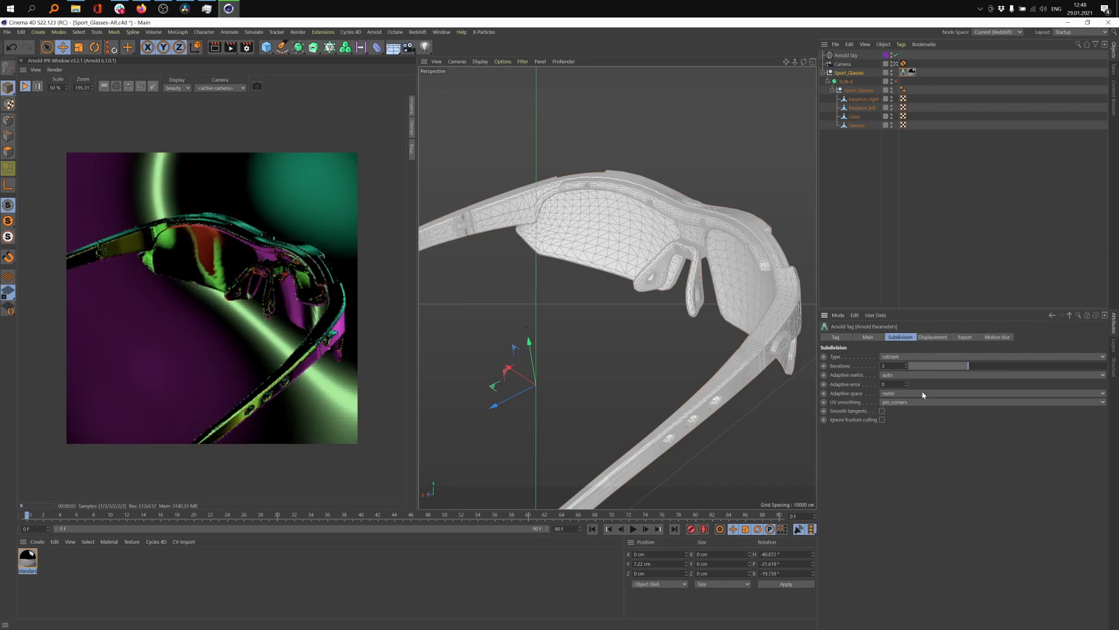
left_click(906, 365)
left_click(835, 164)
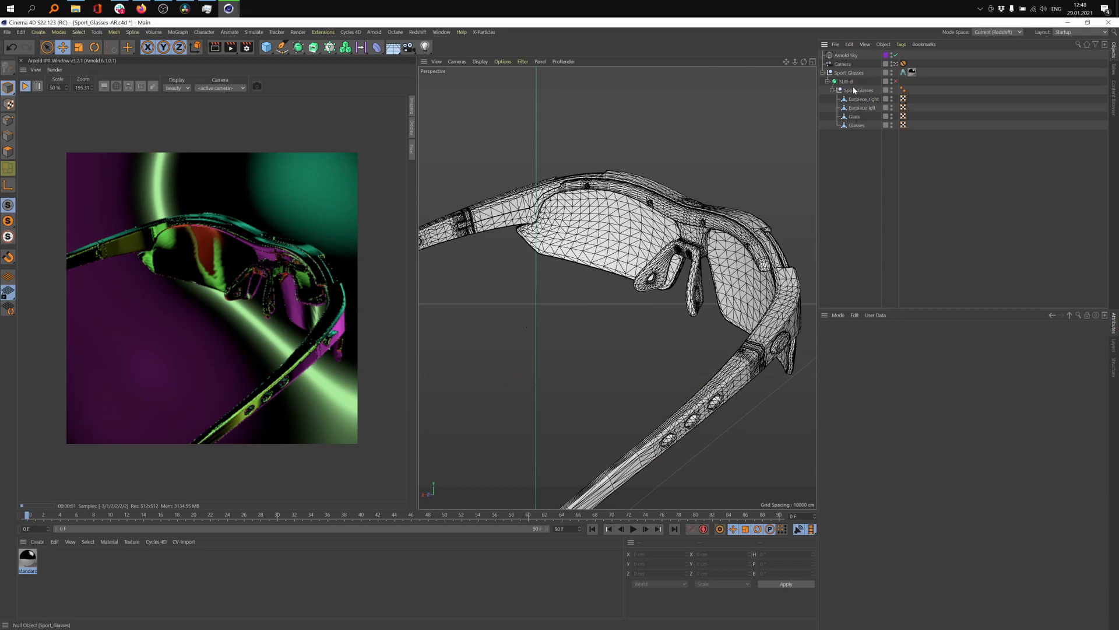
- Rotate the Arnold Sky to a heading of 430°
left_click(846, 55)
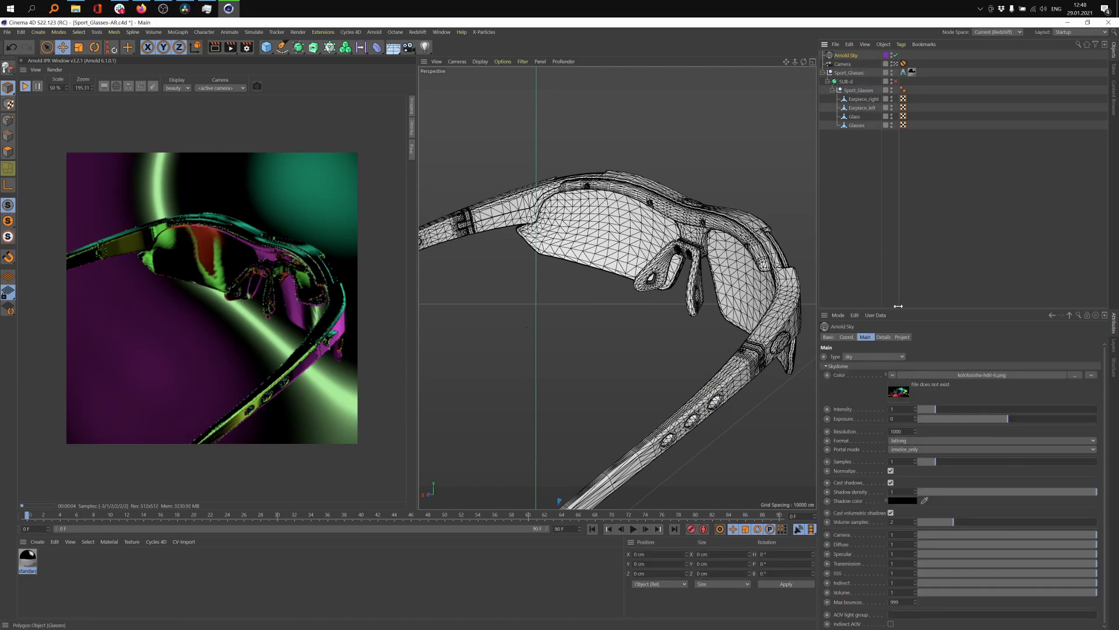
left_click(847, 337)
mouse_move(976, 357)
left_mouse_down()
mouse_move(976, 341)
mouse_move(977, 363)
left_mouse_up()
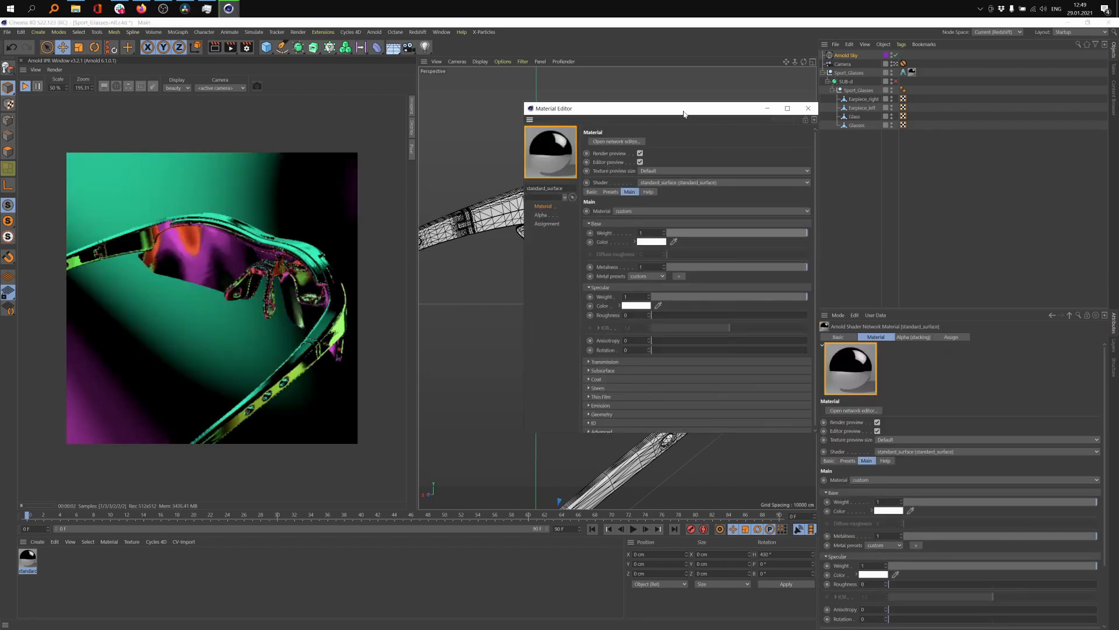
- Try different tints, such as light red, pale mint and light blue, on the standard_surface material's base color
left_click_drag(684, 115, 670, 153)
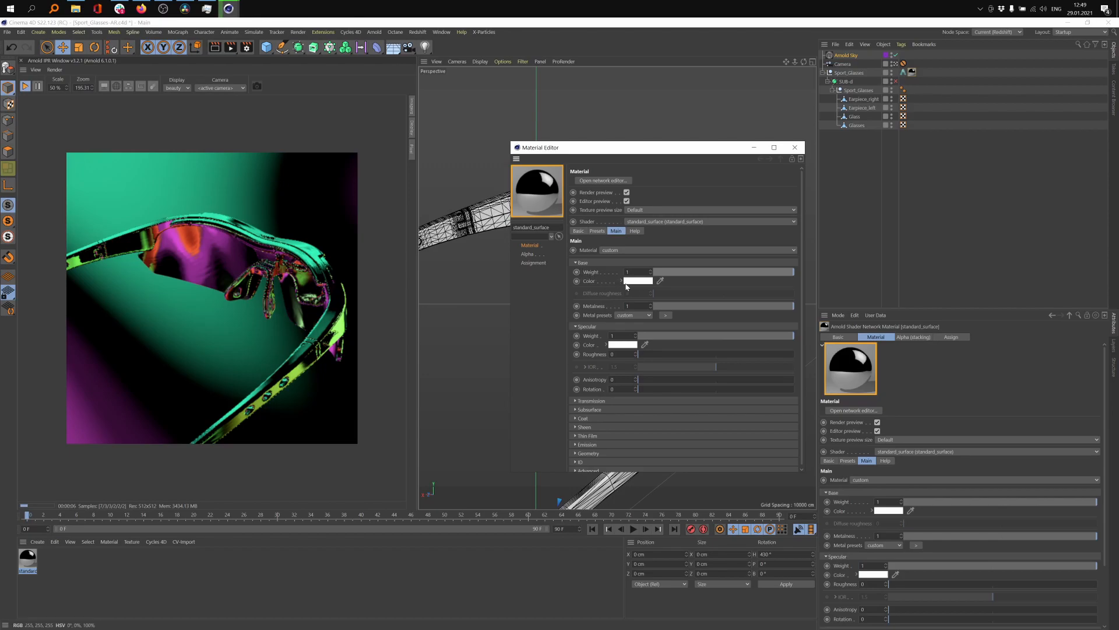
left_click(634, 284)
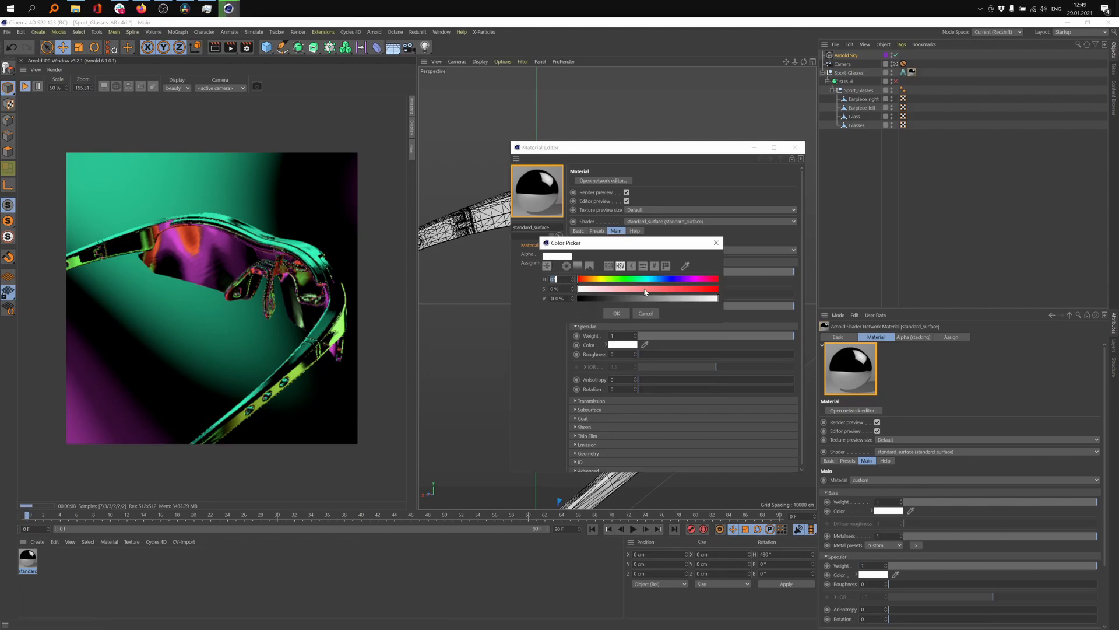
left_click(646, 291)
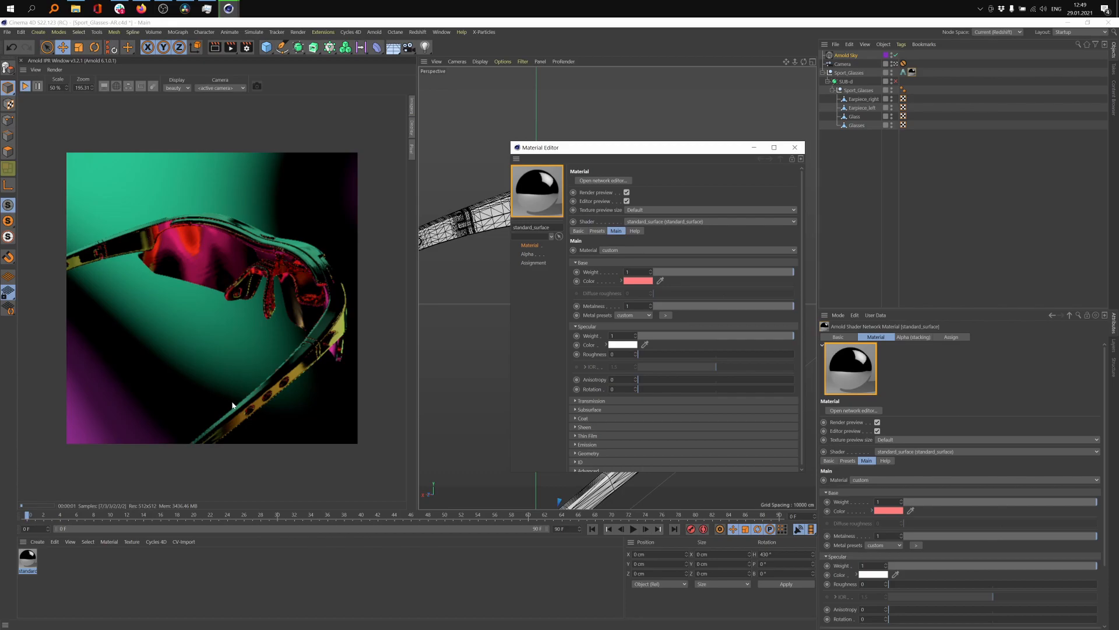
left_click(636, 284)
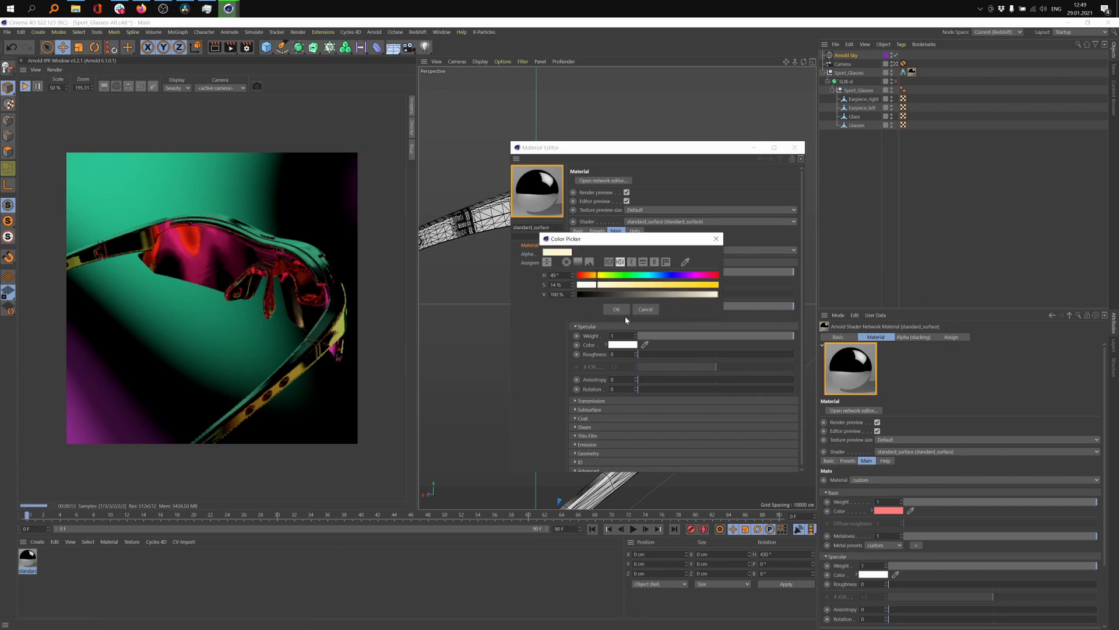
left_click_drag(618, 248, 673, 248)
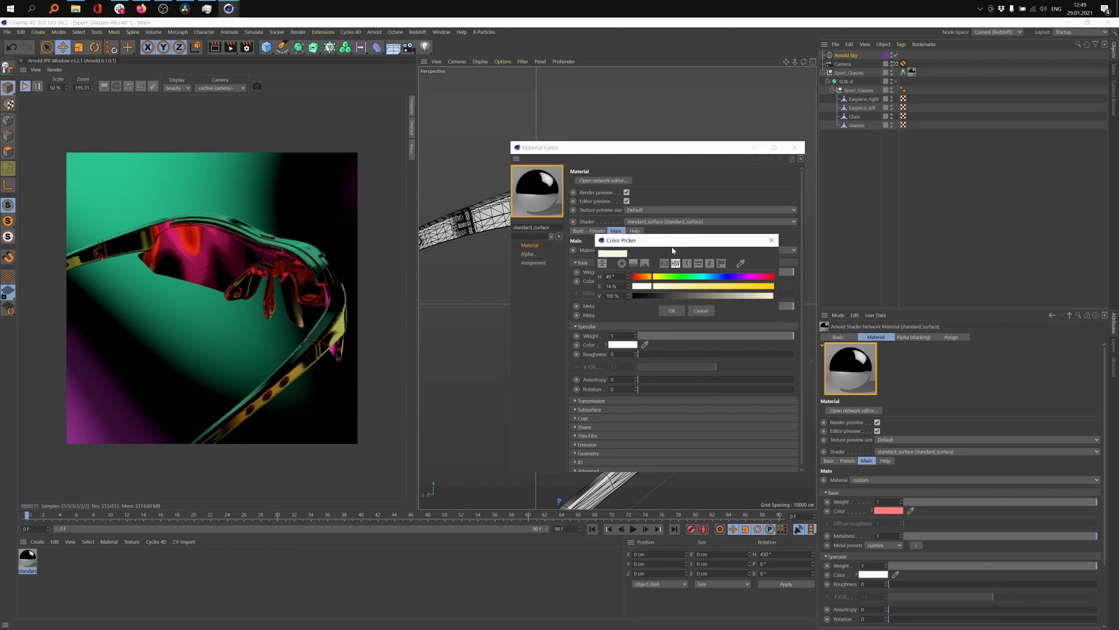
left_click(668, 310)
left_click(642, 281)
left_click(650, 281)
left_click(629, 314)
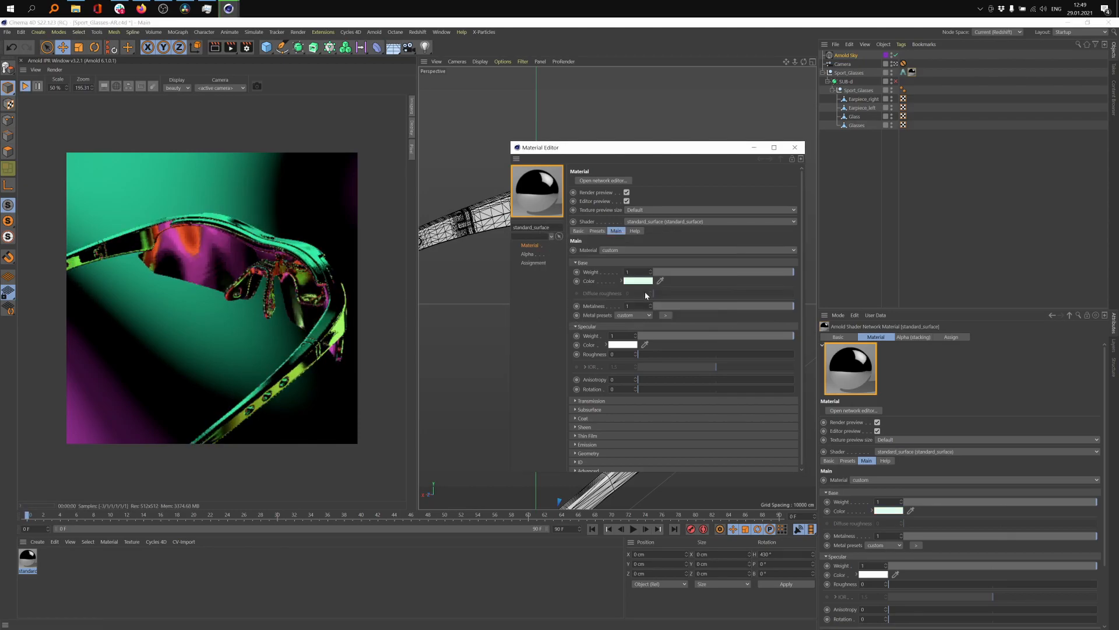
left_click(636, 281)
left_click_drag(598, 278, 588, 278)
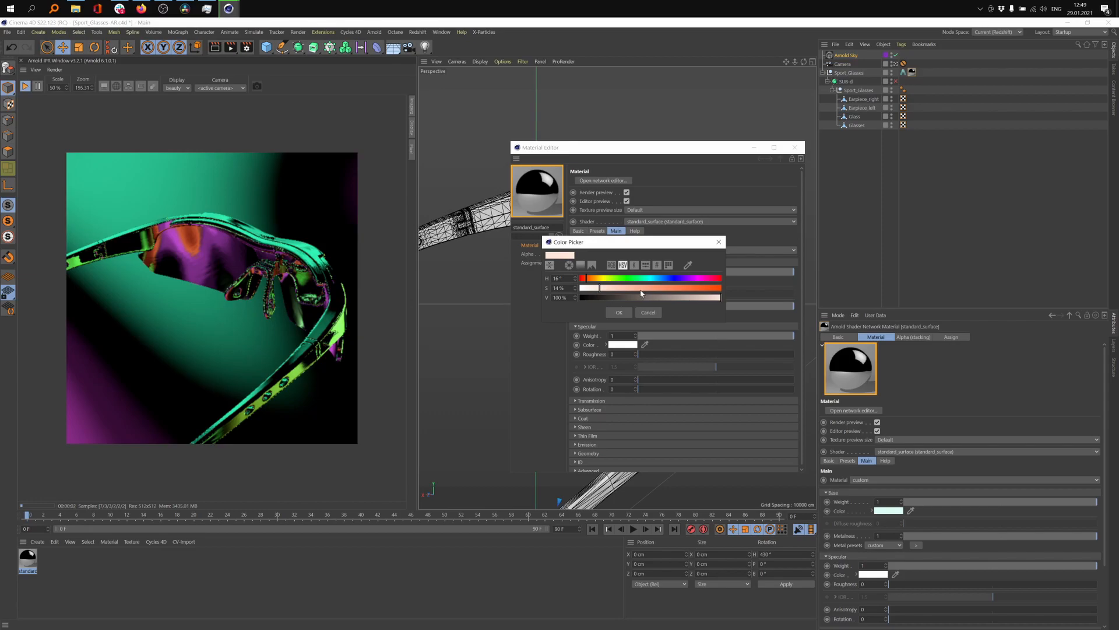
left_click(618, 313)
- Try a higher thin film thickness on the standard_surface material and close its editor
left_click(583, 262)
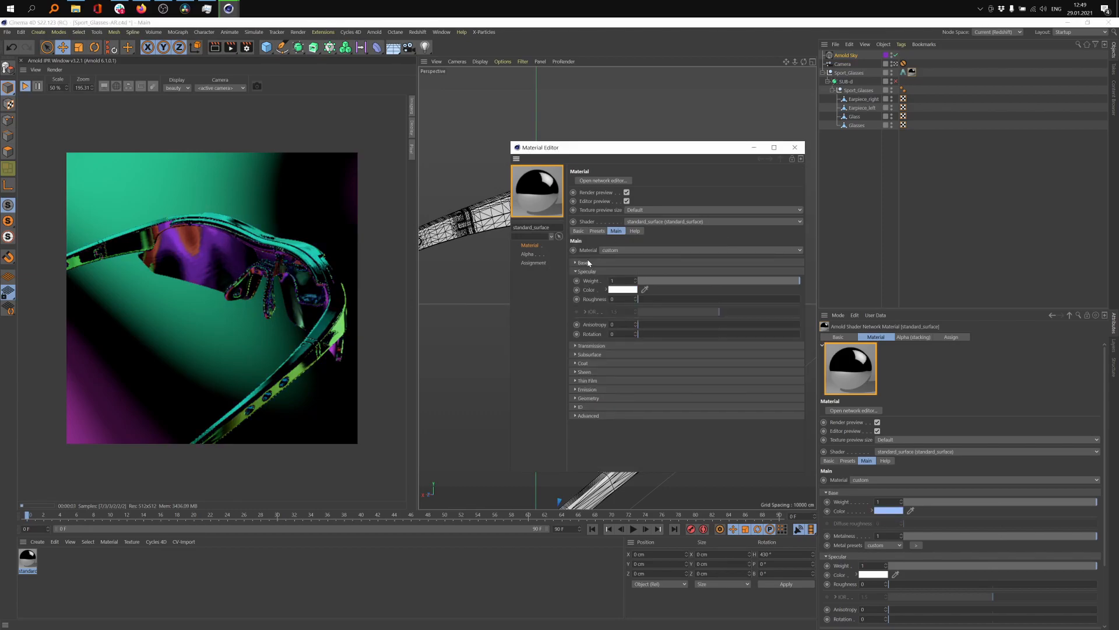
left_click(589, 381)
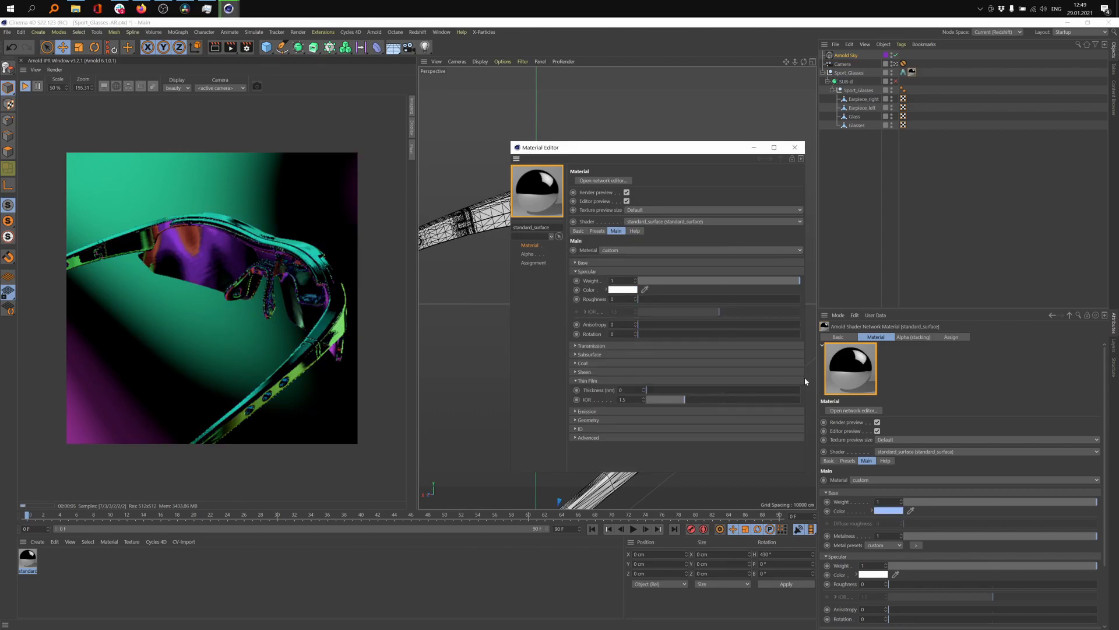
left_click(662, 387)
mouse_move(669, 389)
left_mouse_down()
mouse_move(714, 389)
mouse_move(648, 389)
mouse_move(678, 402)
left_mouse_up()
left_click(794, 147)
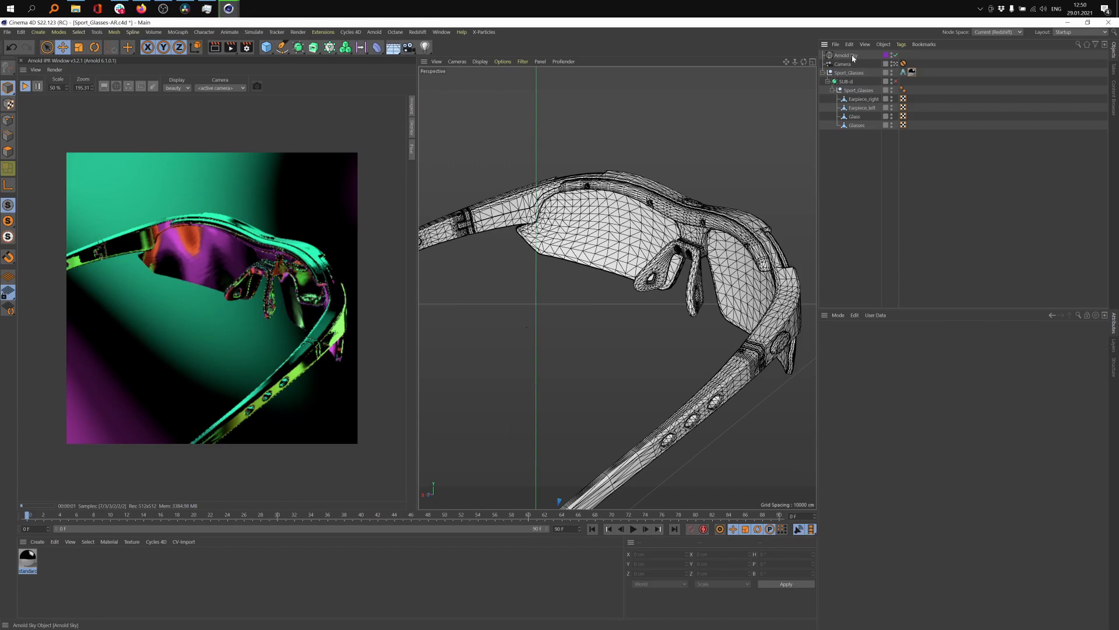
- Duplicate the Arnold Sky and rotate the copy to heading 186° and pitch 90°
left_click(848, 56)
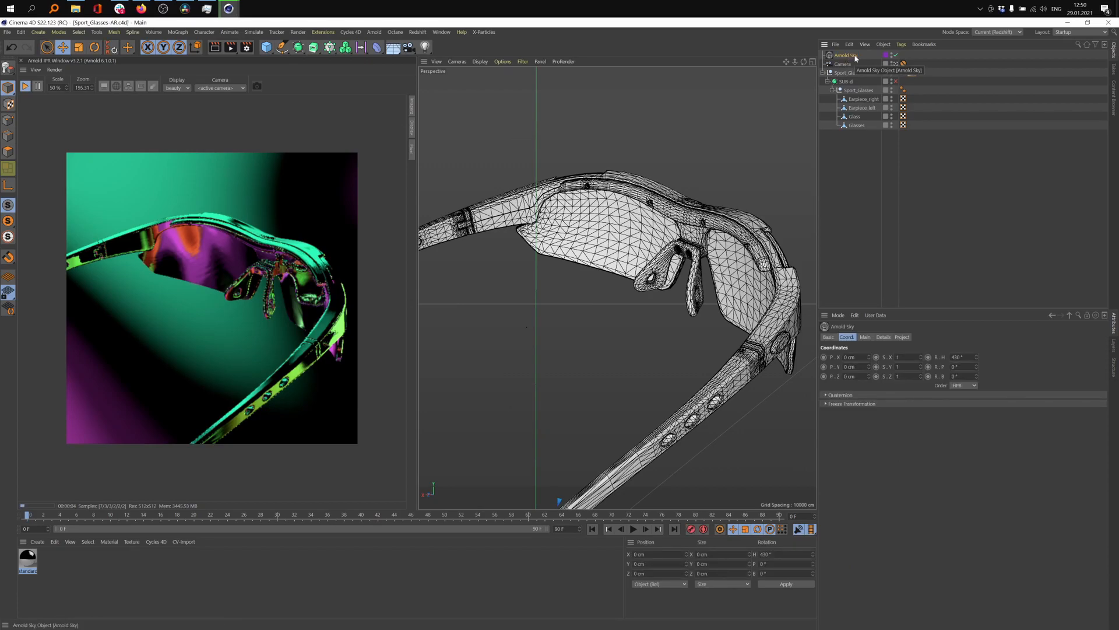
left_click_drag(854, 60, 851, 69, "ctrl")
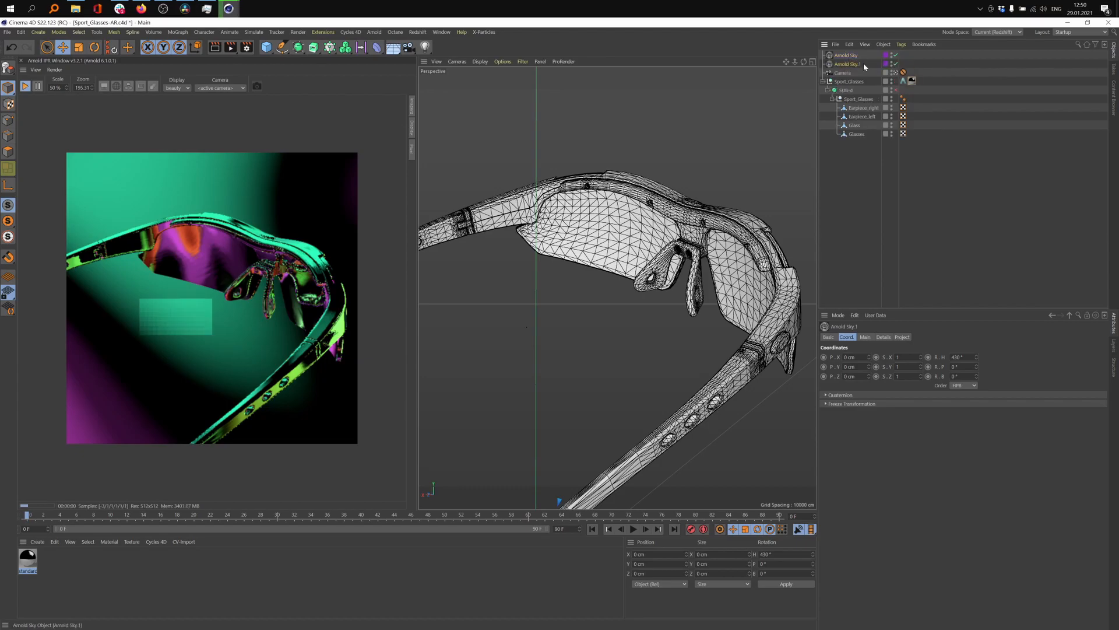
left_click_drag(977, 354, 1076, 355)
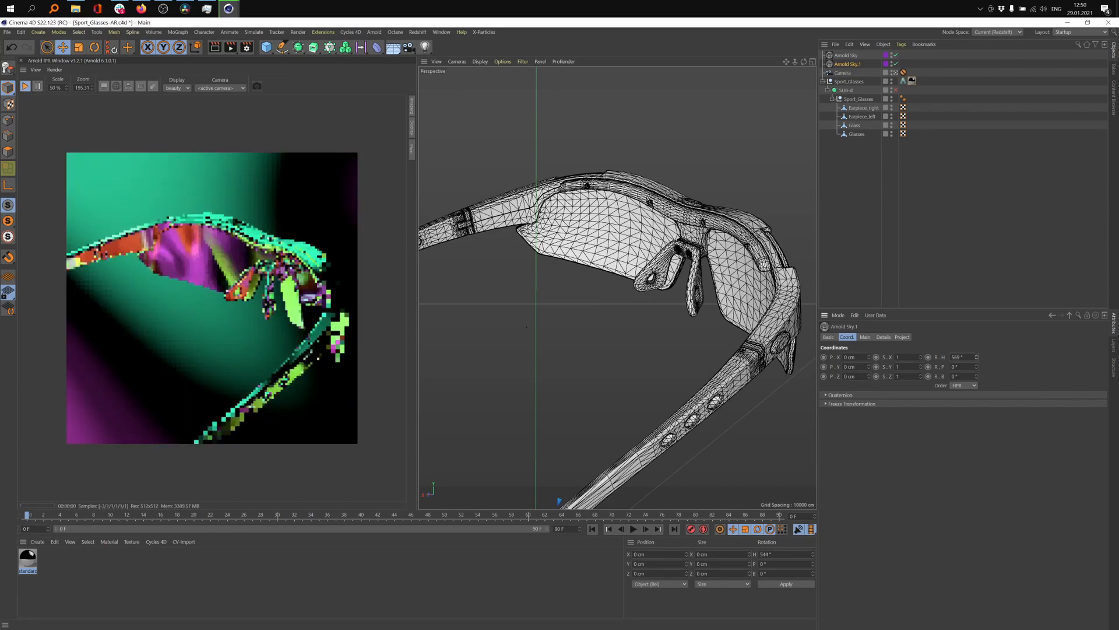
left_click_drag(978, 357, 995, 357)
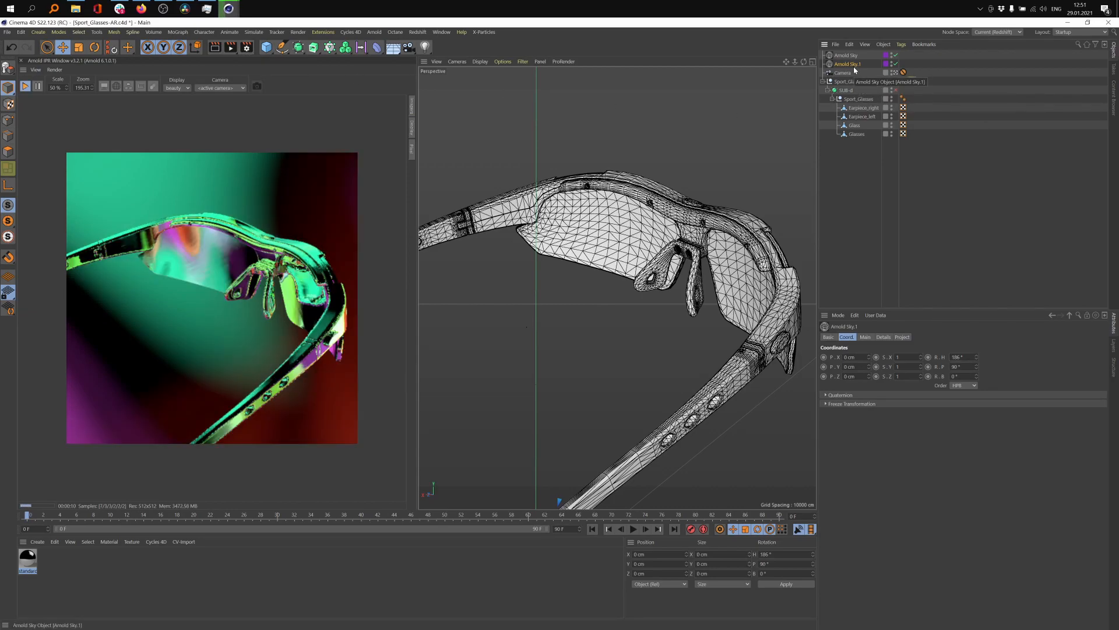
- Set the Camera contribution of both Arnold Sky objects to 0 to hide them from the background
left_click(865, 337)
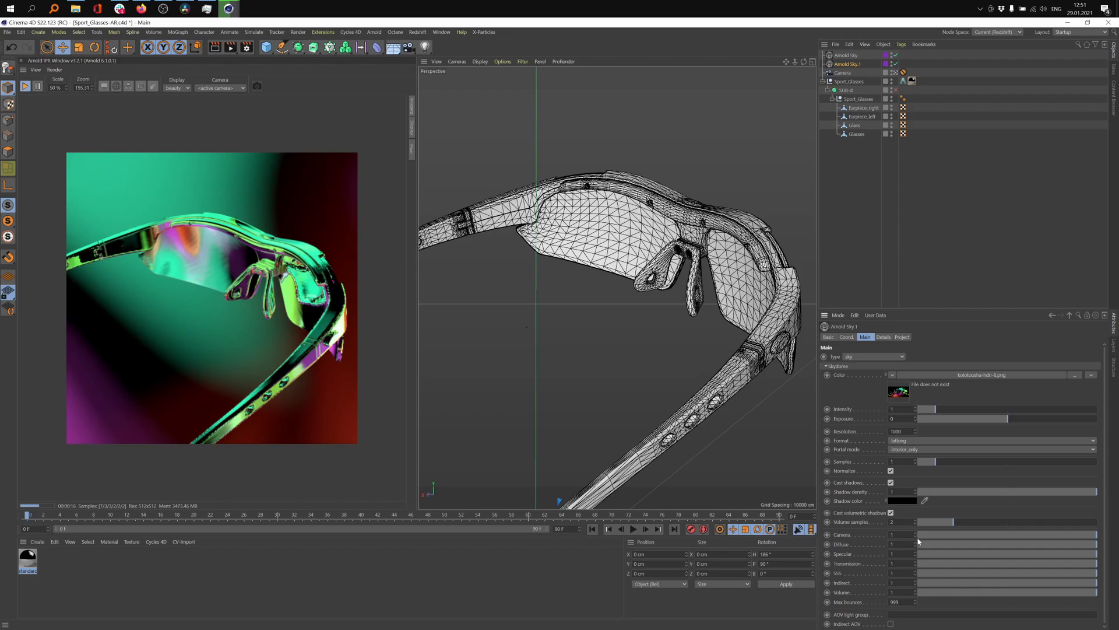
left_click(939, 533)
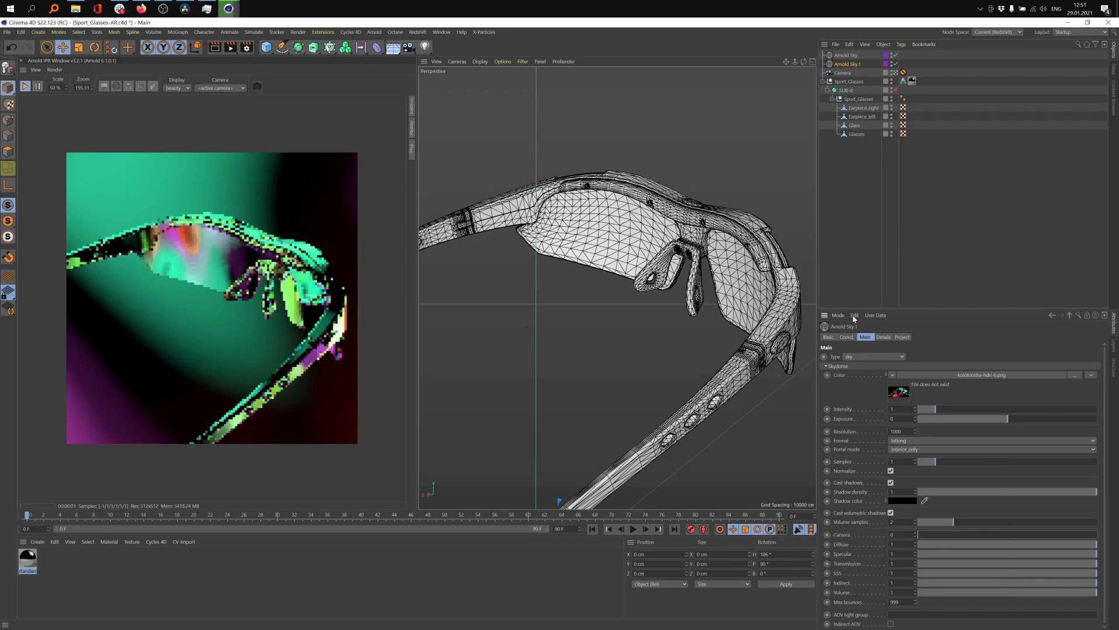
left_click(849, 54)
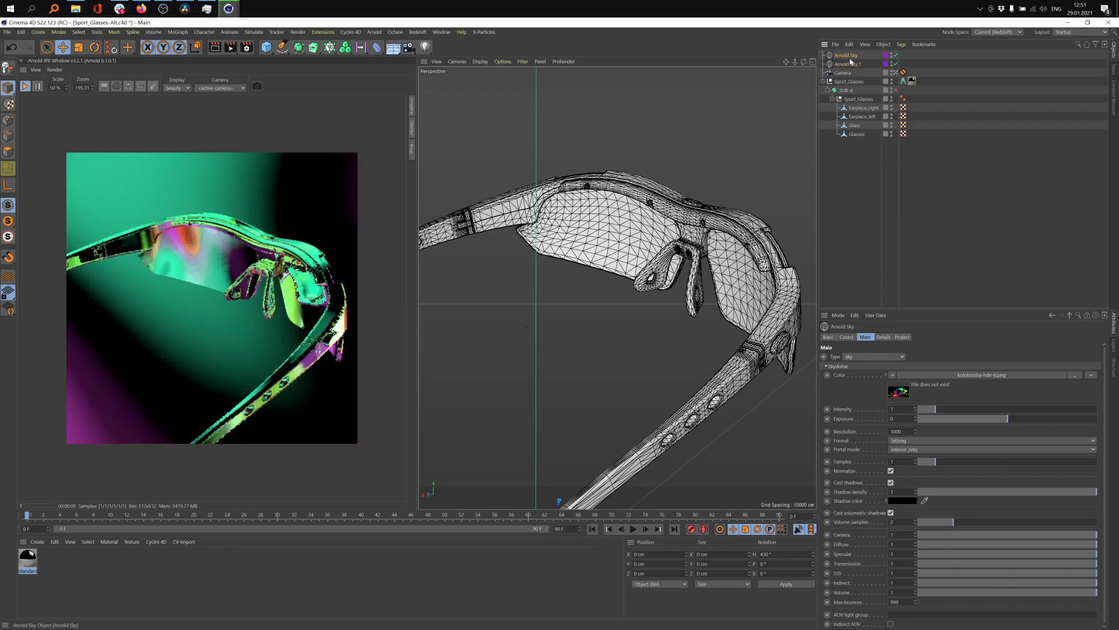
left_click(940, 534)
left_click_drag(940, 534, 905, 531)
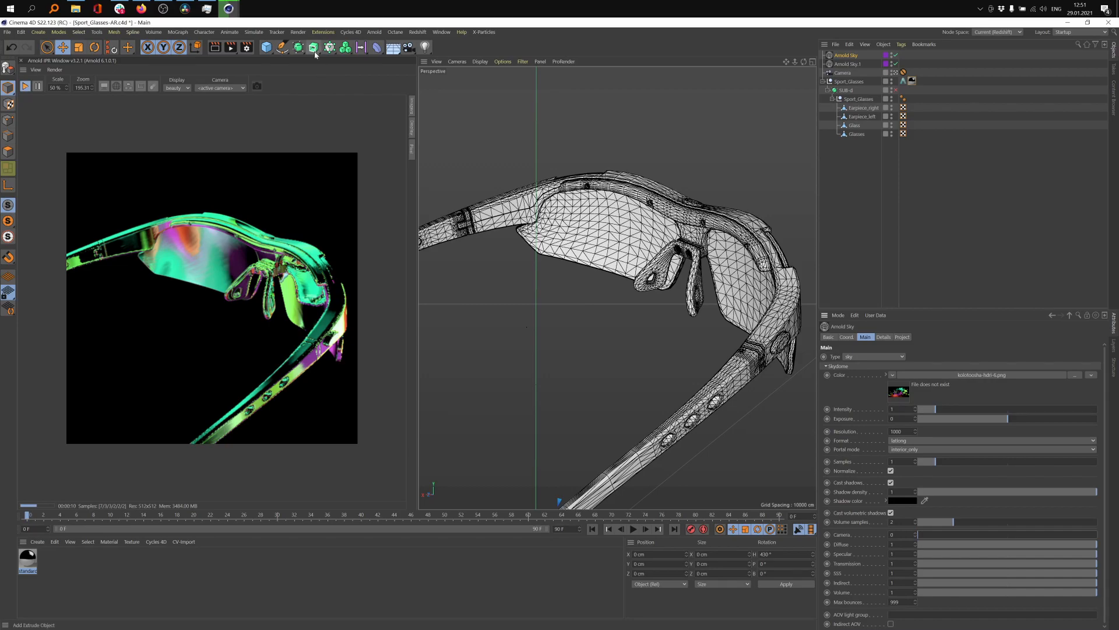
- Switch the renderer in the render settings to Arnold Renderer
left_click(246, 50)
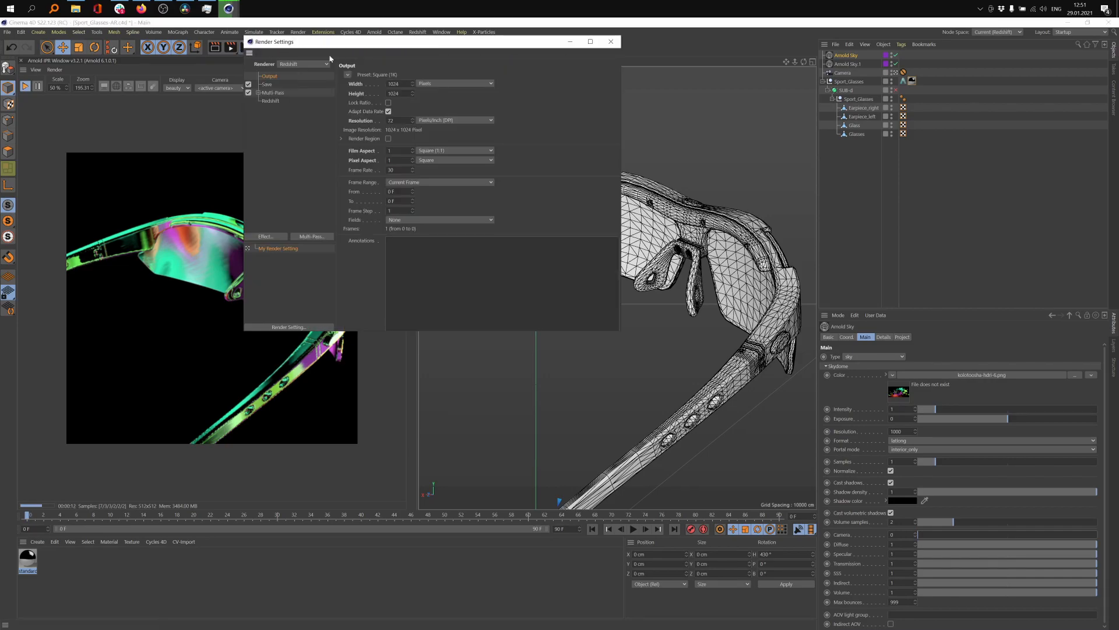
left_click_drag(341, 48, 542, 85)
left_click(512, 102)
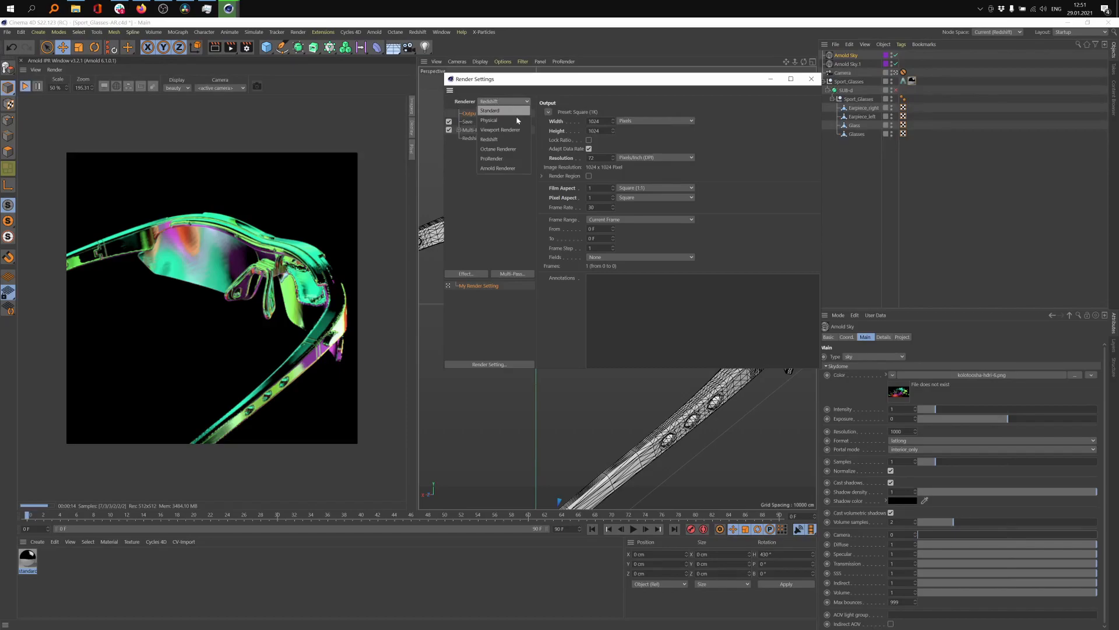
left_click(509, 168)
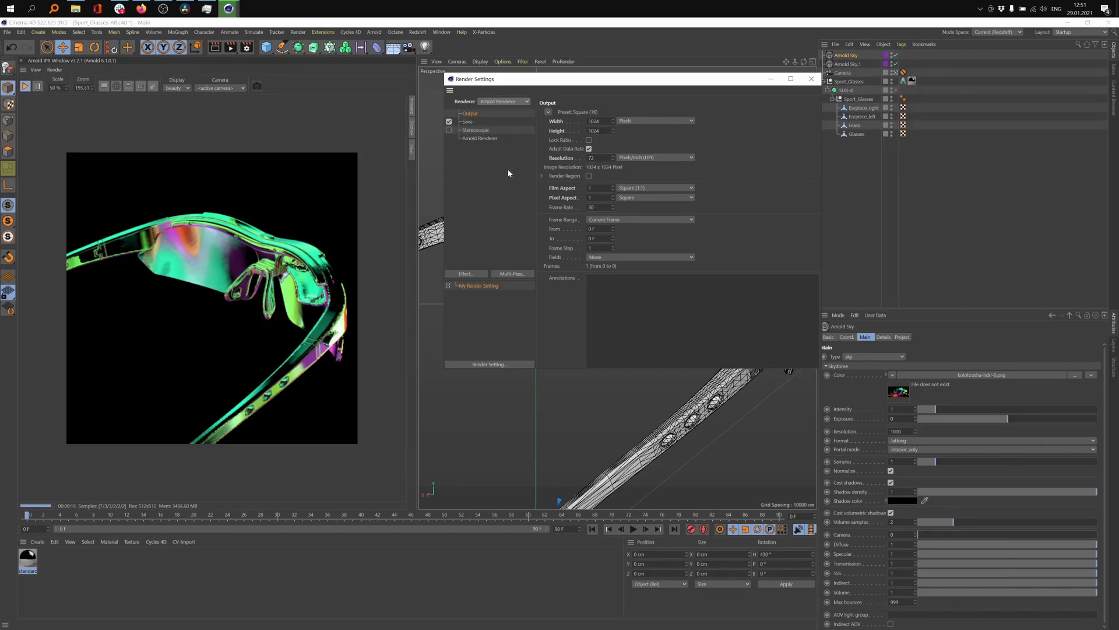
- Set the Camera (AA) sampling of the Arnold Renderer to 6 in the render settings
left_click(477, 137)
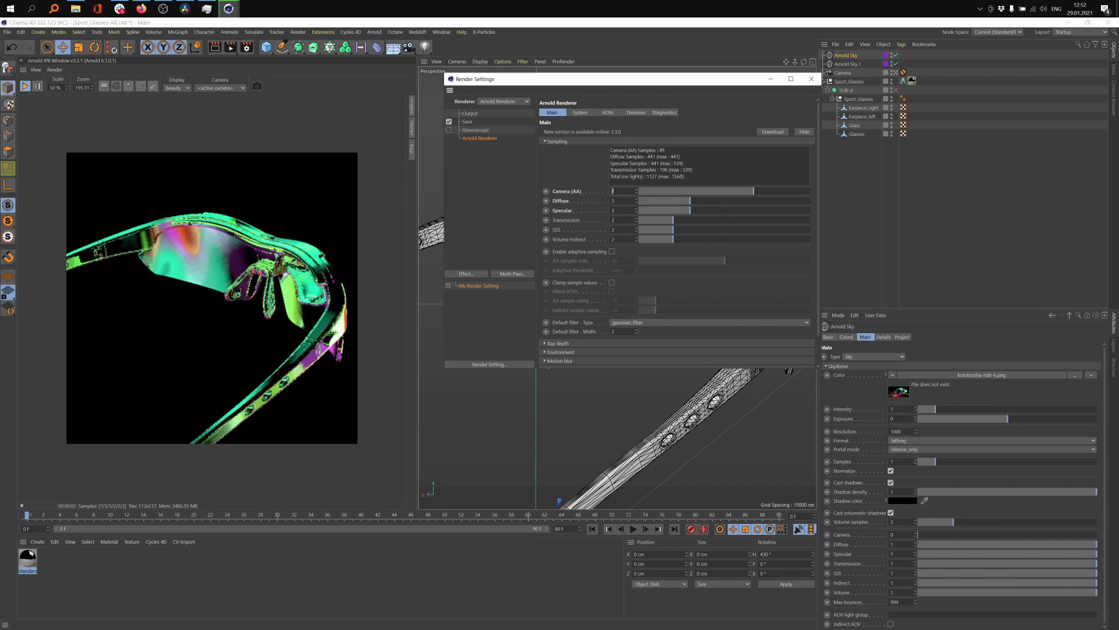
key("Return")
left_click_drag(618, 192, 589, 194)
type("6")
key("Return")
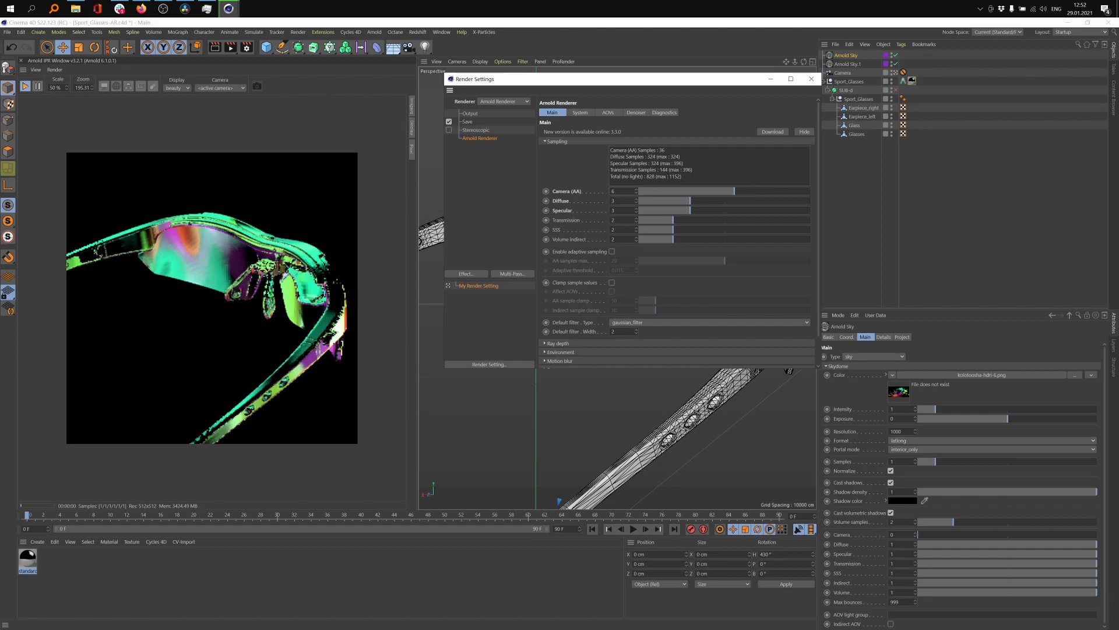
- Compare specular ray depths of 1 and 2 in the Arnold render settings and leave the value at 2
left_click(571, 344)
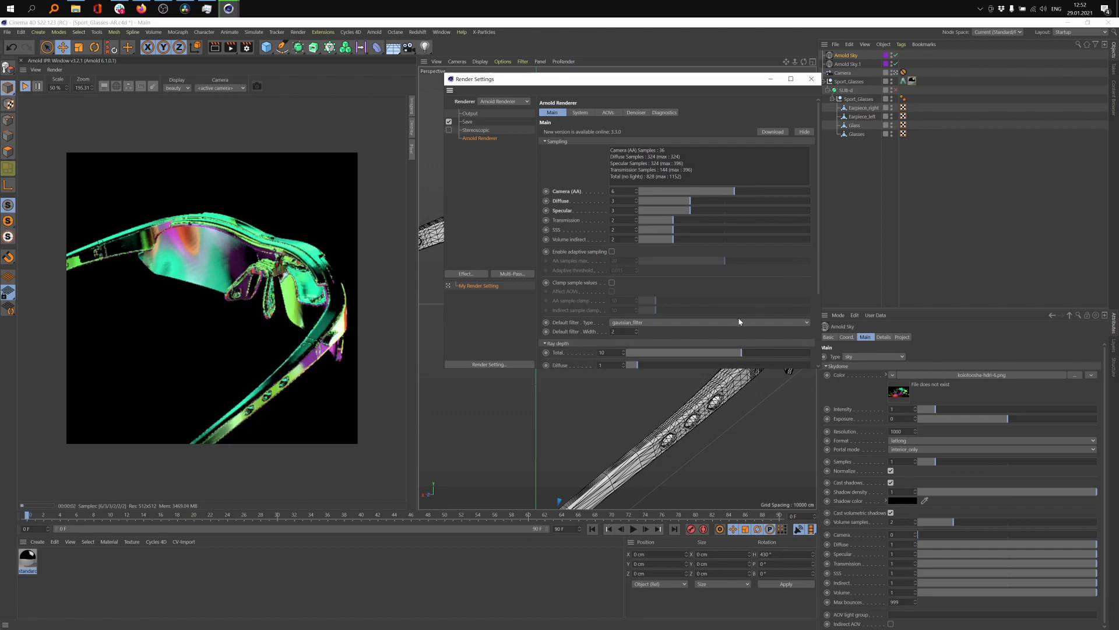
scroll(819, 284, "down", 3)
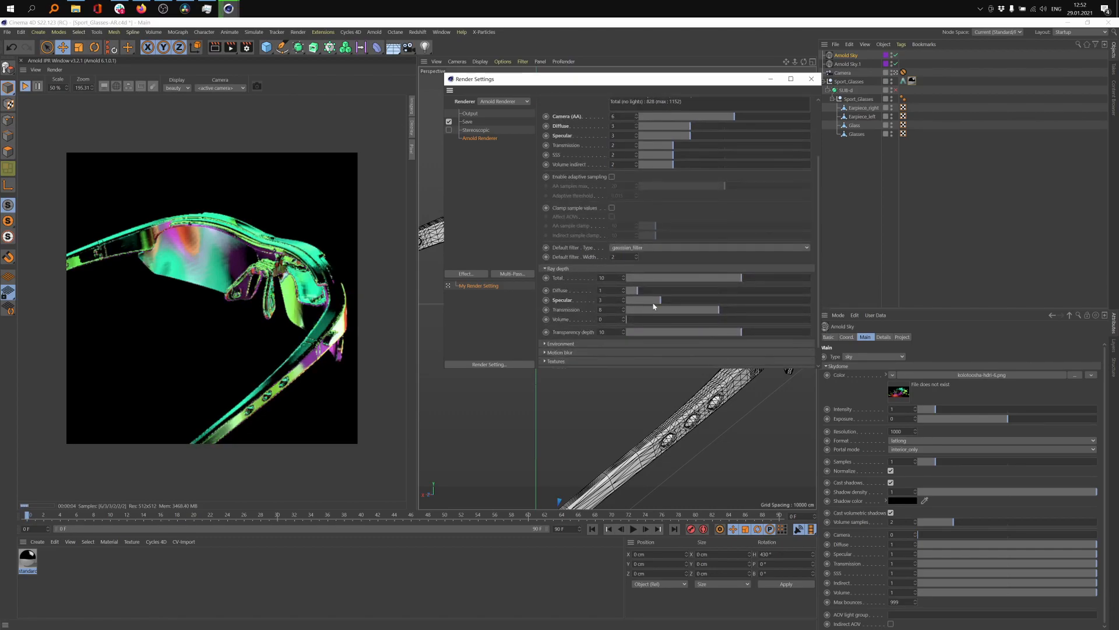
scroll(636, 315, "up", 1)
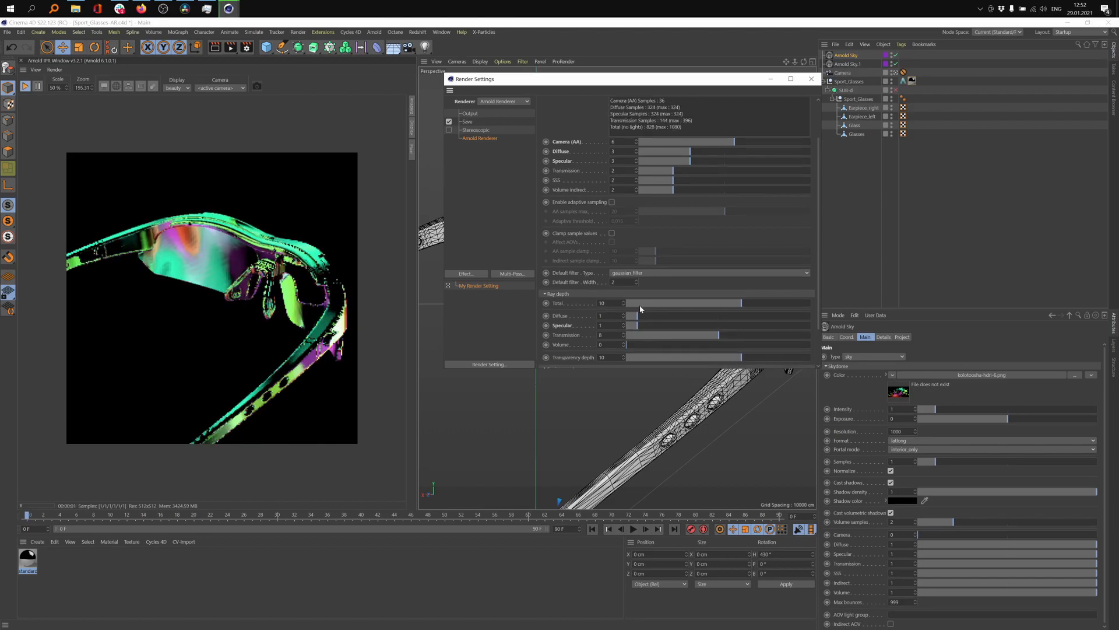
left_click_drag(639, 327, 655, 328)
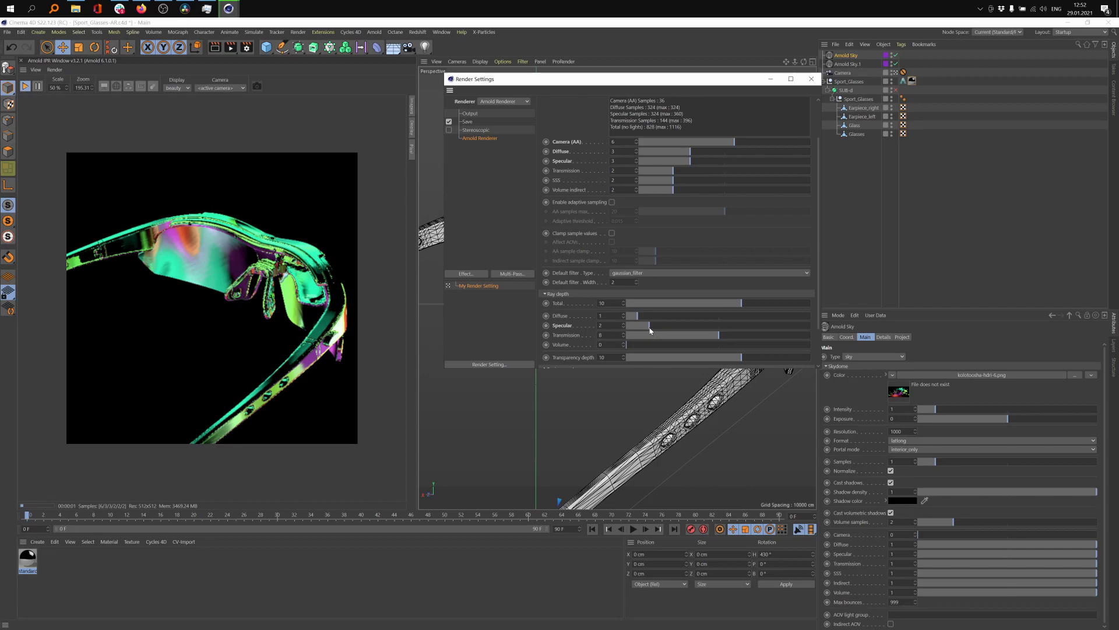
left_click_drag(651, 330, 638, 328)
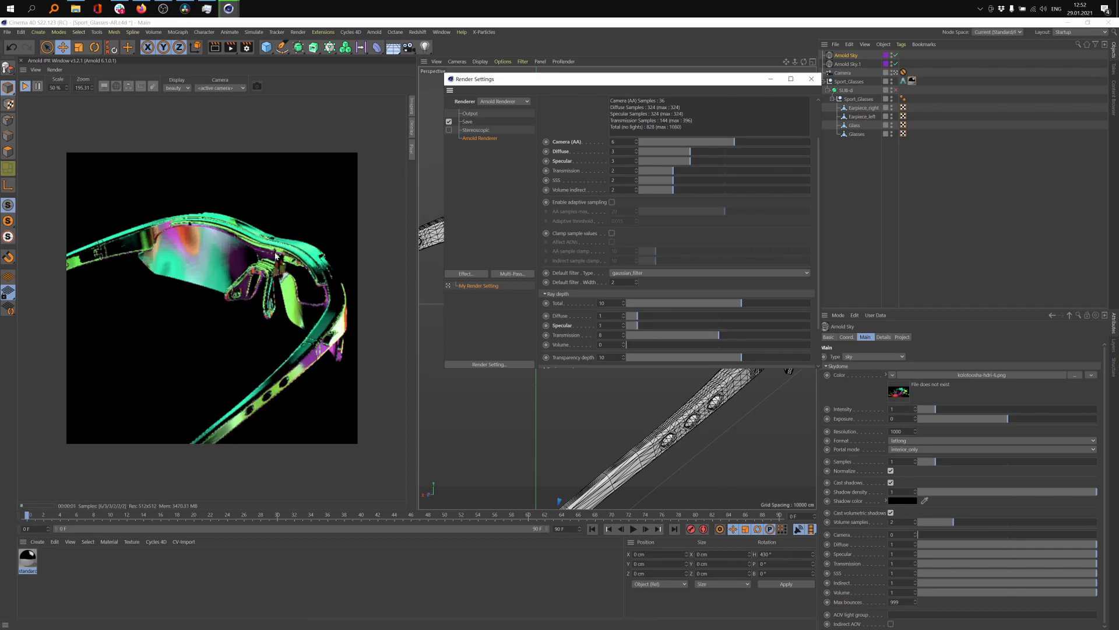
left_click_drag(641, 328, 651, 325)
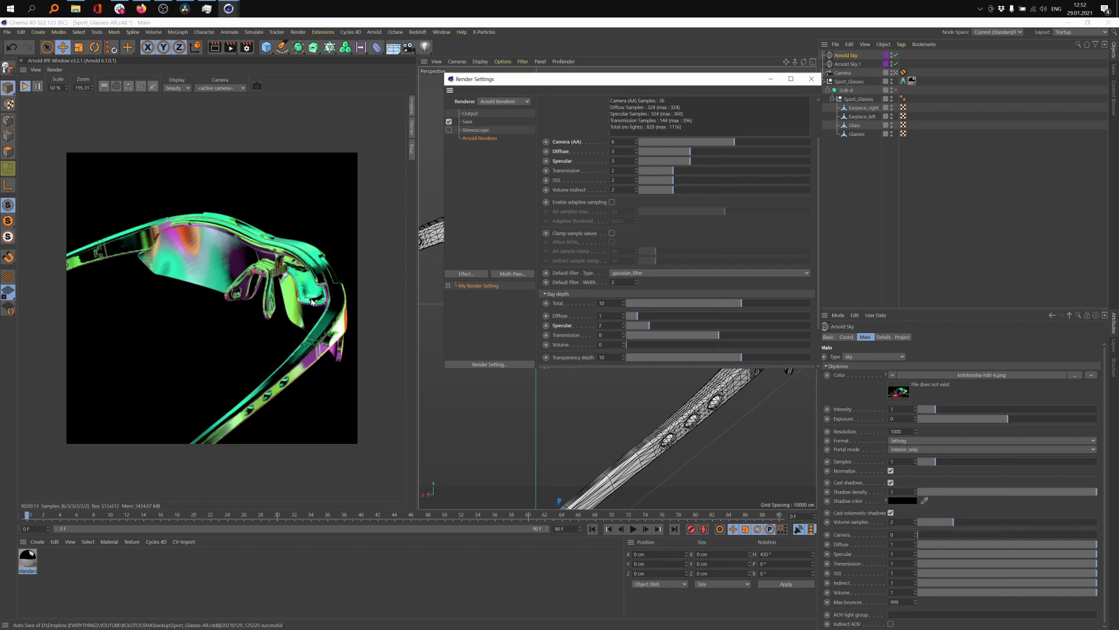
- Set the render output resolution to 2048 x 2048 pixels
left_click(468, 121)
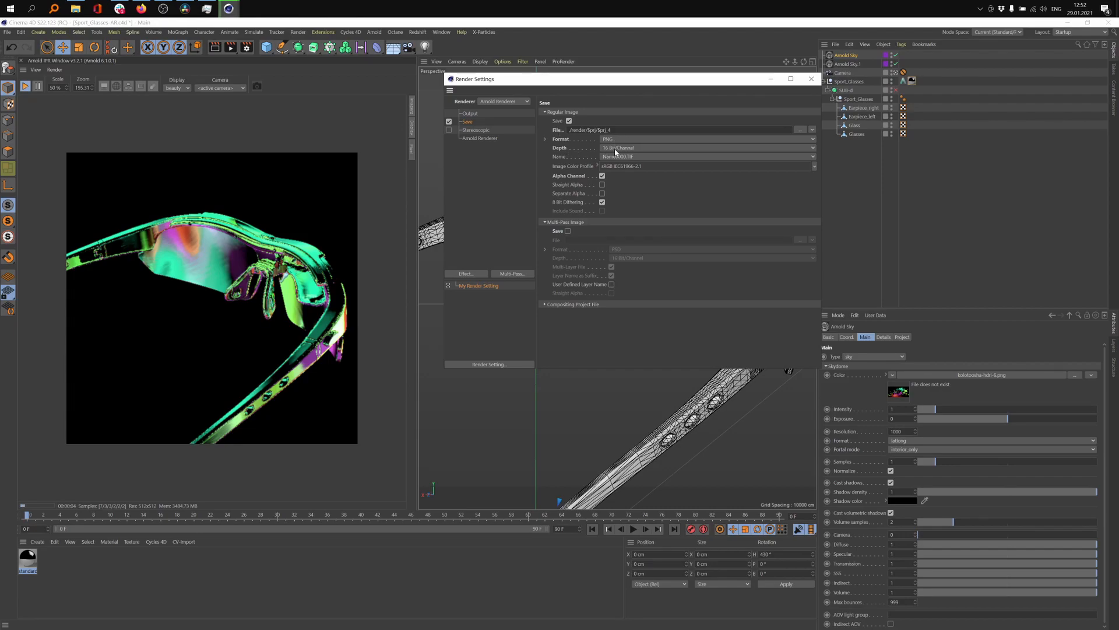
left_click(470, 116)
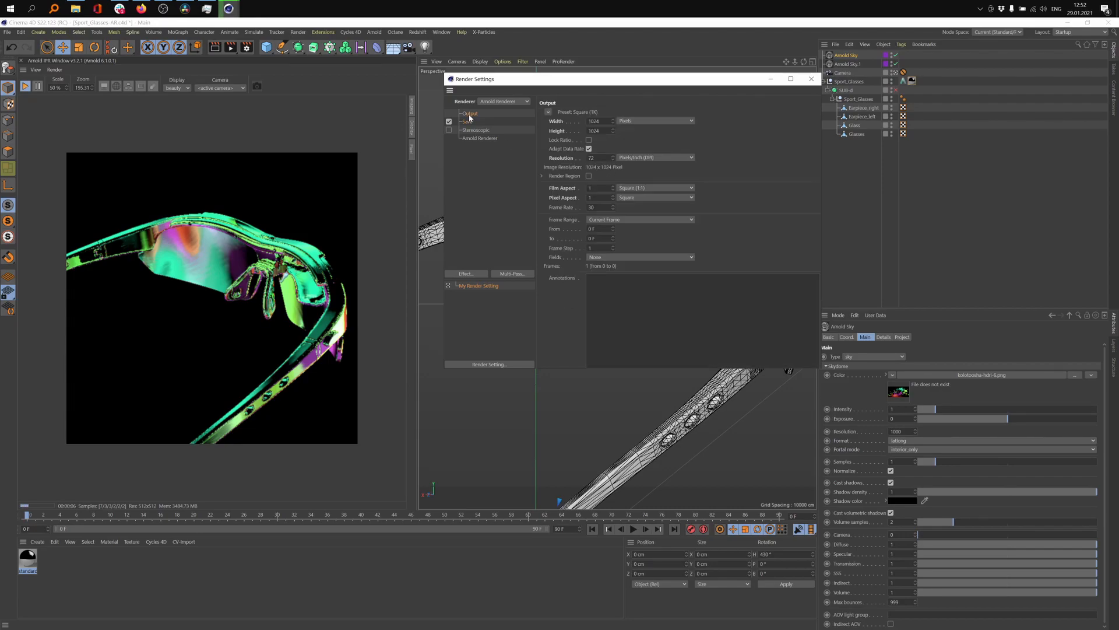
left_click_drag(601, 121, 531, 119)
type("2048")
key("Tab")
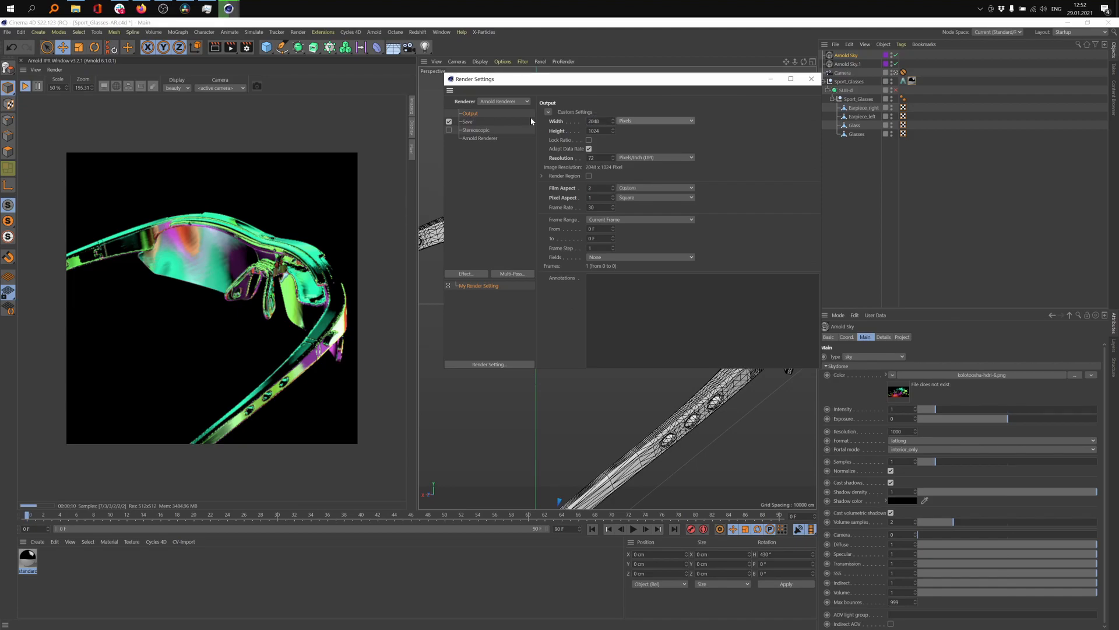
key("Tab")
type("2048")
key("Return")
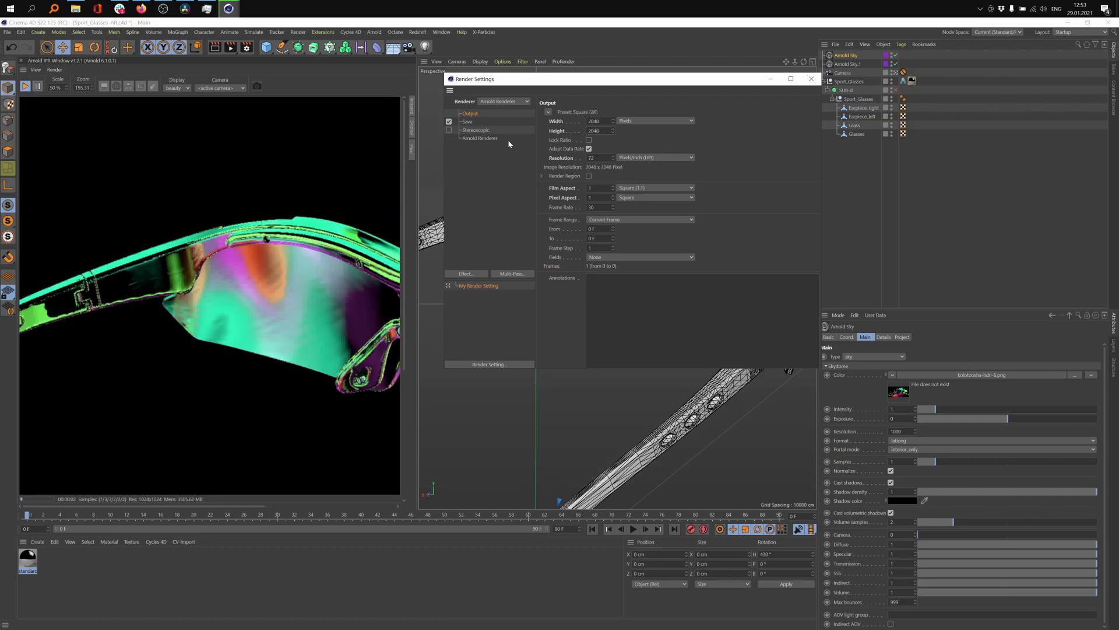
- Save the project and render the final Arnold image to the Picture Viewer
left_click(467, 122)
key("ctrl+s")
left_click(231, 48)
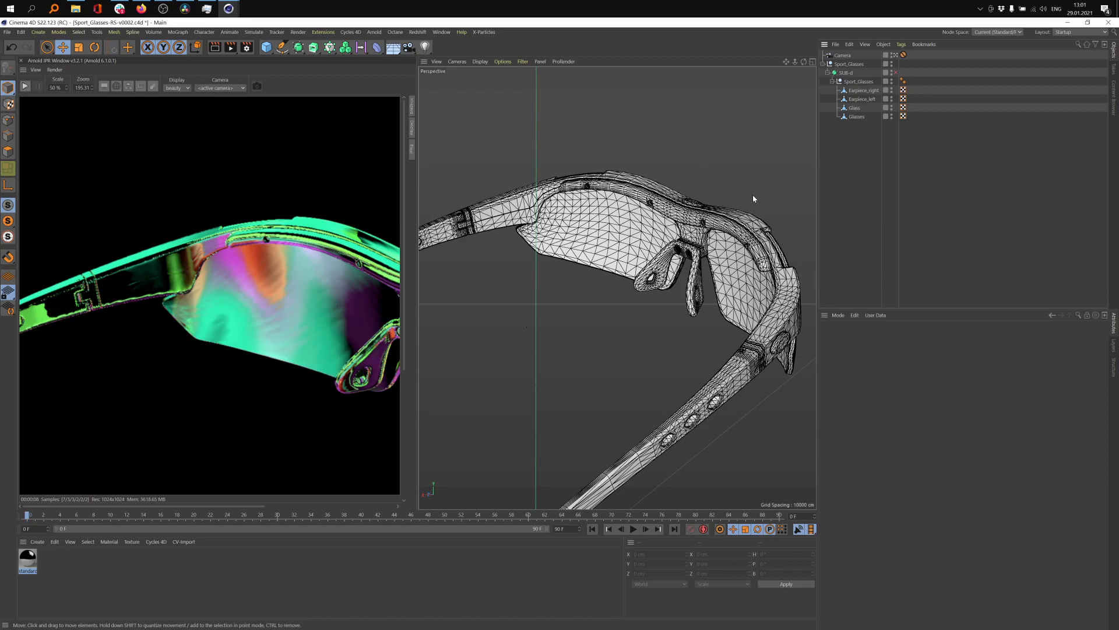
- In the Sport_Glasses-RS-v0002.c4d scene, open the Redshift RenderView and dock it together with the Arnold IPR window
left_click(851, 74)
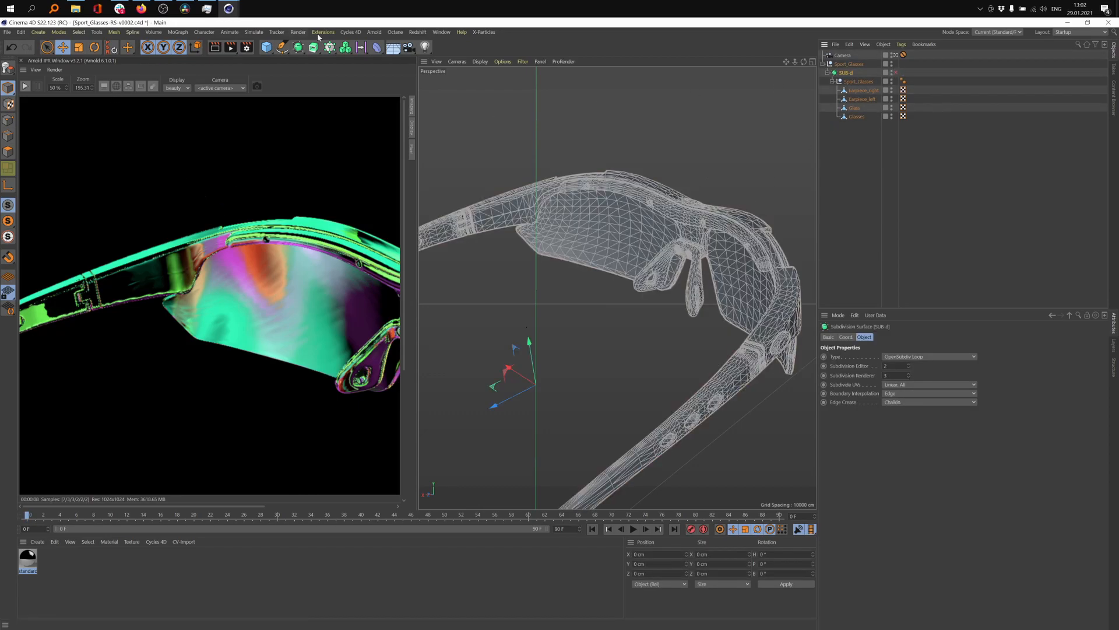
left_click(417, 32)
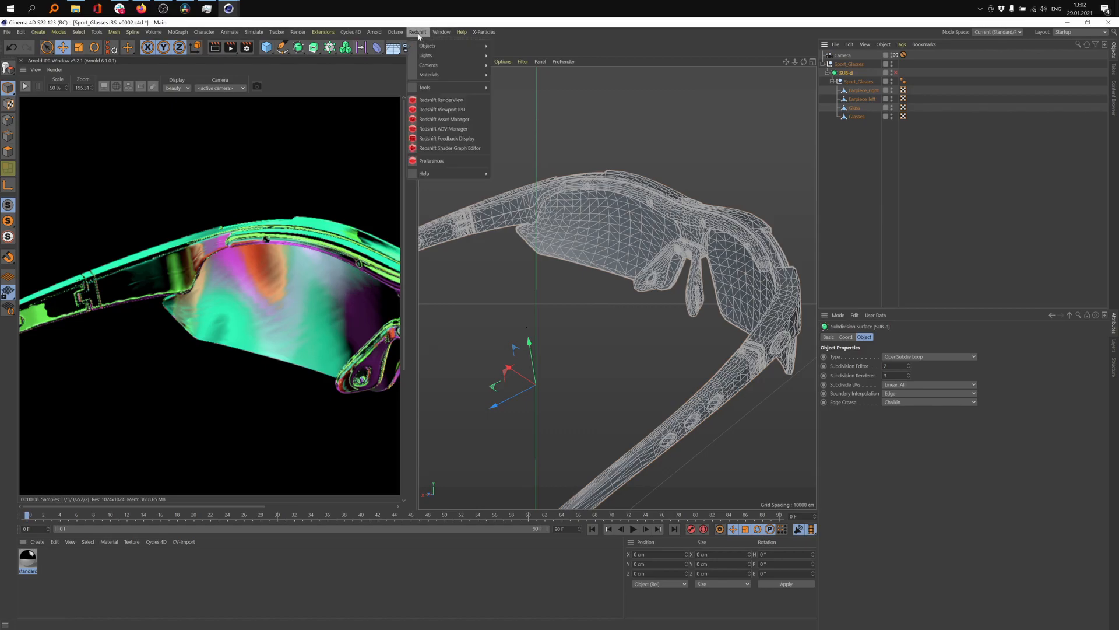
left_click(461, 100)
left_click_drag(302, 42, 25, 75)
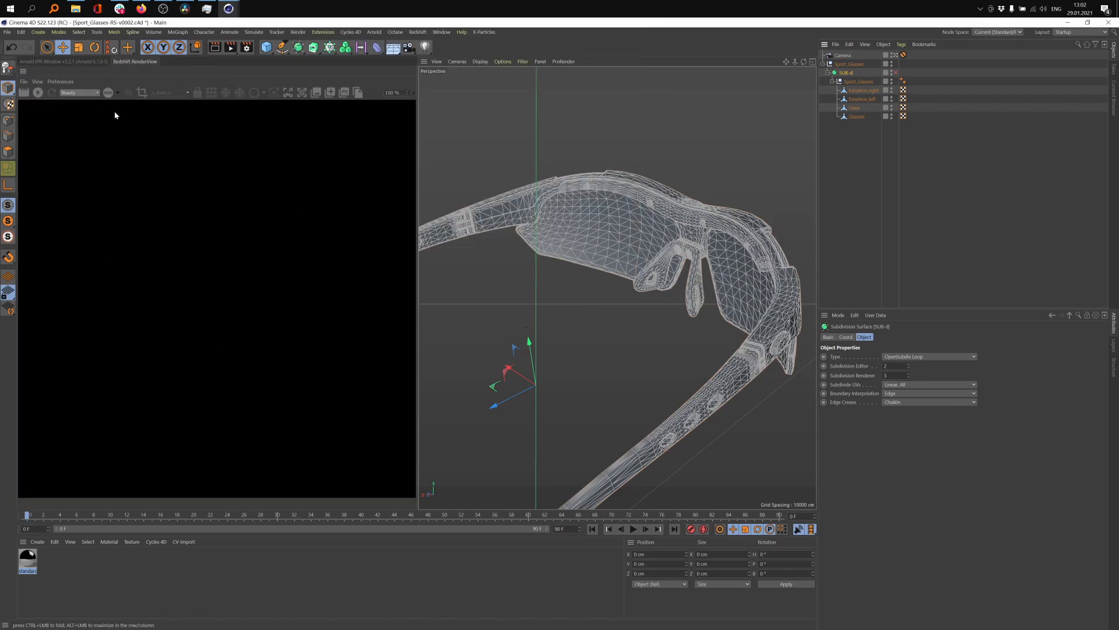
- Delete the old standard_surface material, create a new Redshift material and assign it to the topmost Sport_Glasses null
left_click(28, 565)
key("Delete")
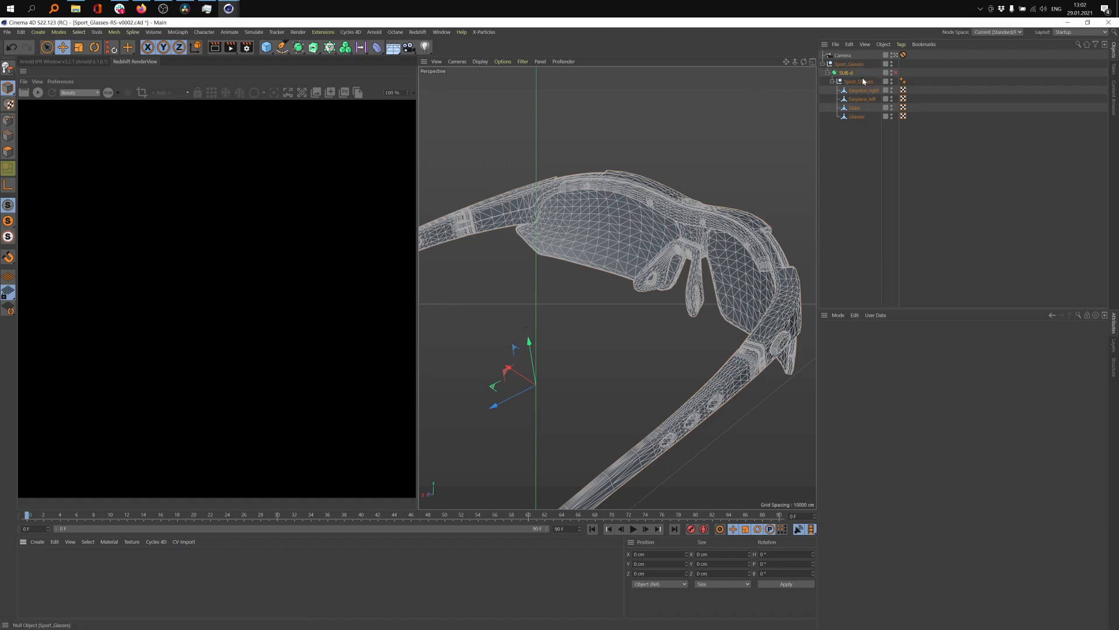
left_click(38, 541)
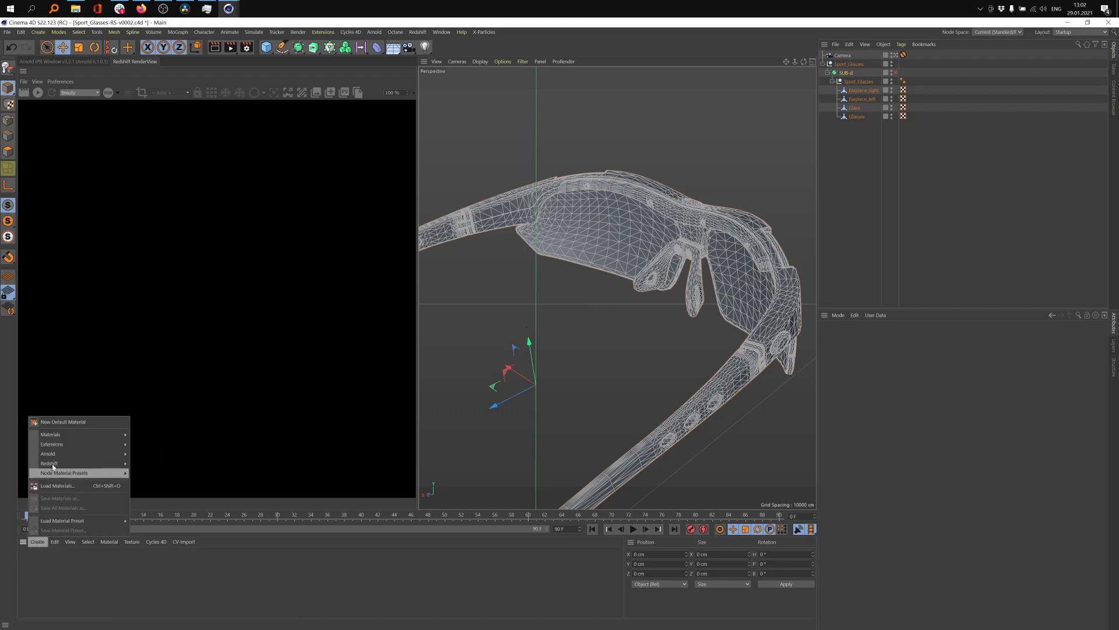
mouse_move(74, 436)
mouse_move(70, 463)
left_click(174, 463)
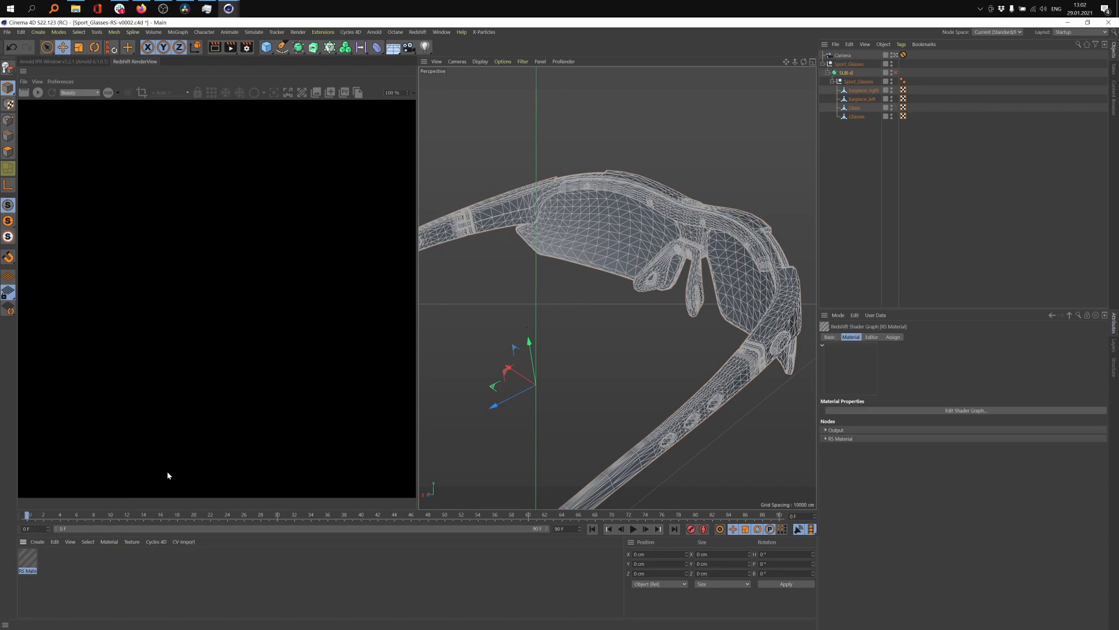
left_click_drag(27, 566, 858, 66)
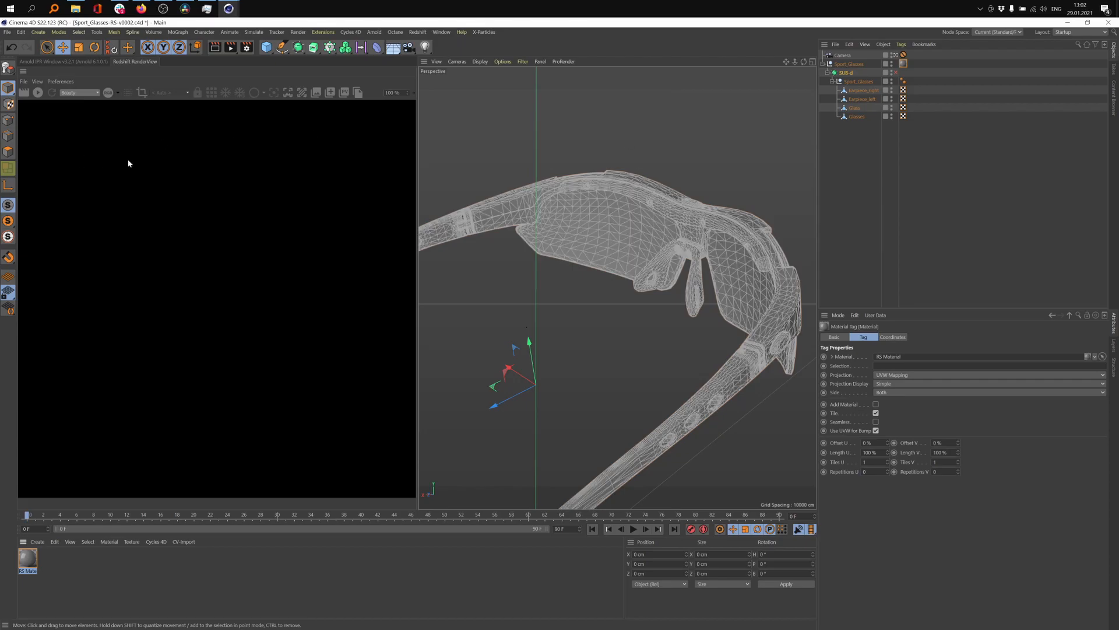
- Add a Redshift Dome Light to the scene and start the interactive Redshift preview
left_click(418, 33)
mouse_move(453, 58)
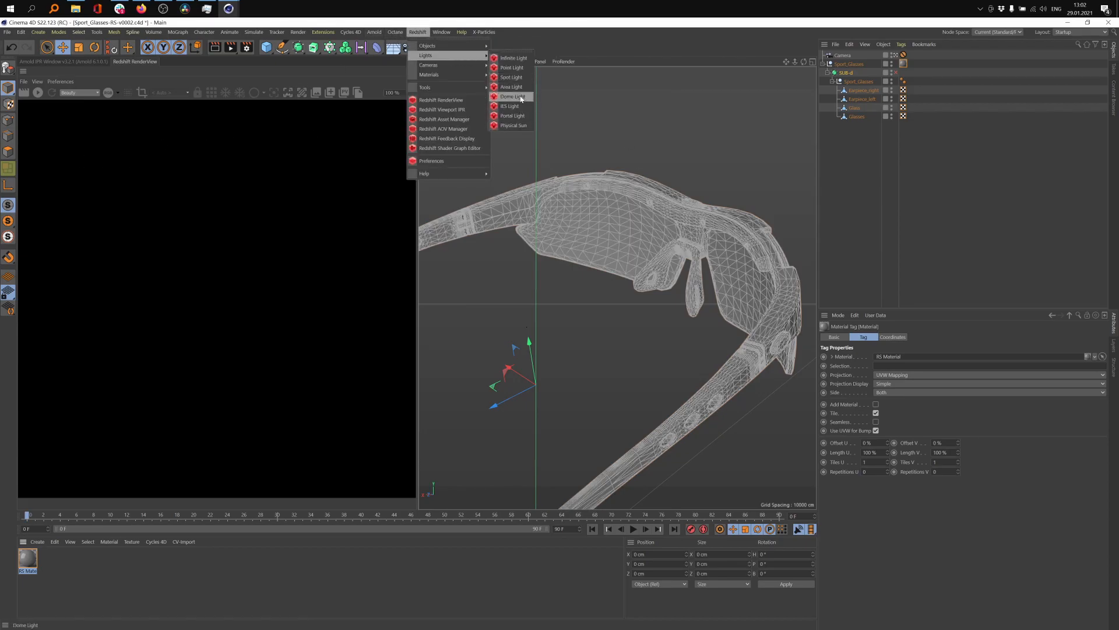
left_click(513, 96)
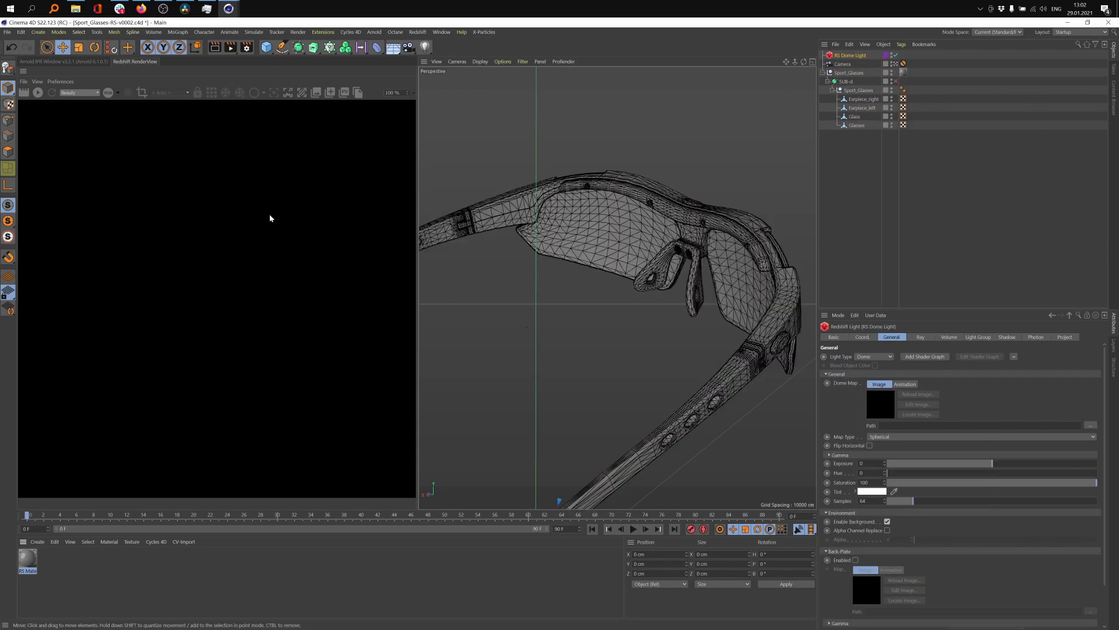
left_click(37, 92)
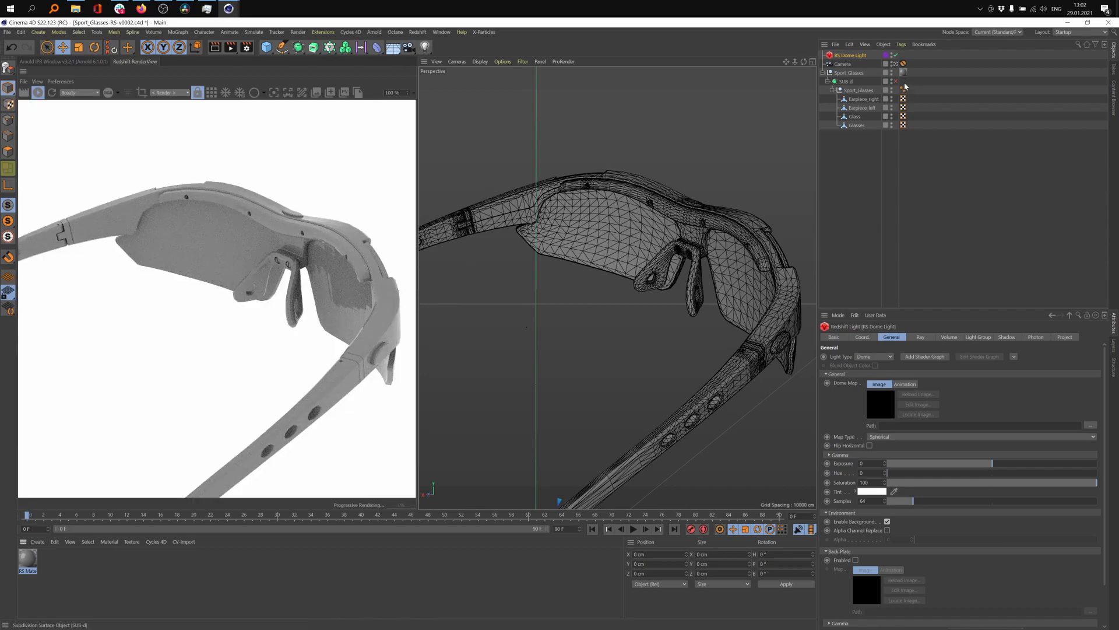
- Add a Redshift Object tag to the topmost Sport_Glasses null and enable its geometry override with tessellation
right_click(856, 74)
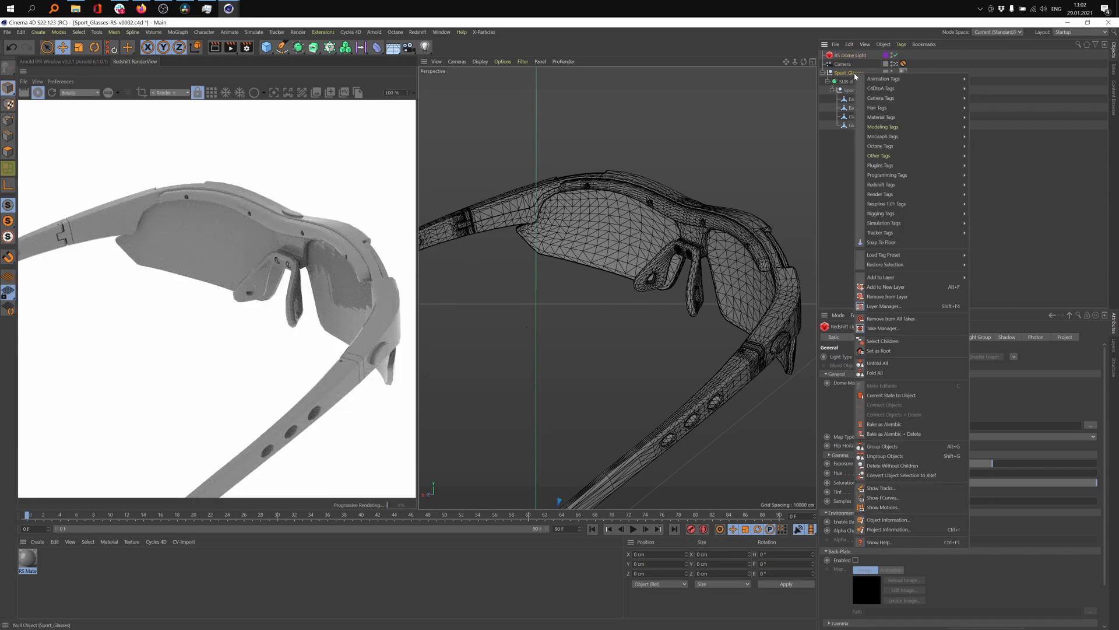
mouse_move(950, 185)
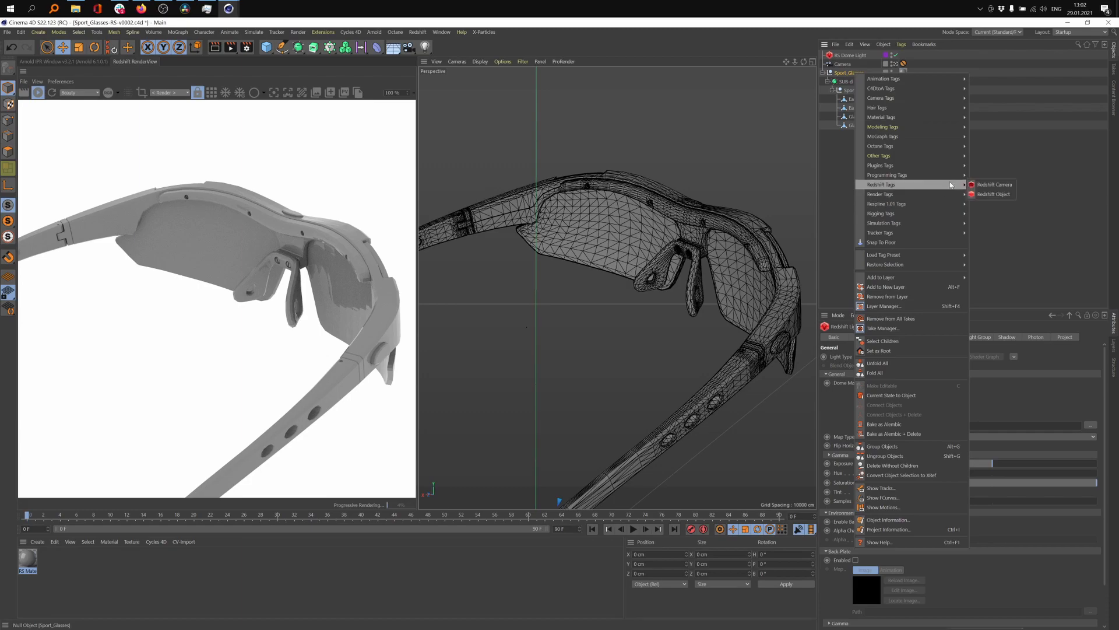
left_click(981, 194)
left_click(894, 338)
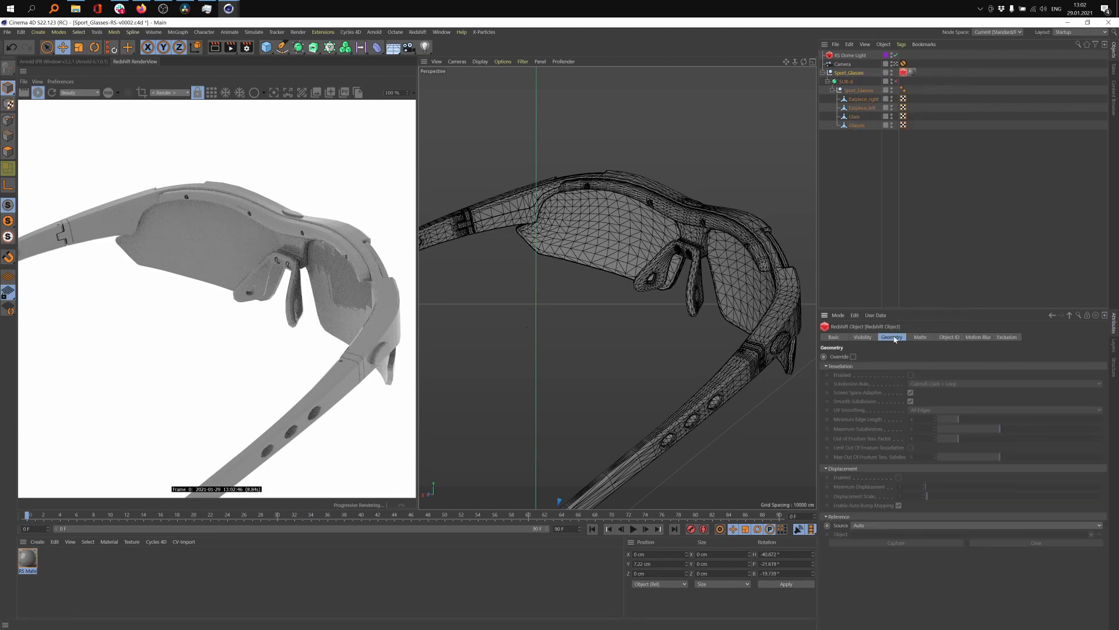
left_click(855, 356)
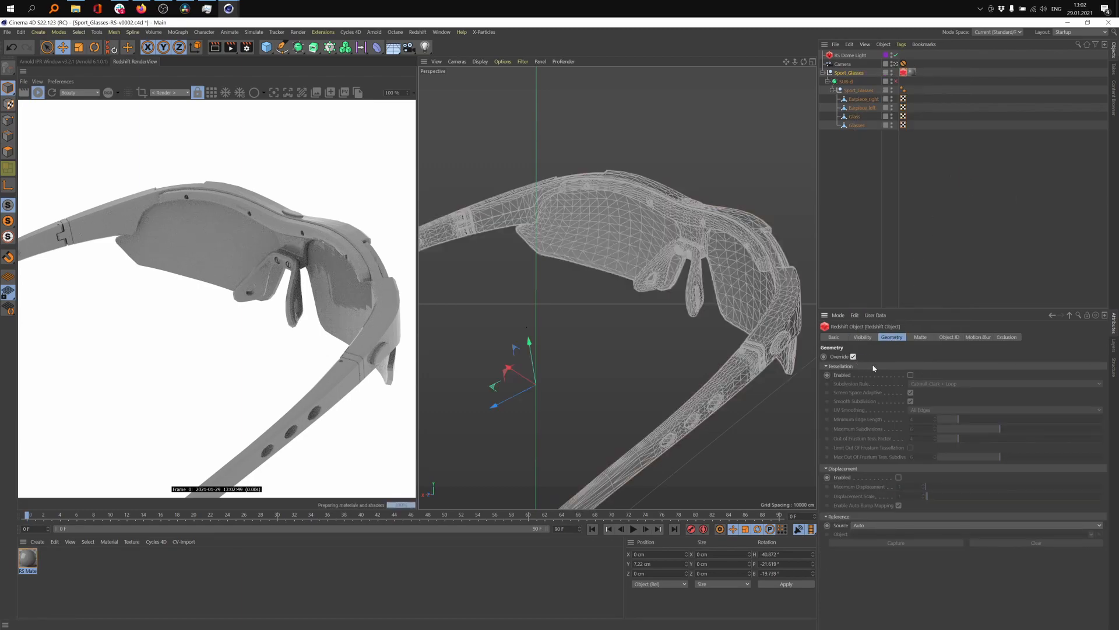
left_click(911, 376)
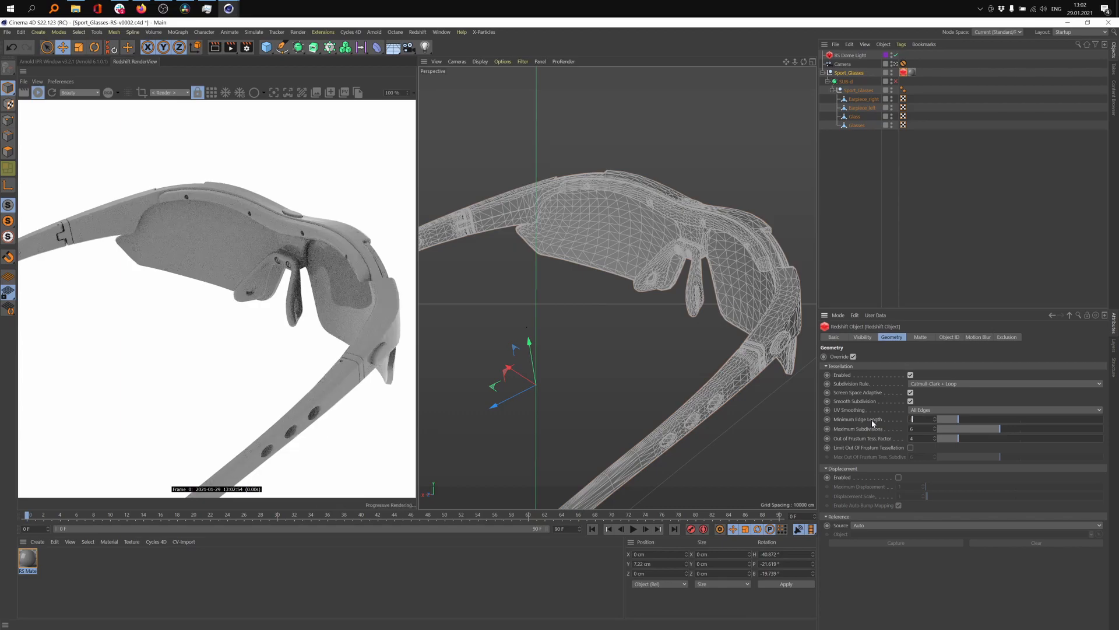
- Set the tessellation's minimum edge length to 2 and maximum subdivisions to 3 on the Redshift Object tag
type("3")
key("Return")
type("2")
key("Tab")
type("3")
key("Return")
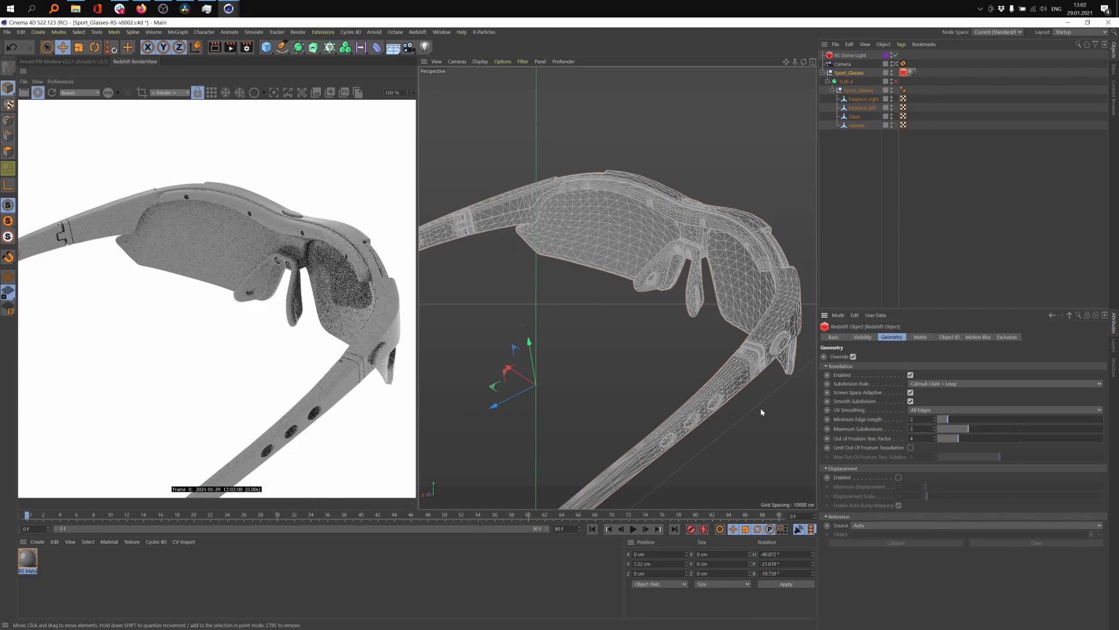
left_click(944, 142)
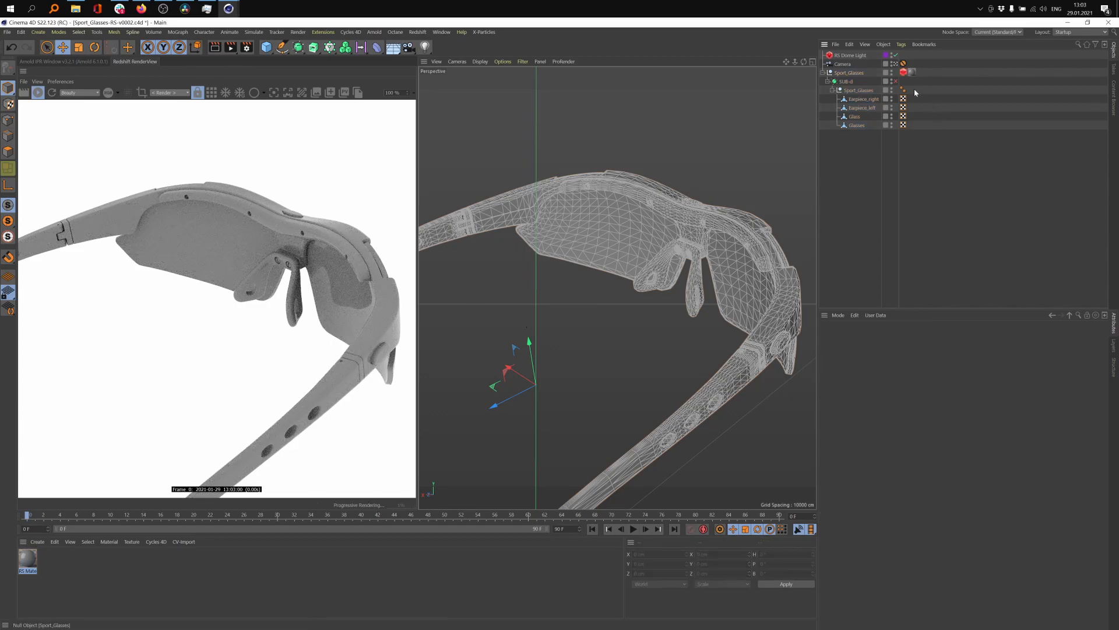
- Open the RS Material's shader graph in an enlarged window and set the reflection Fresnel type to Metalness
double_click(28, 558)
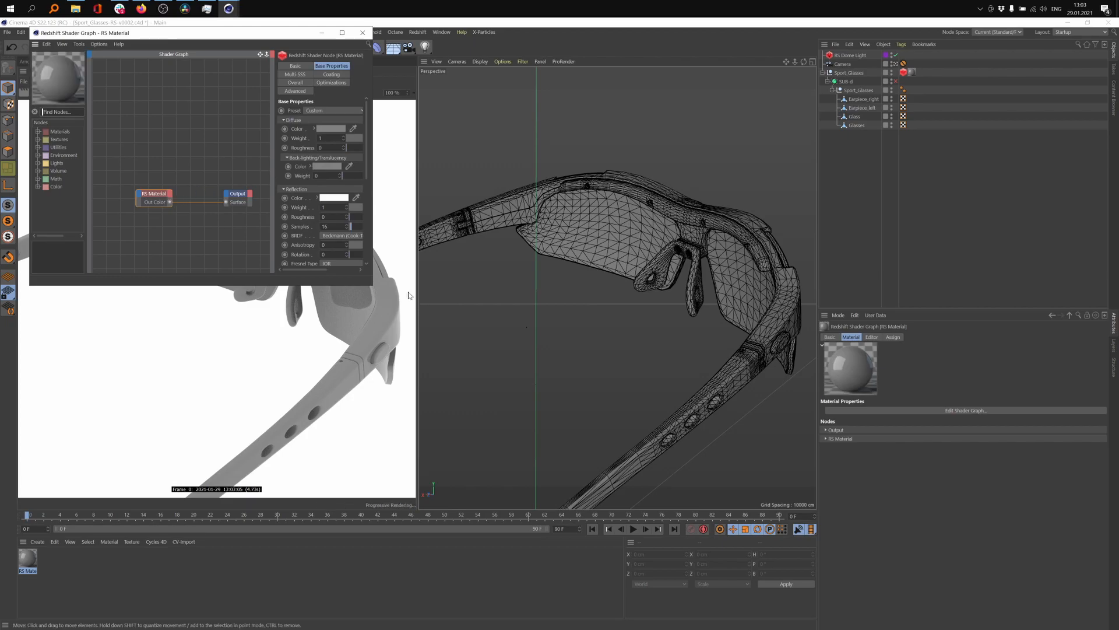
left_click_drag(373, 286, 663, 404)
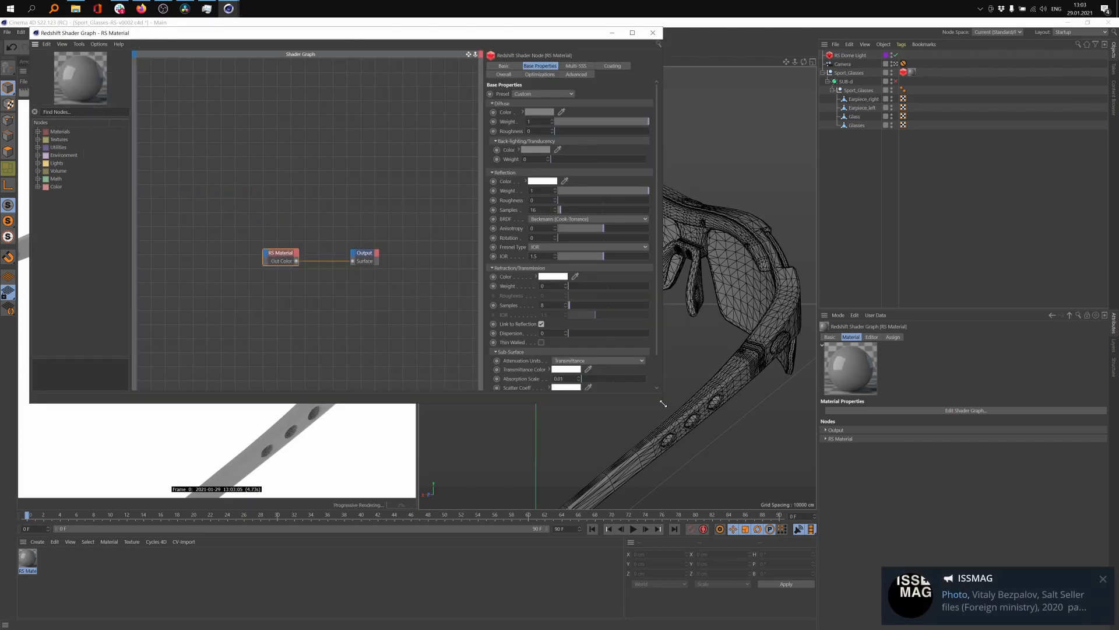
left_click(1103, 579)
left_click_drag(490, 37, 829, 141)
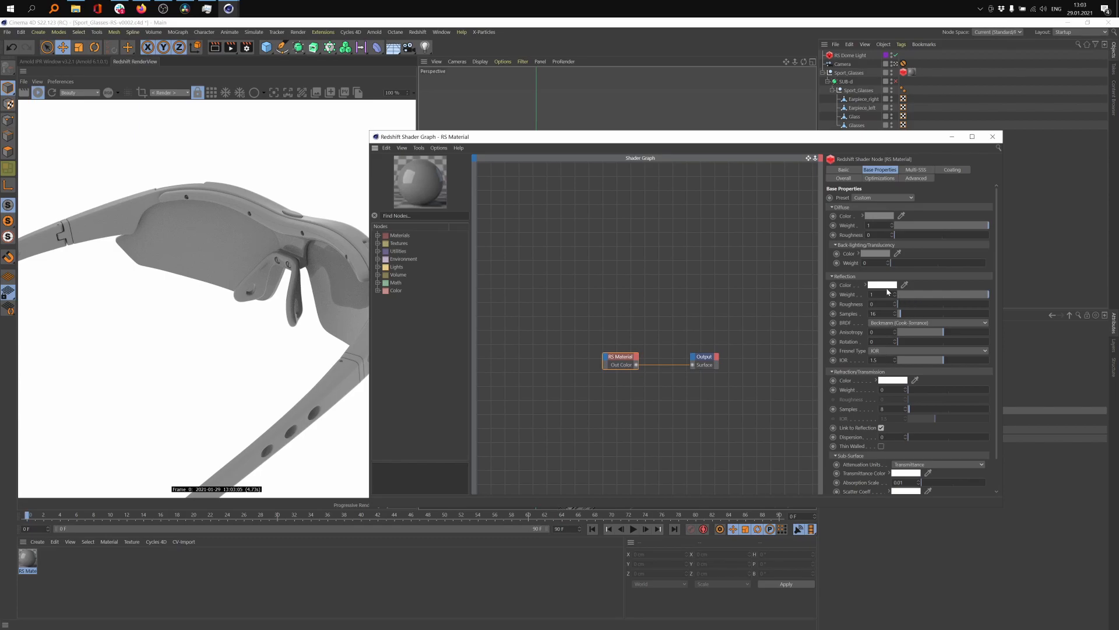
left_click(879, 351)
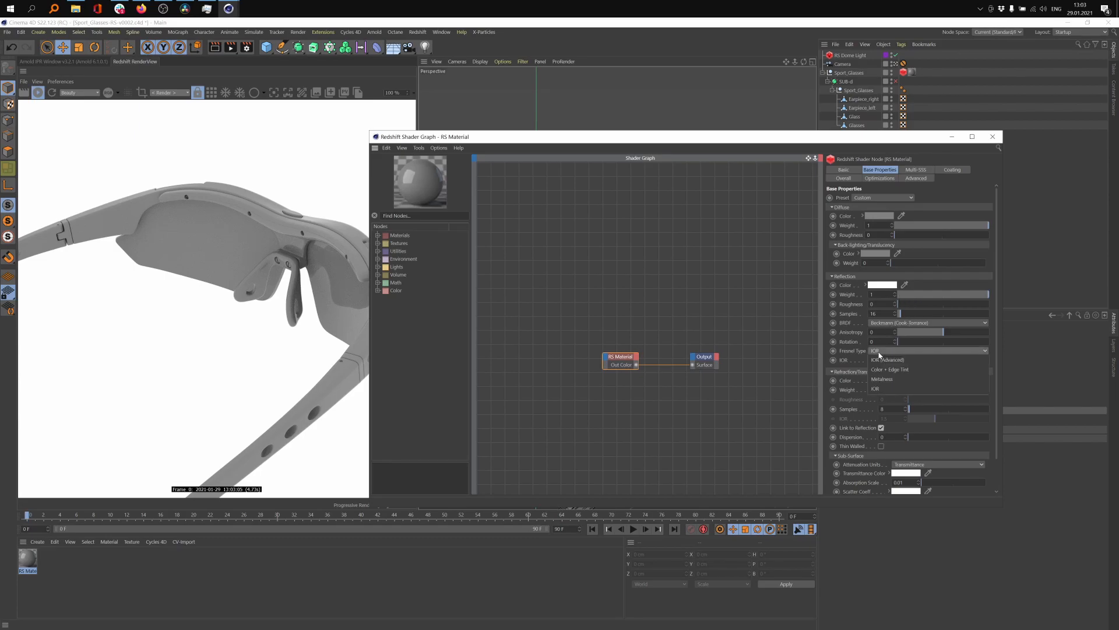
left_click(882, 379)
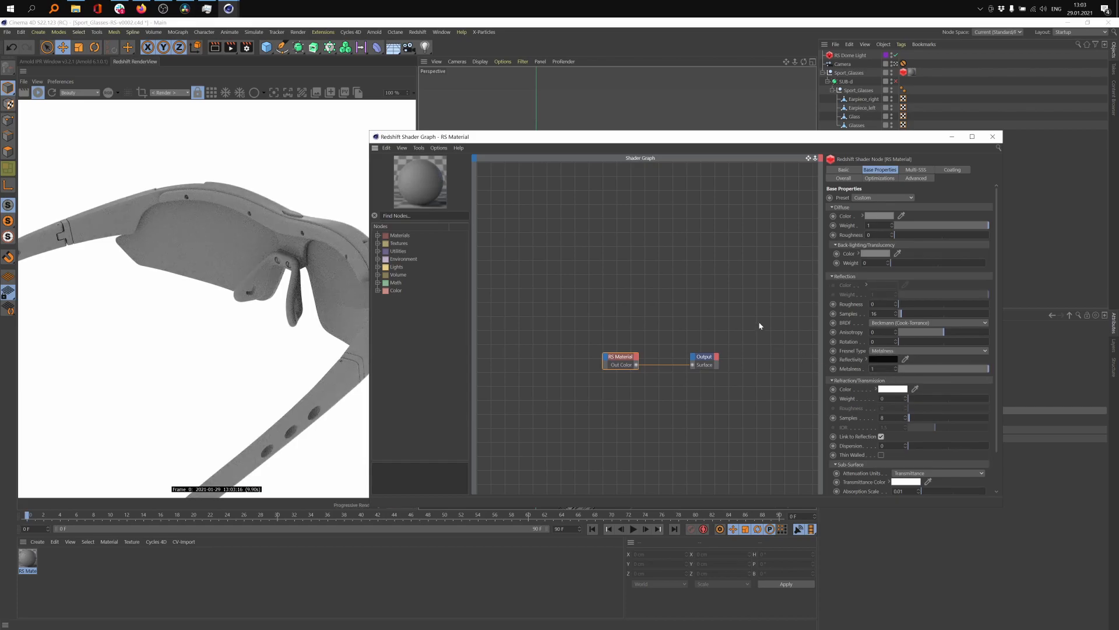
- Set the RS Material's diffuse colour to white and close its shader graph
left_click(730, 338)
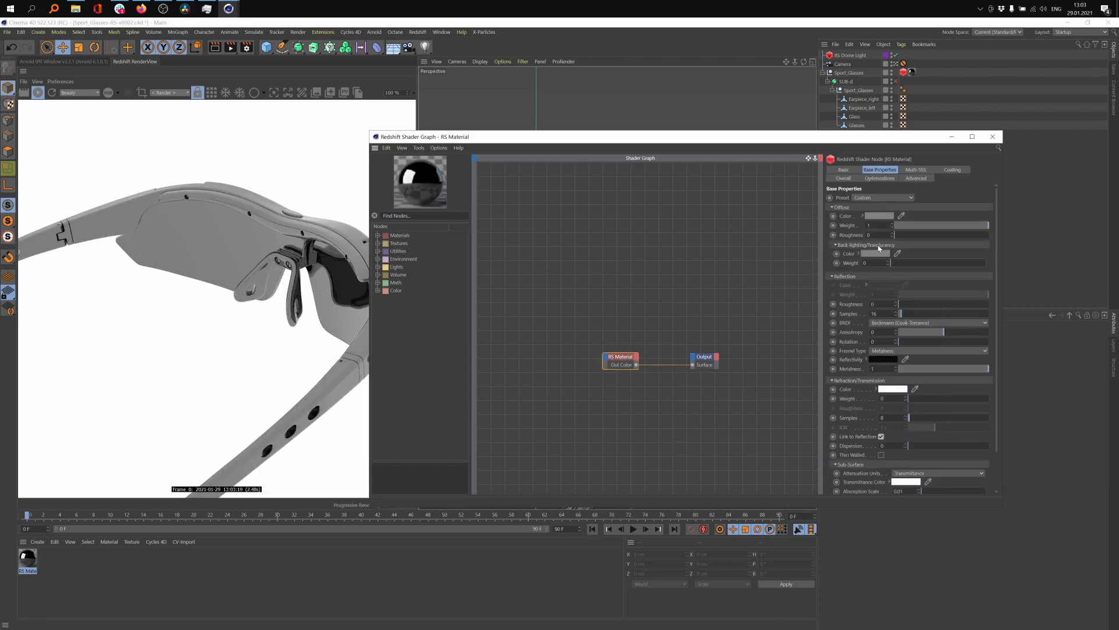
left_click(882, 219)
left_click(962, 236)
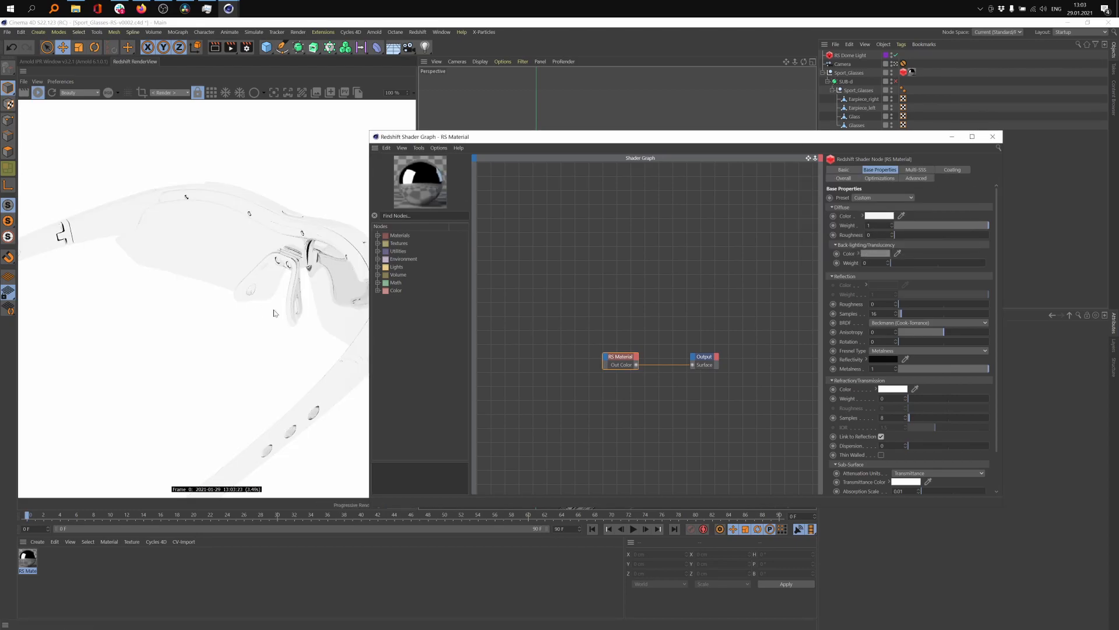
left_click(993, 137)
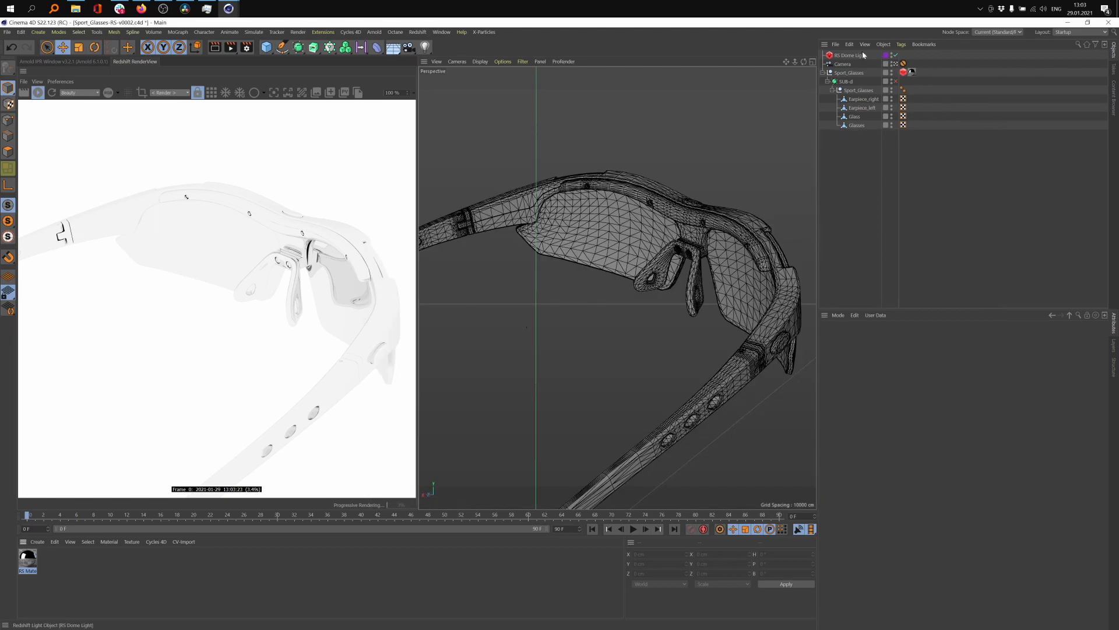
- Load the kolotoosha-hdri-6 image as the dome map of the RS Dome Light
left_click(850, 56)
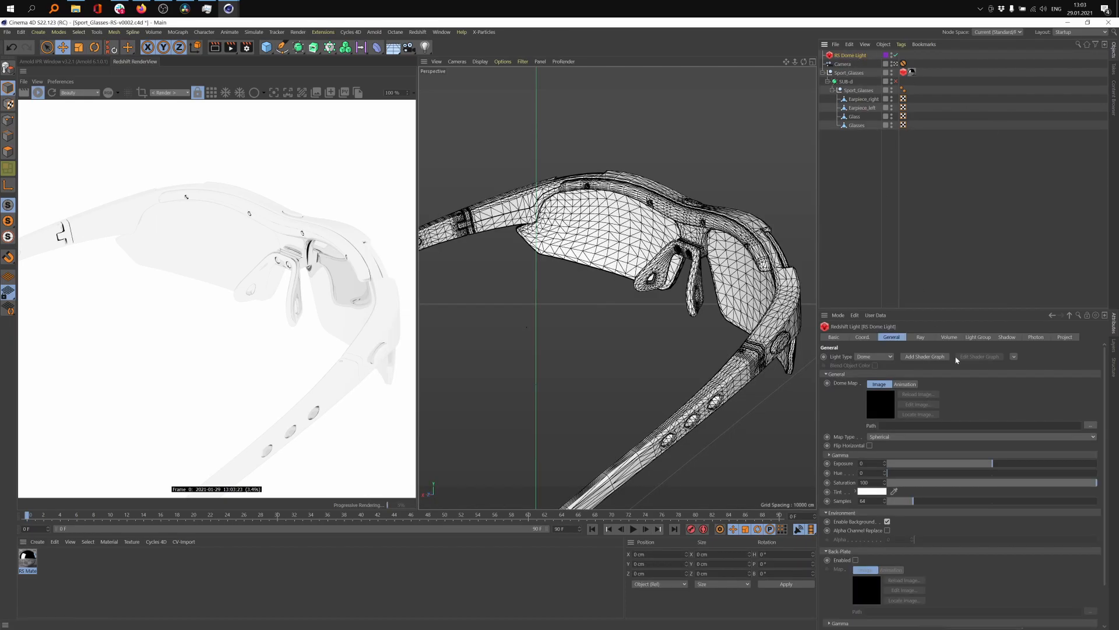
left_click(1090, 426)
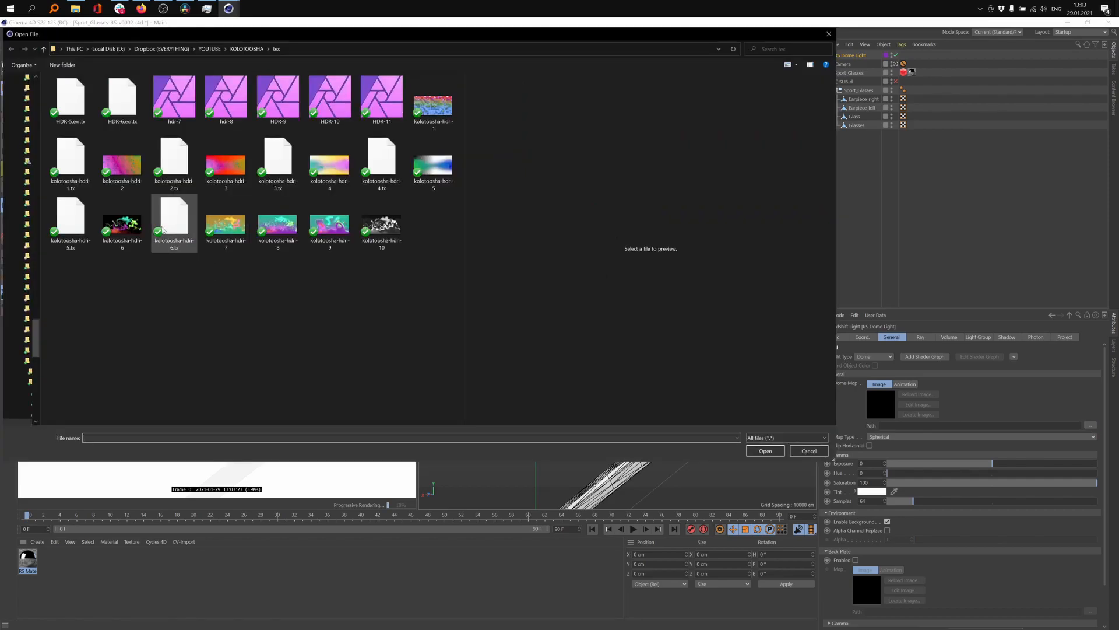
left_click(122, 225)
left_click(231, 228)
left_click(269, 226)
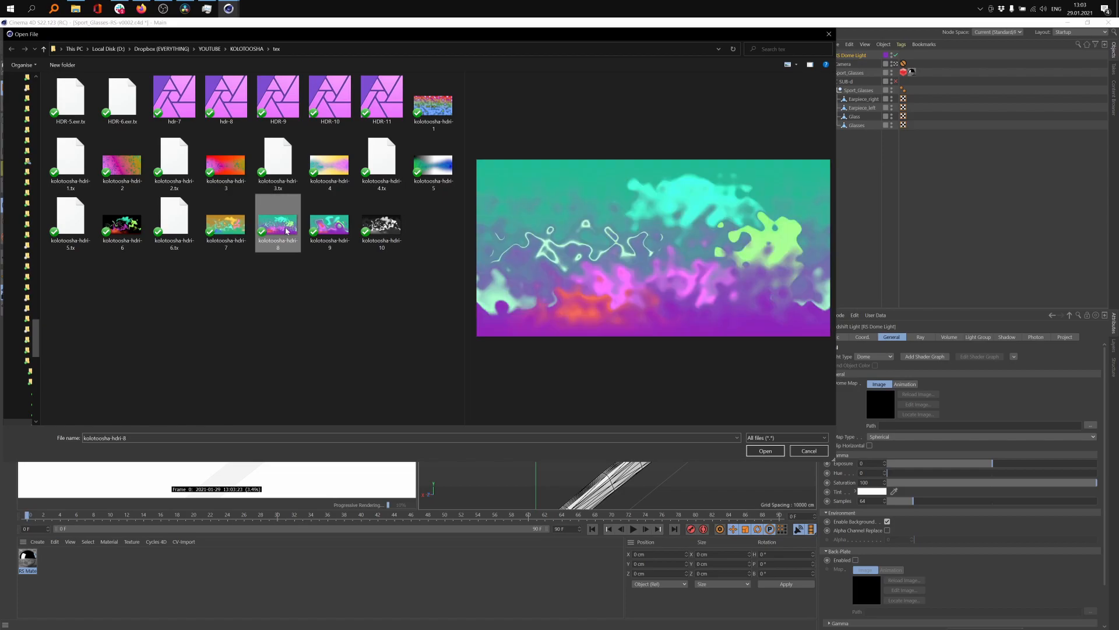
left_click(121, 225)
left_click(765, 452)
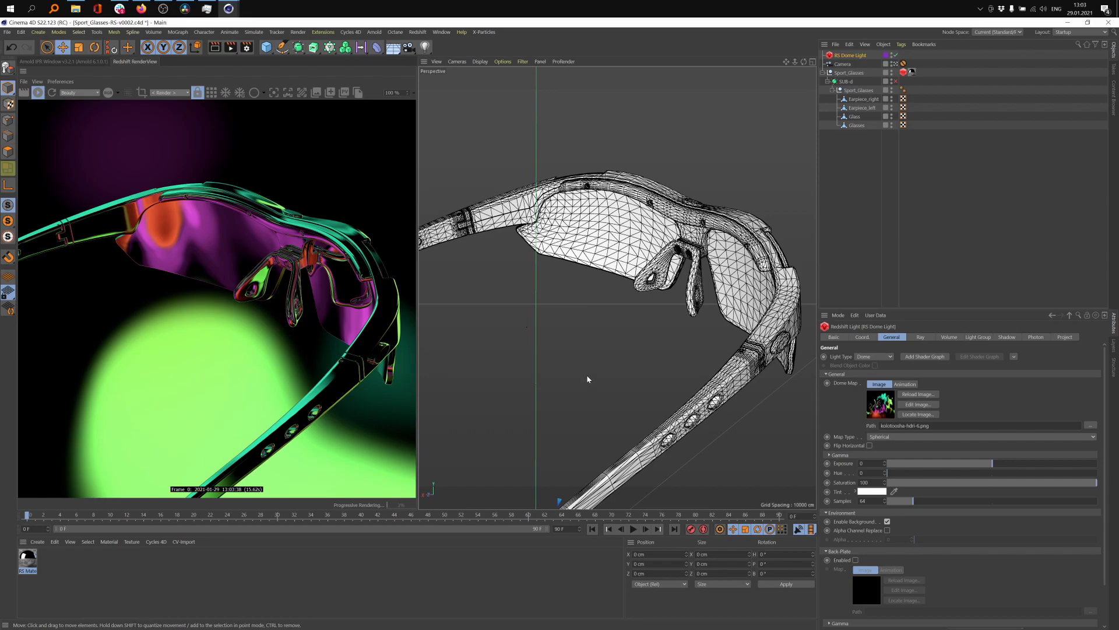
- Duplicate the RS Dome Light and rotate the copy to a heading of 647° and a pitch of 90°
left_click_drag(856, 59, 861, 67, "ctrl")
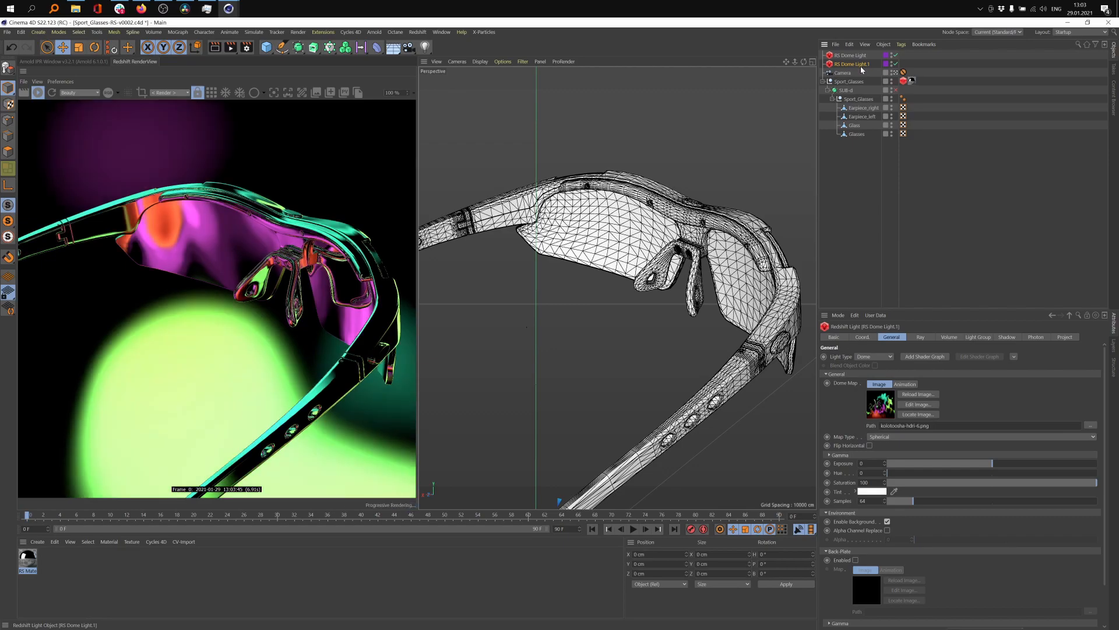
left_click(862, 337)
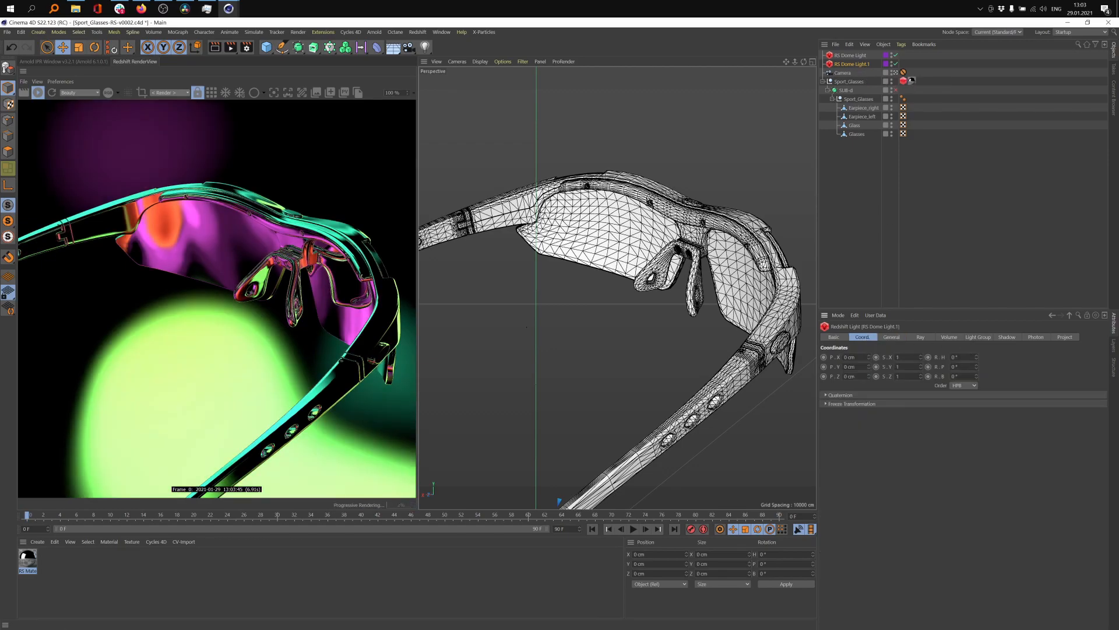
left_click_drag(976, 356, 976, 268)
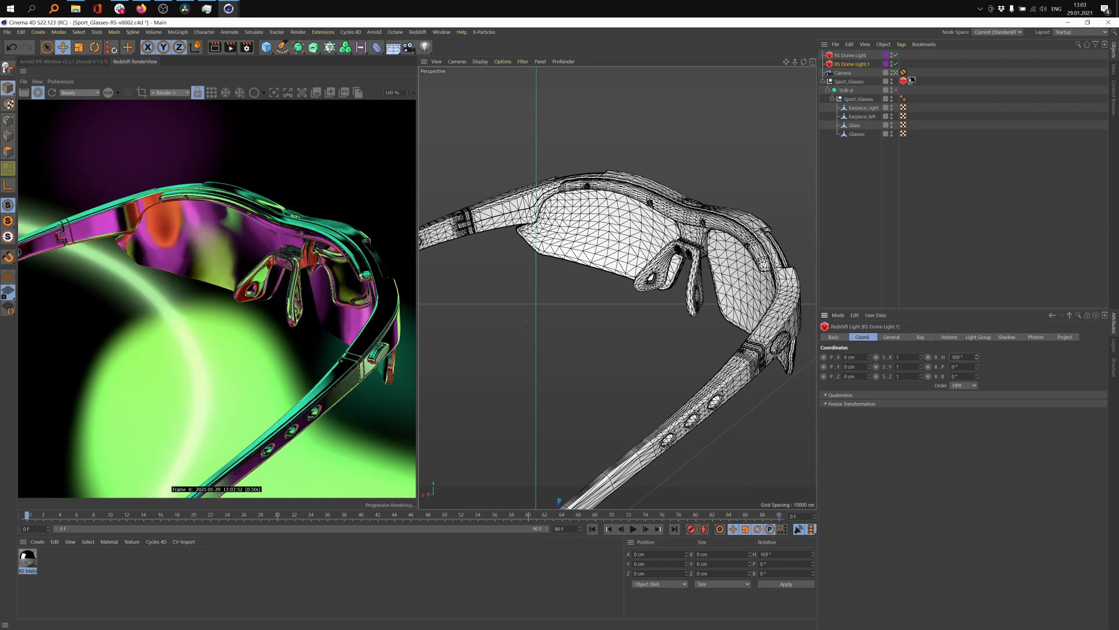
left_click(956, 366)
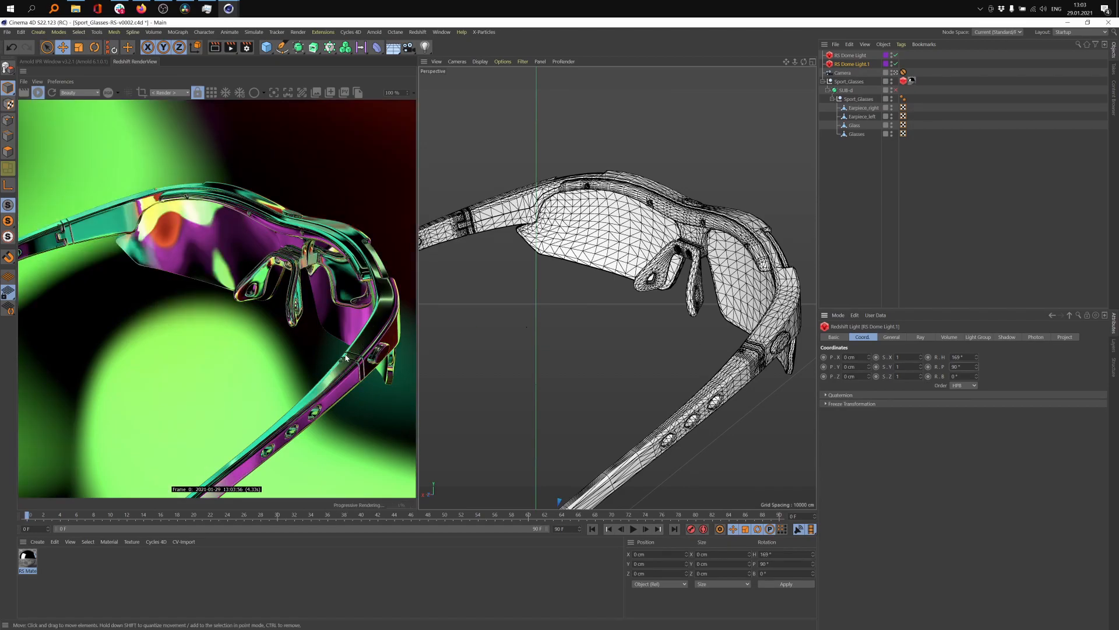
mouse_move(976, 357)
left_mouse_down()
mouse_move(1026, 357)
mouse_move(976, 345)
mouse_move(976, 300)
mouse_move(979, 360)
left_mouse_up()
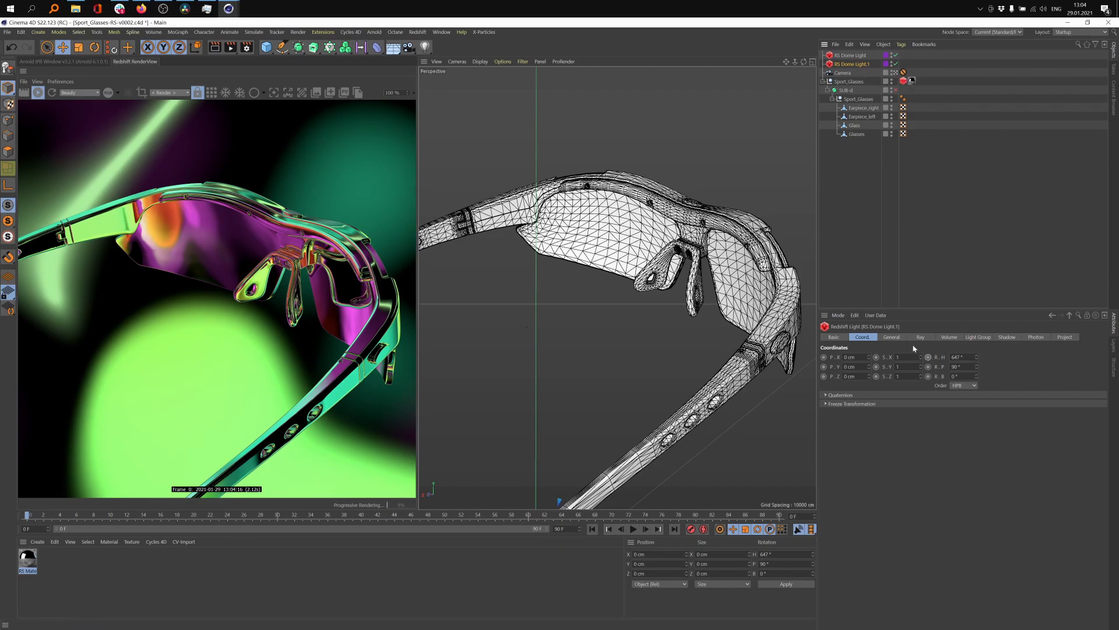
- Enable the back-plate without an image on both RS Dome Lights to hide the HDRI background
left_click(892, 337)
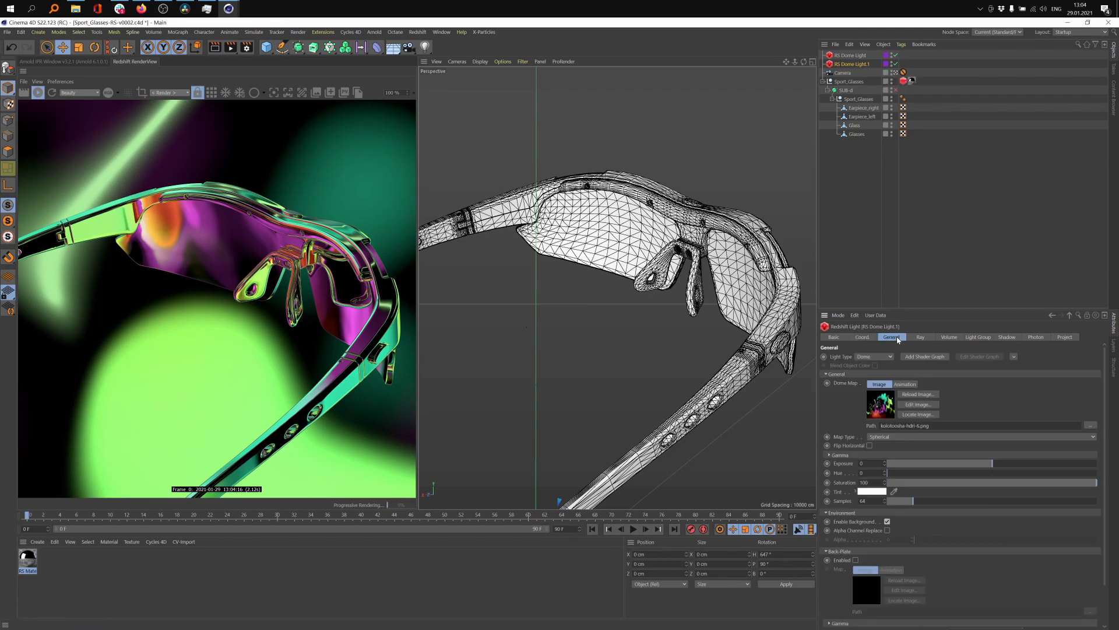
left_click(855, 560)
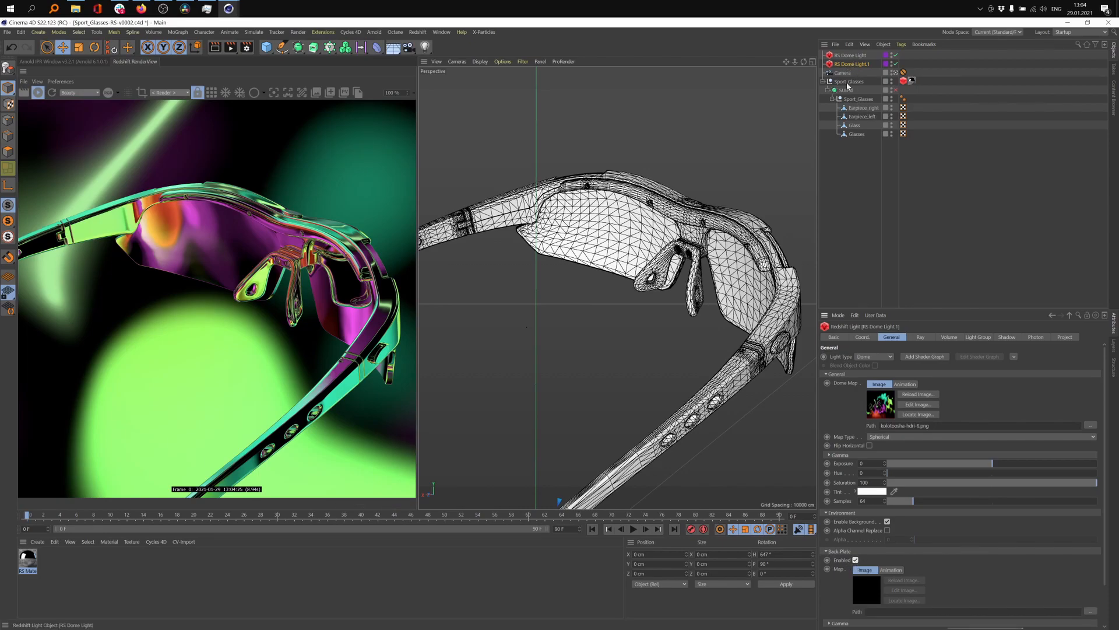
left_click(859, 56)
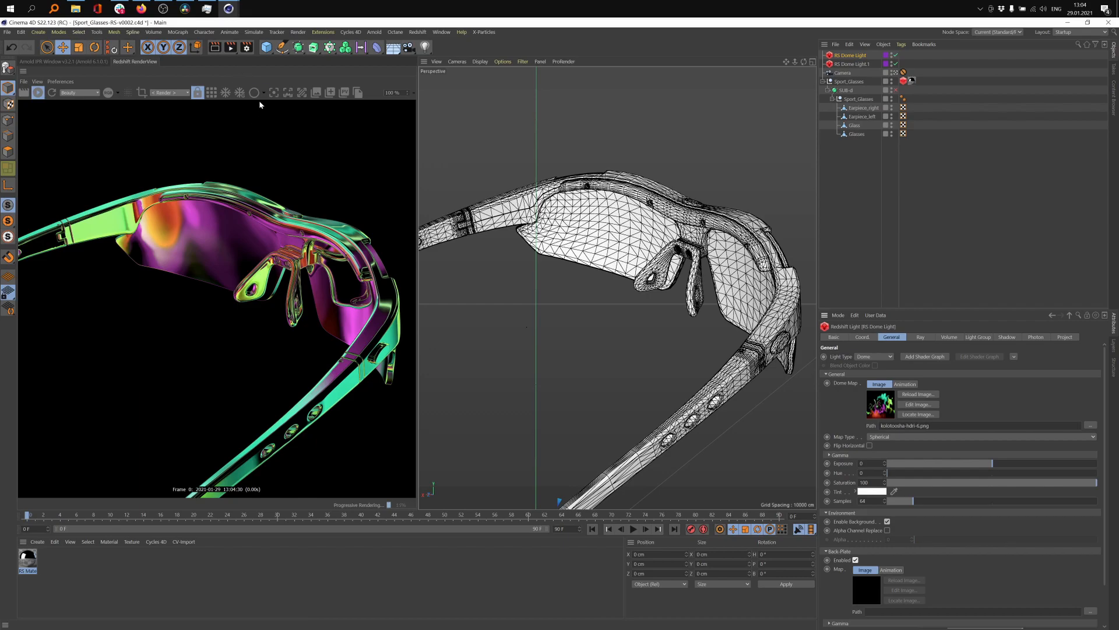
- Set the renderer to Redshift in the project's render settings
left_click(249, 54)
left_click_drag(303, 43, 531, 102)
left_click(533, 125)
left_click(534, 162)
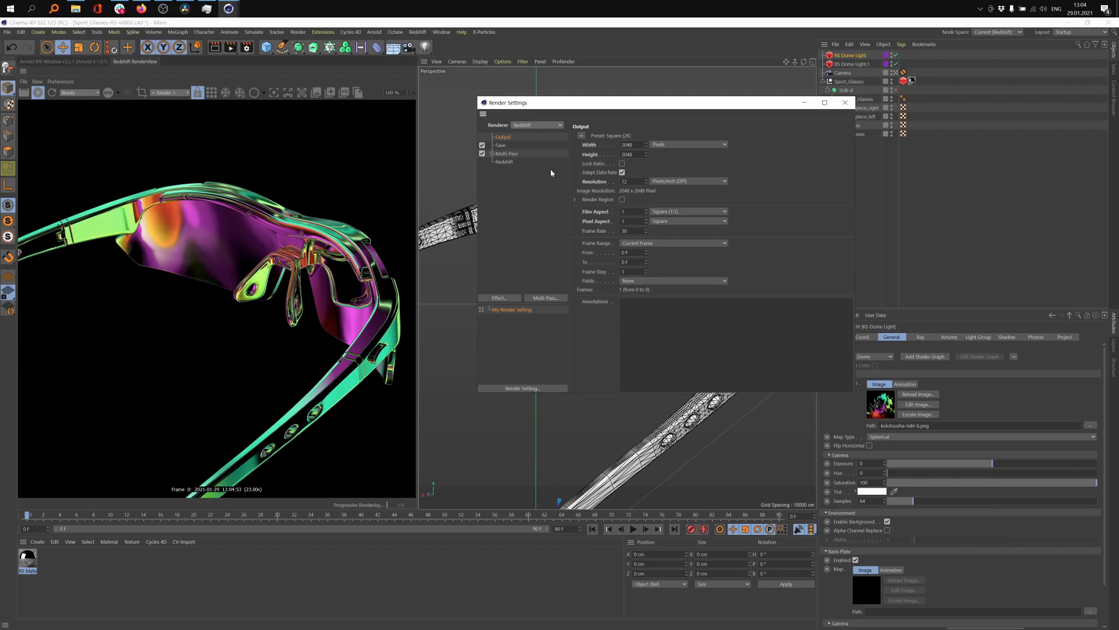
- Set Redshift's unified sampling minimum to 16 and raise the maximum samples
left_click(500, 145)
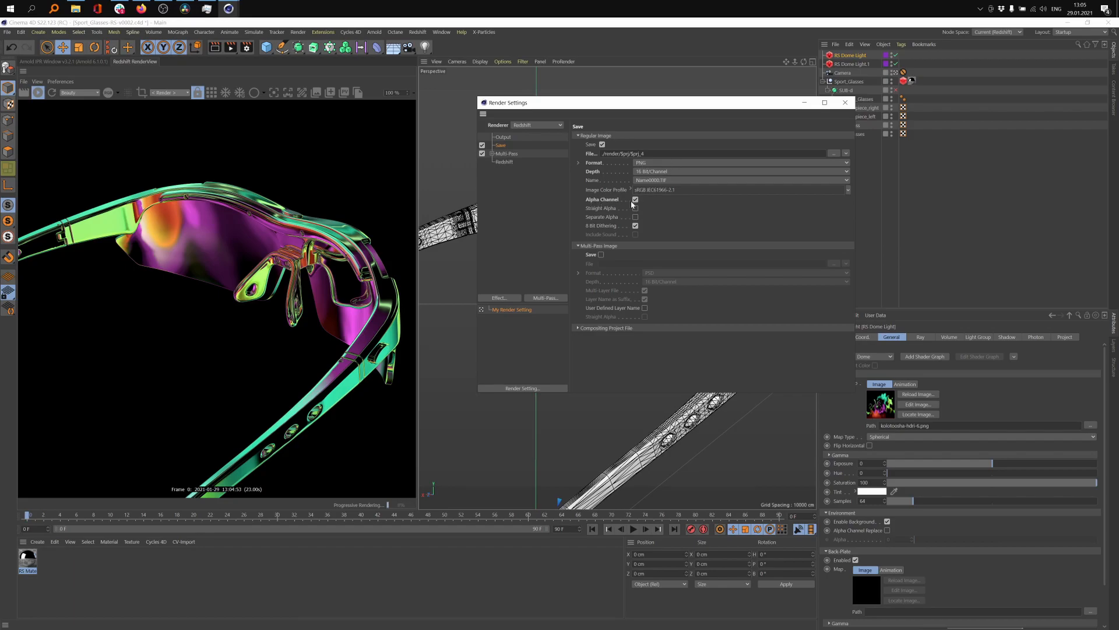
left_click(505, 162)
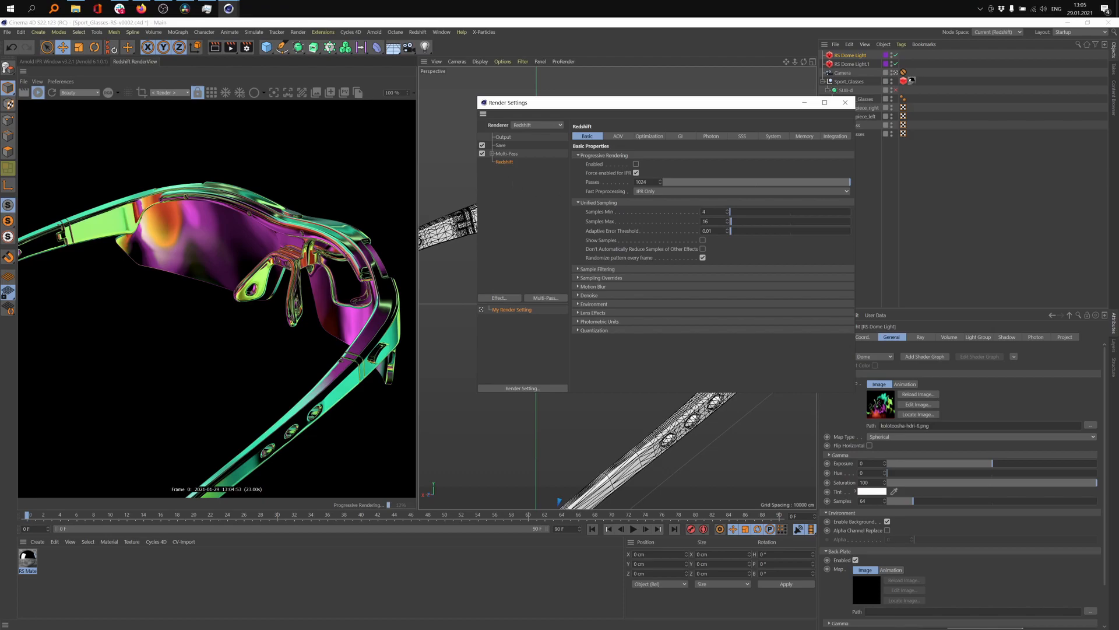
type("16")
key("Tab")
type("2")
type("1")
type("8")
key("Return")
- Change the regular image's save file suffix to 10 and render the project to the Picture Viewer
left_click(502, 145)
type("10")
key("Return")
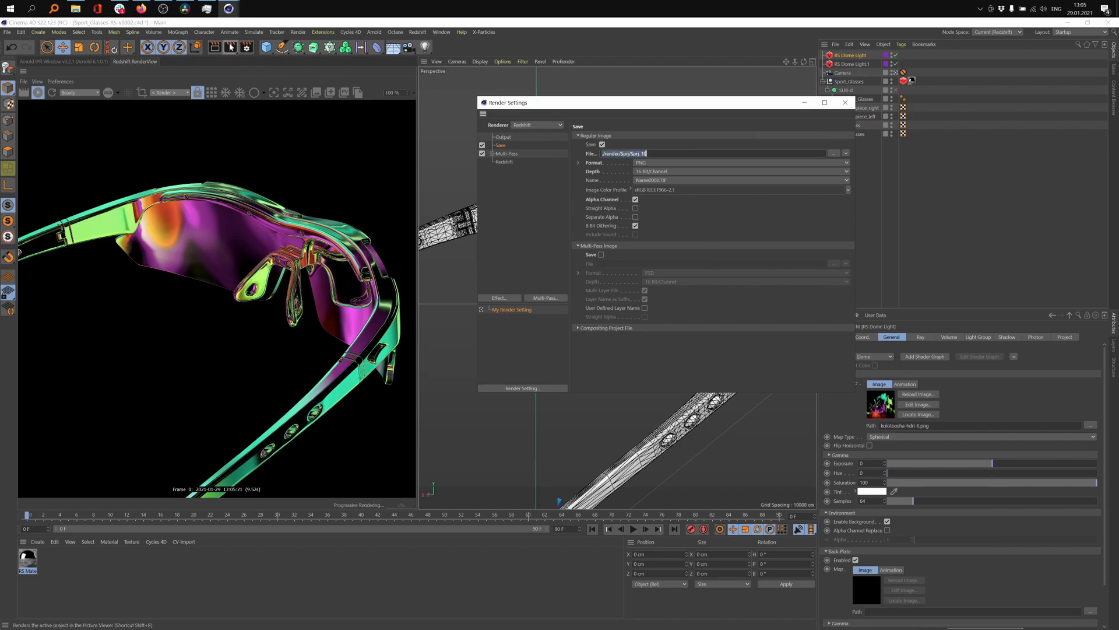
left_click(231, 47)
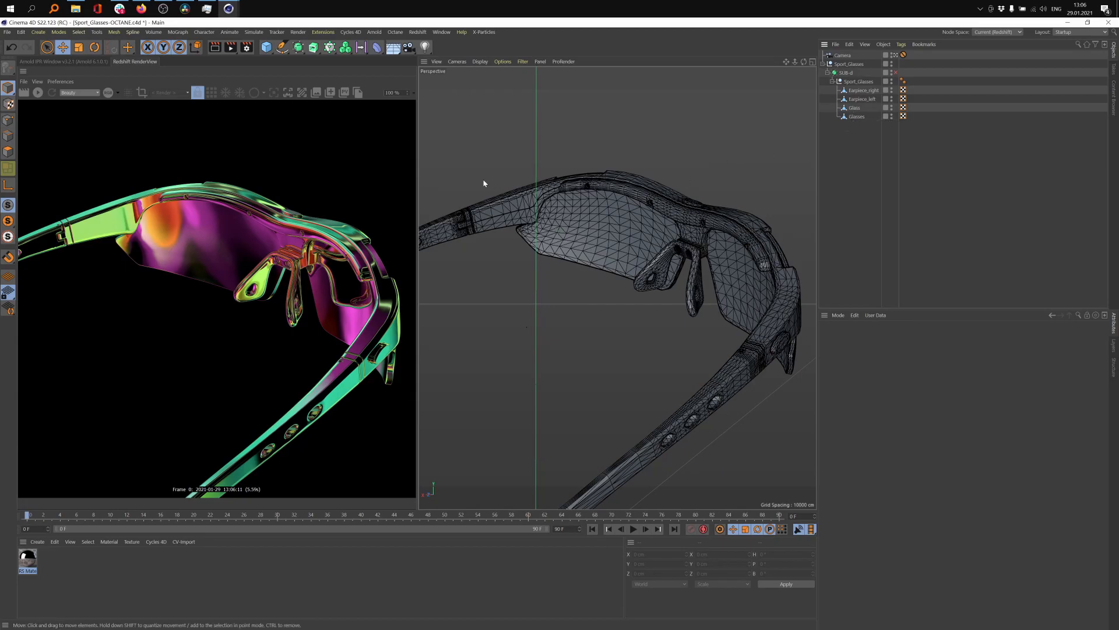
- Dock an Octane Live Viewer alongside the other render views and start its live preview of the glasses
left_click(392, 32)
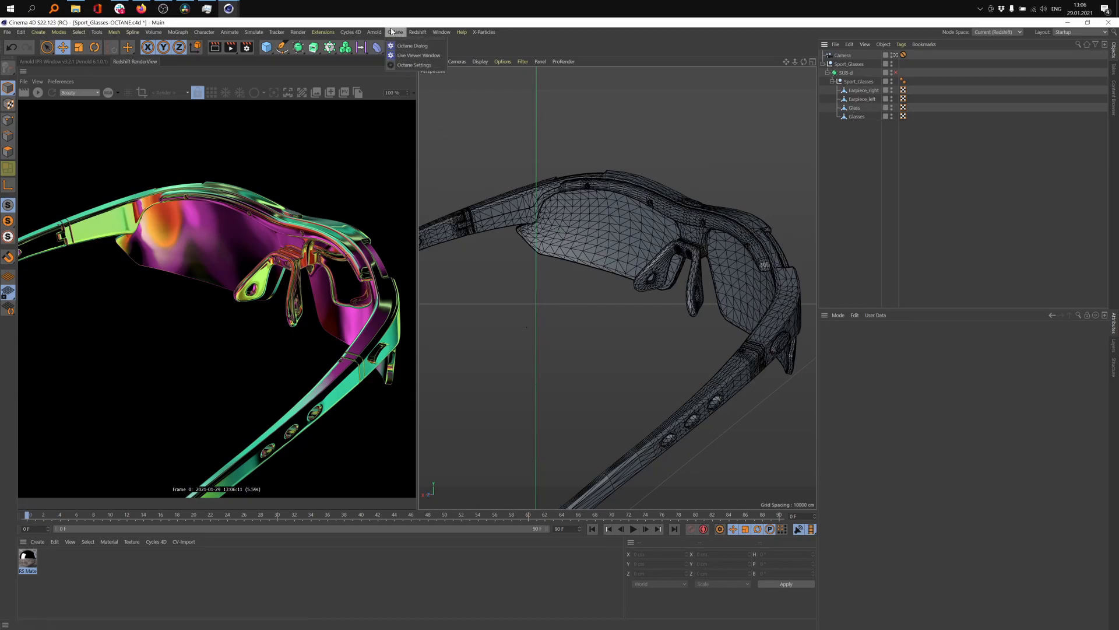
left_click(408, 56)
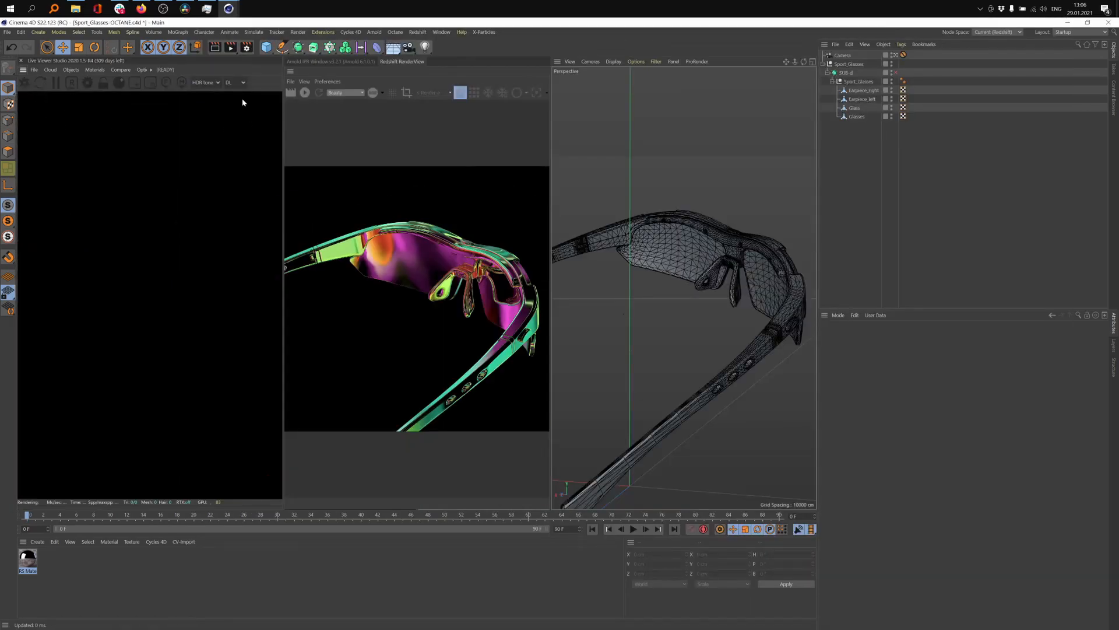
left_click_drag(285, 77, 287, 77)
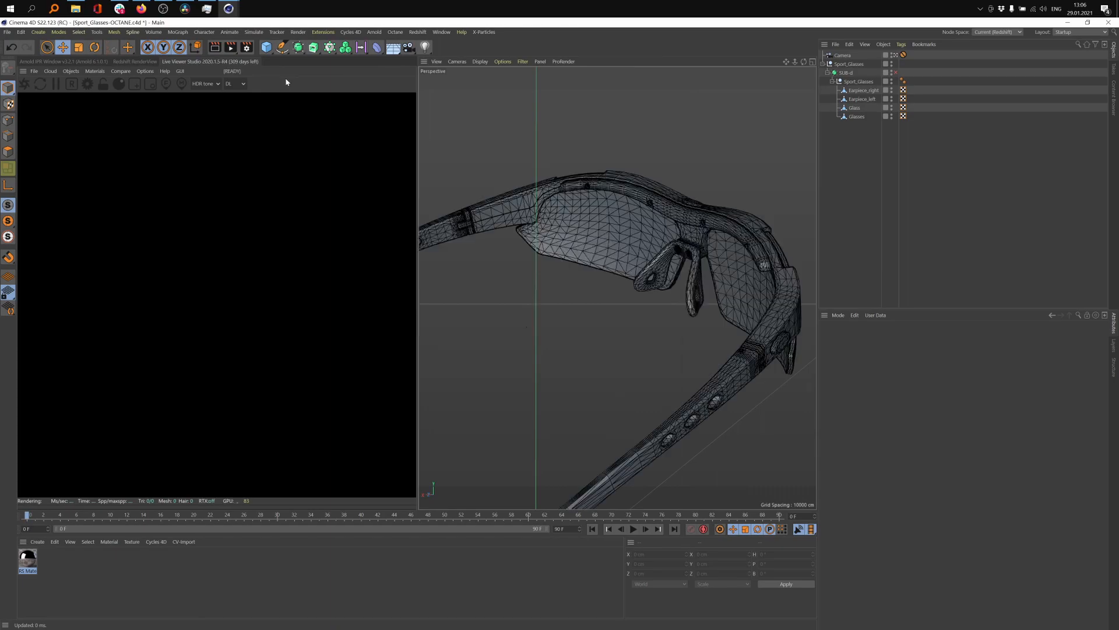
left_click(23, 83)
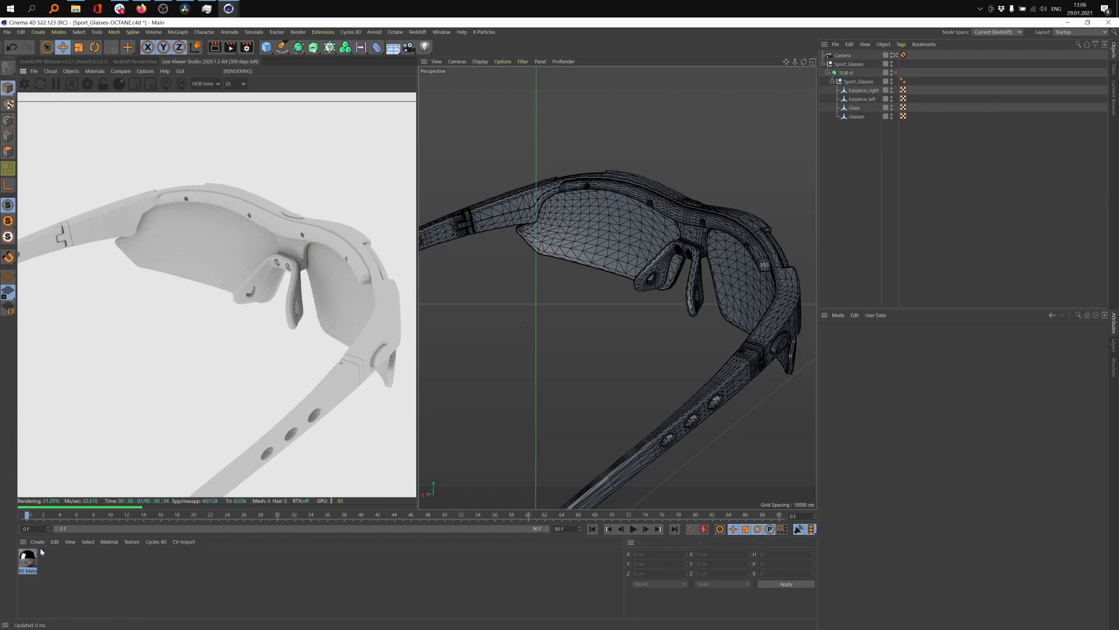
- Switch the Octane kernel to Pathtracing with 256 maximum samples
left_click(87, 87)
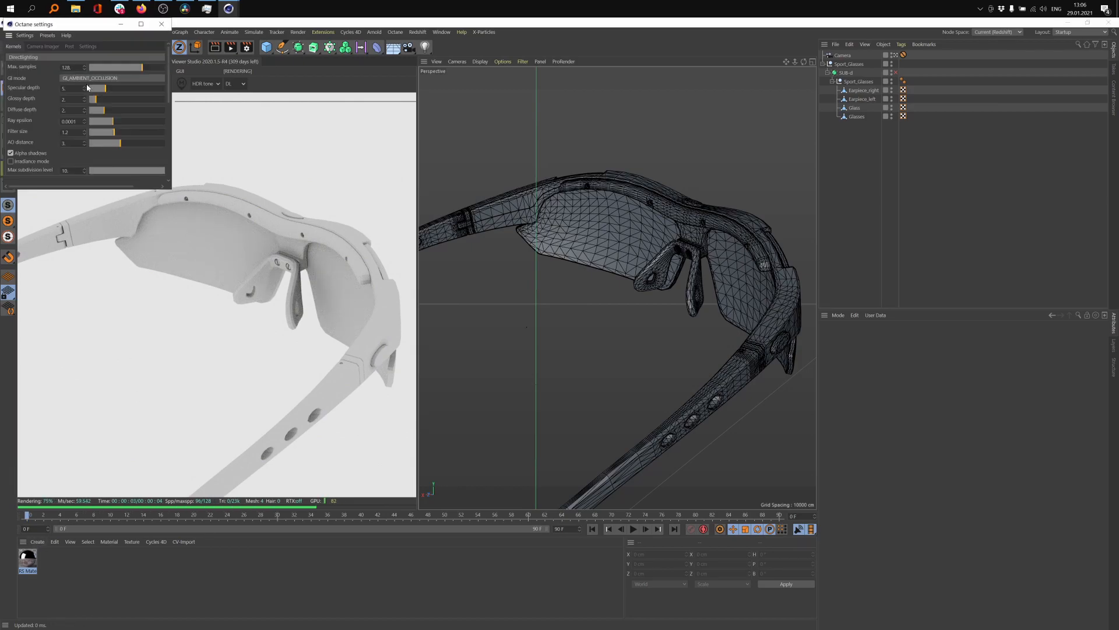
left_click(390, 98)
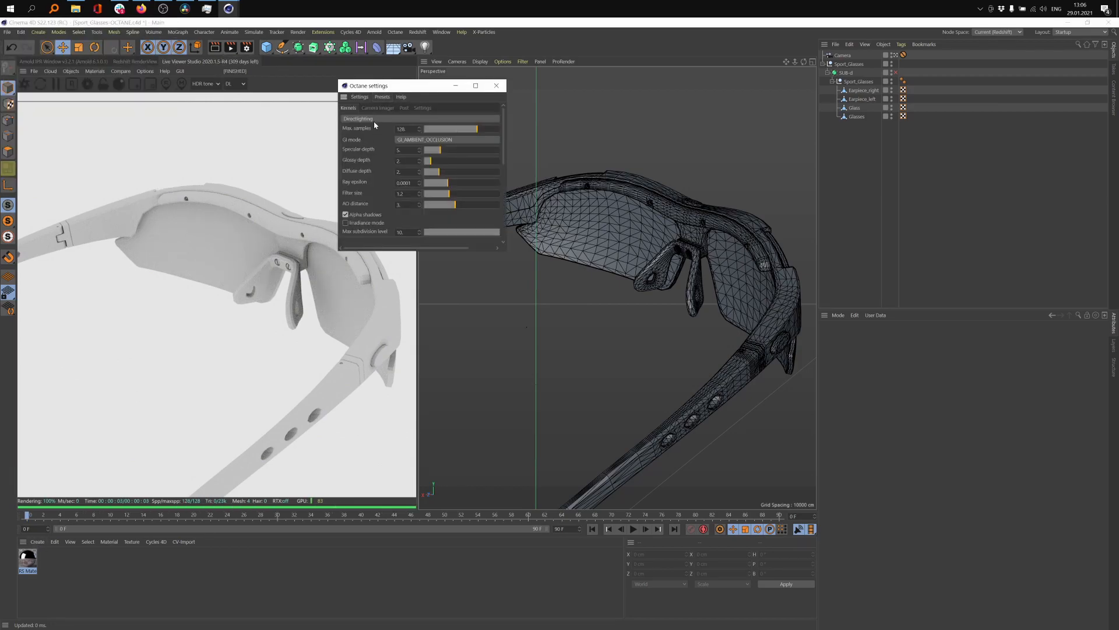
left_click(371, 143)
left_click_drag(412, 129, 348, 132)
type("25")
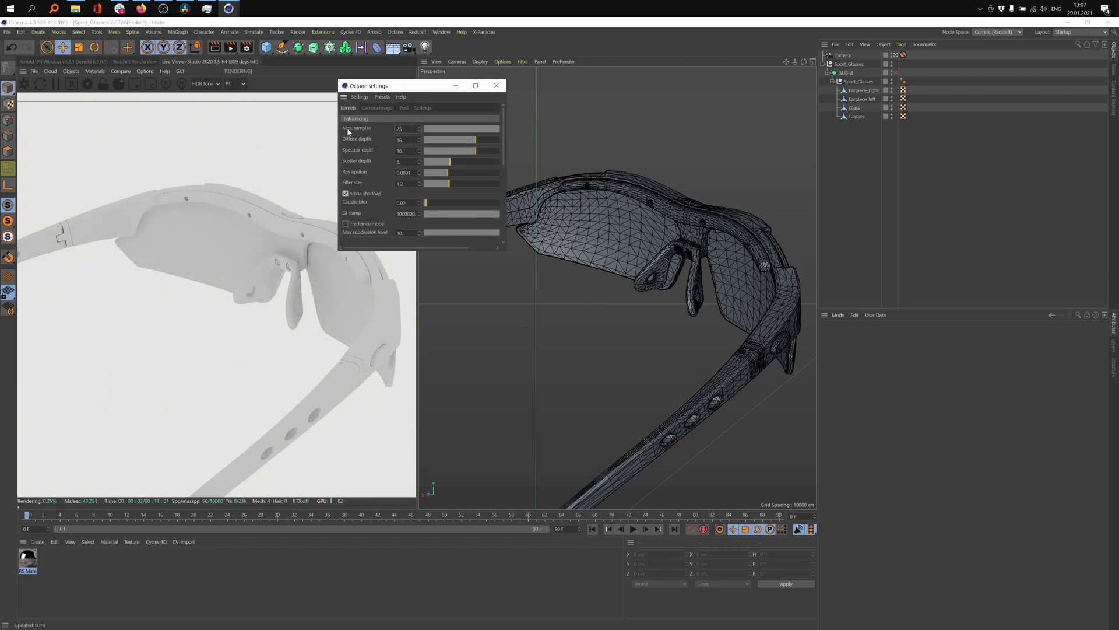
type("6")
key("Return")
- Set the Octane kernel's diffuse depth and specular depth to 8 and close the Octane settings
key("Tab")
type("8")
key("Tab")
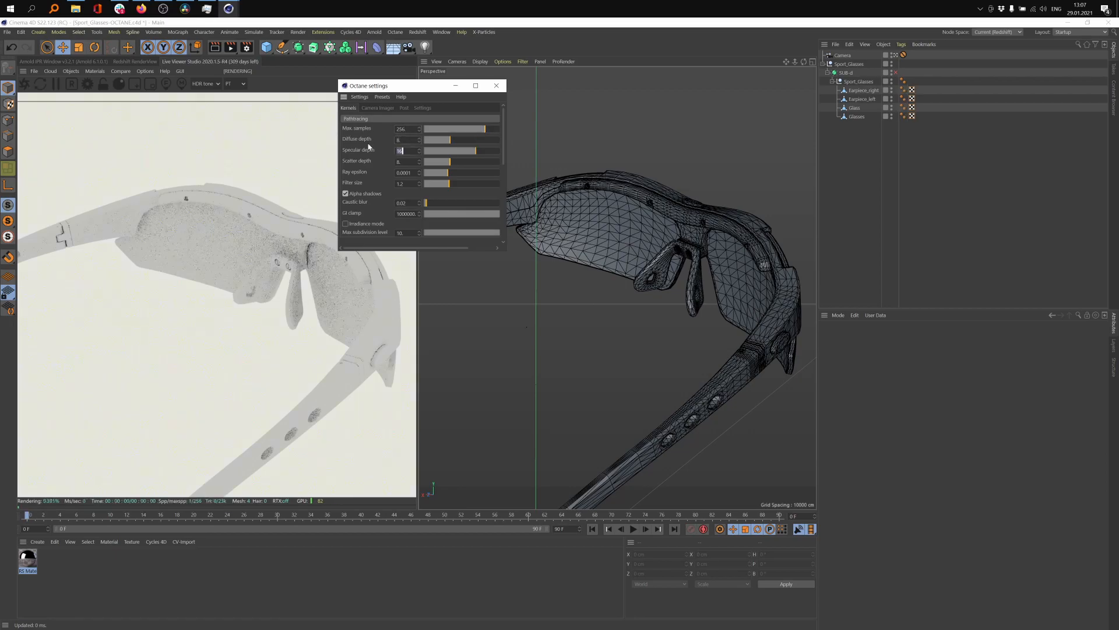
type("8")
key("Return")
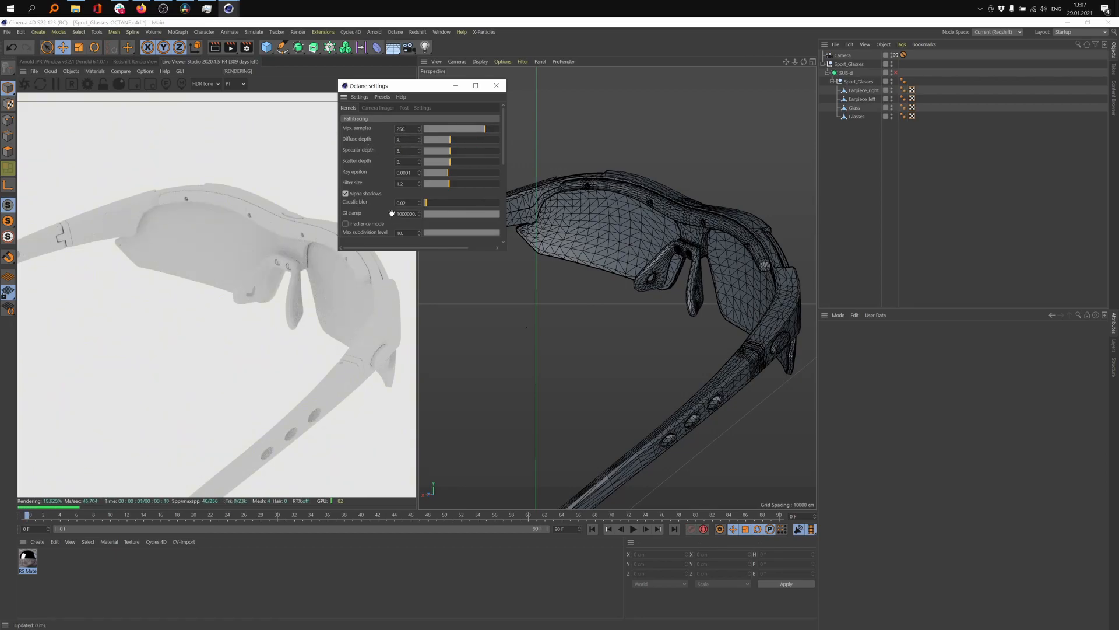
left_click(496, 86)
- Create an Octane Metallic material and assign it to the SUB-d subdivision surface
left_click(95, 71)
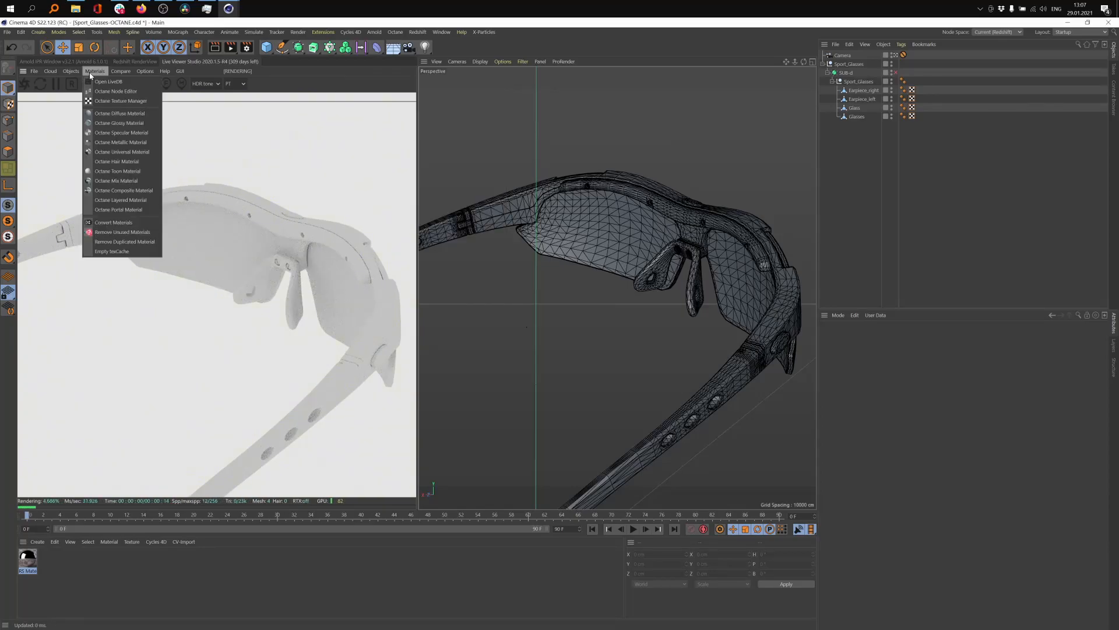
left_click(120, 142)
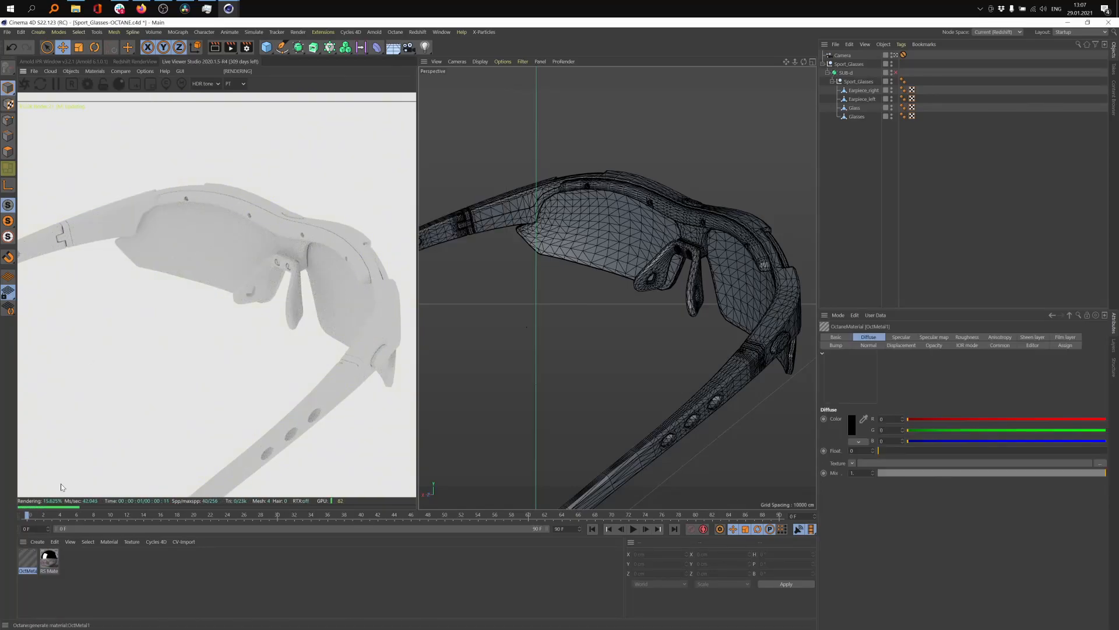
left_click_drag(46, 577, 858, 73)
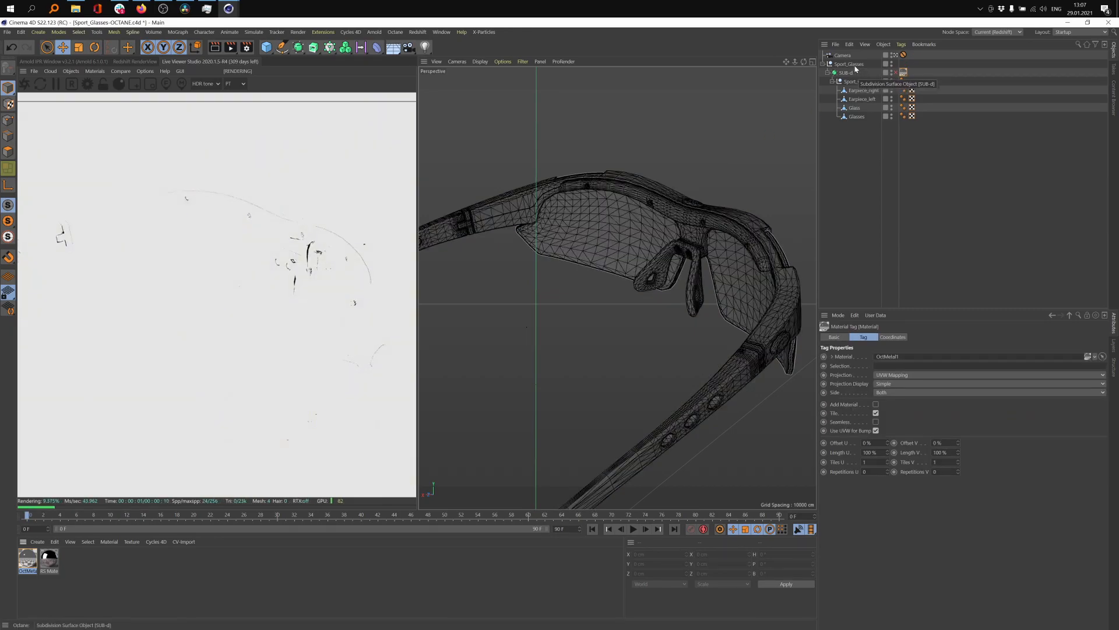
- Add an Octane HDRI environment sky and load the kolotoosha-hdri-6 image as its texture
left_click(395, 32)
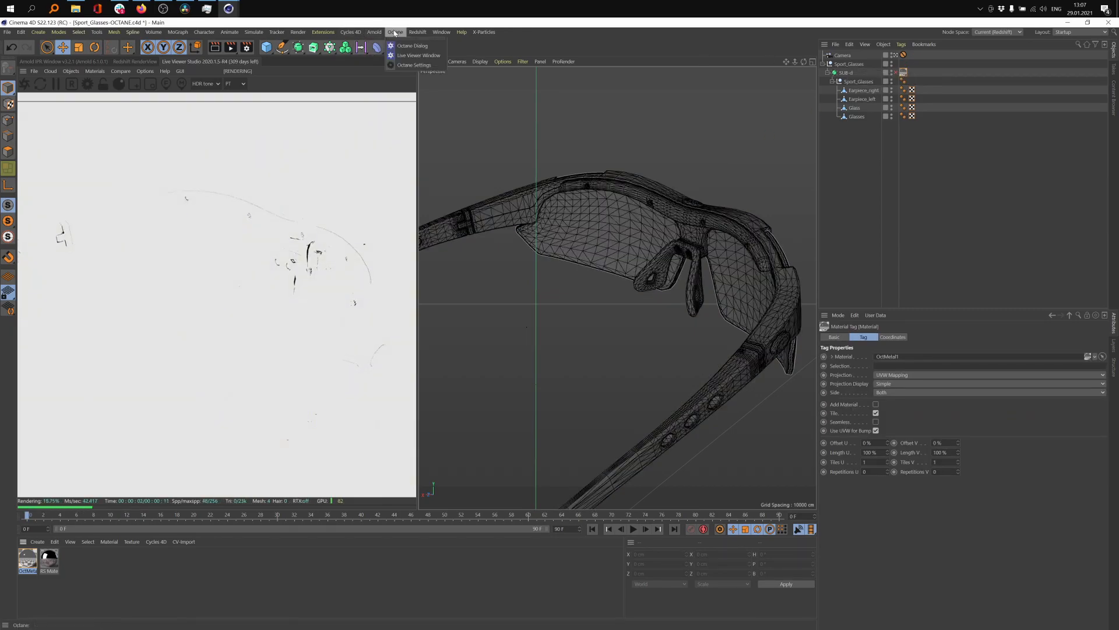
left_click(71, 71)
left_click(77, 92)
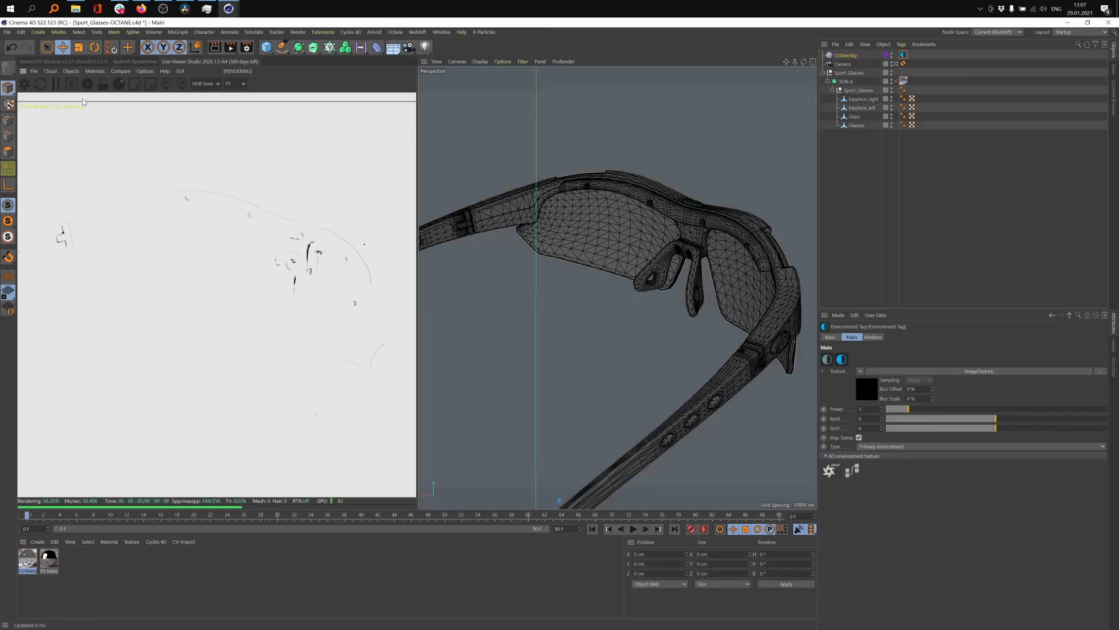
left_click(1005, 373)
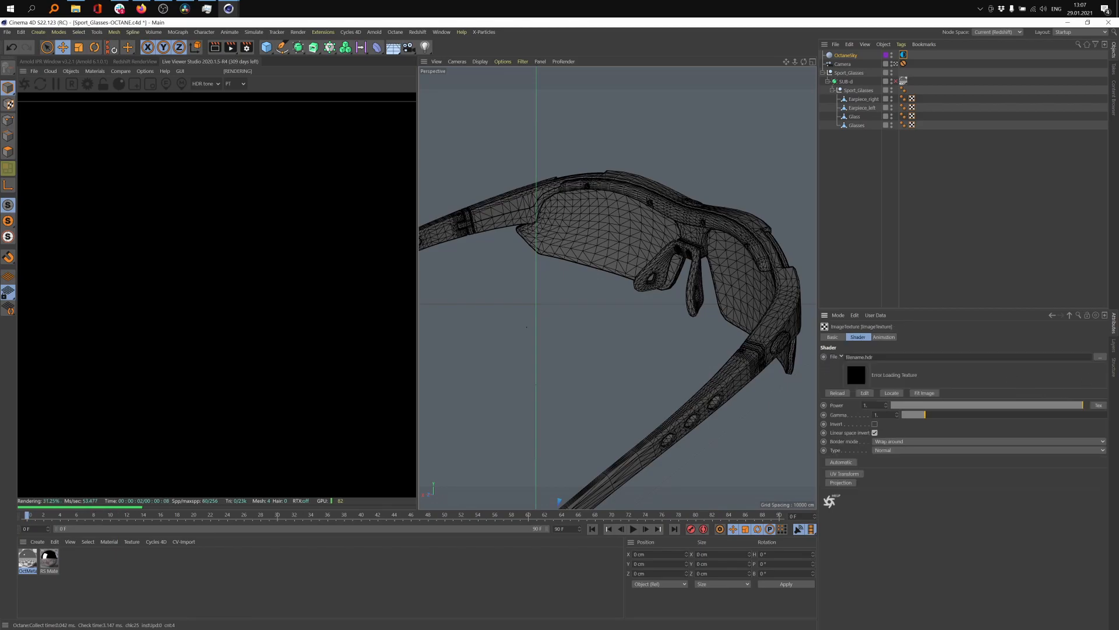
left_click(1097, 358)
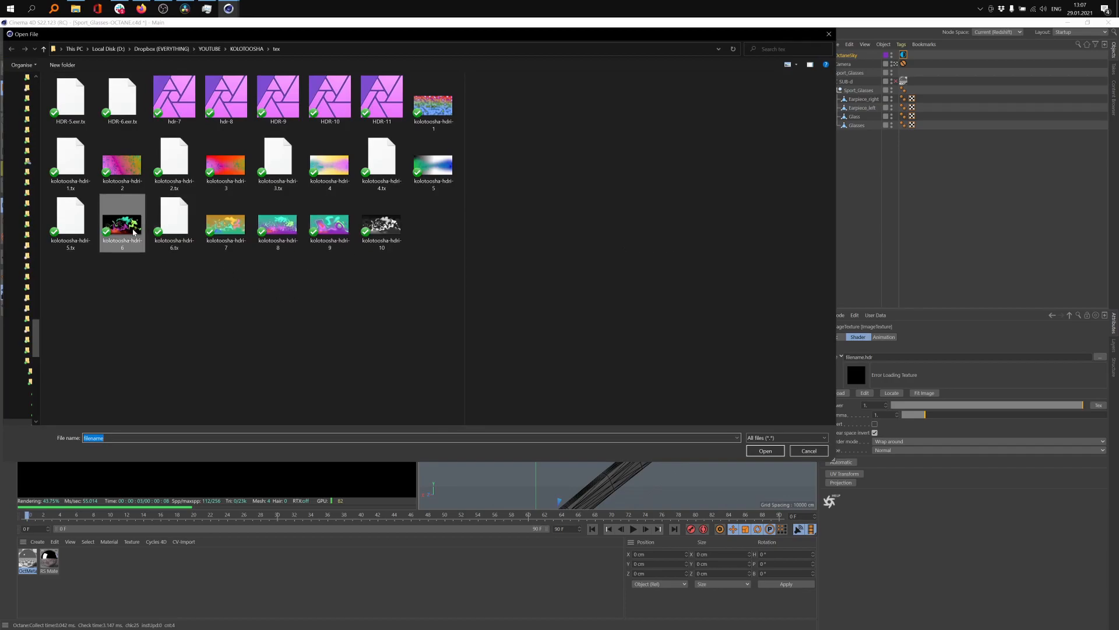
left_click(133, 232)
left_click(766, 451)
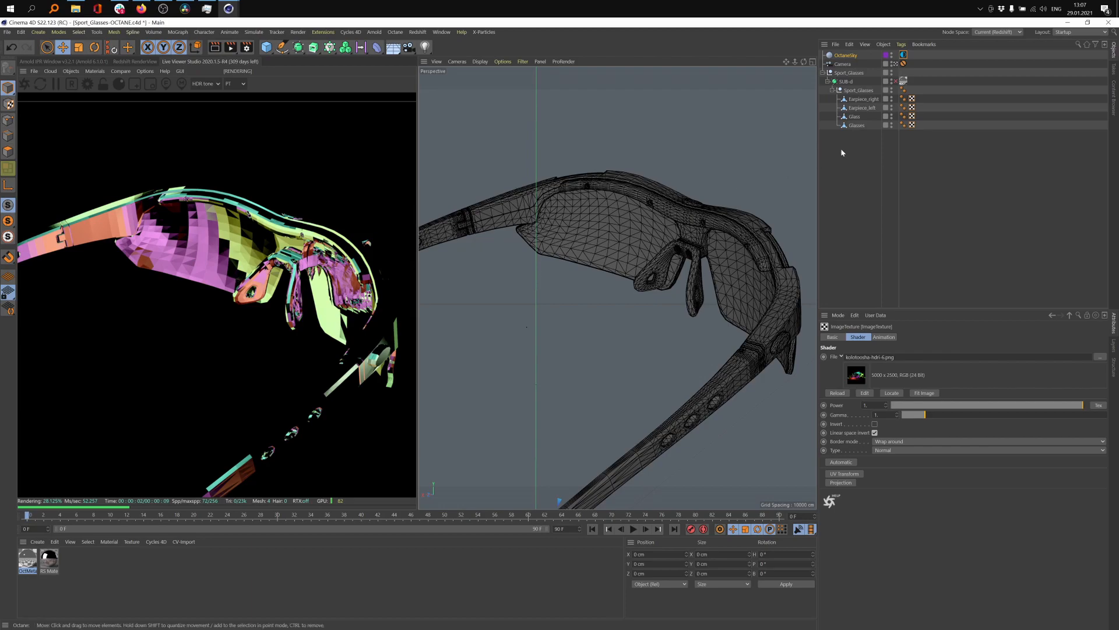
- Add an Octane Object tag to the SUB-d object and set its subdivision level to 3
left_click(846, 82)
right_click(851, 85)
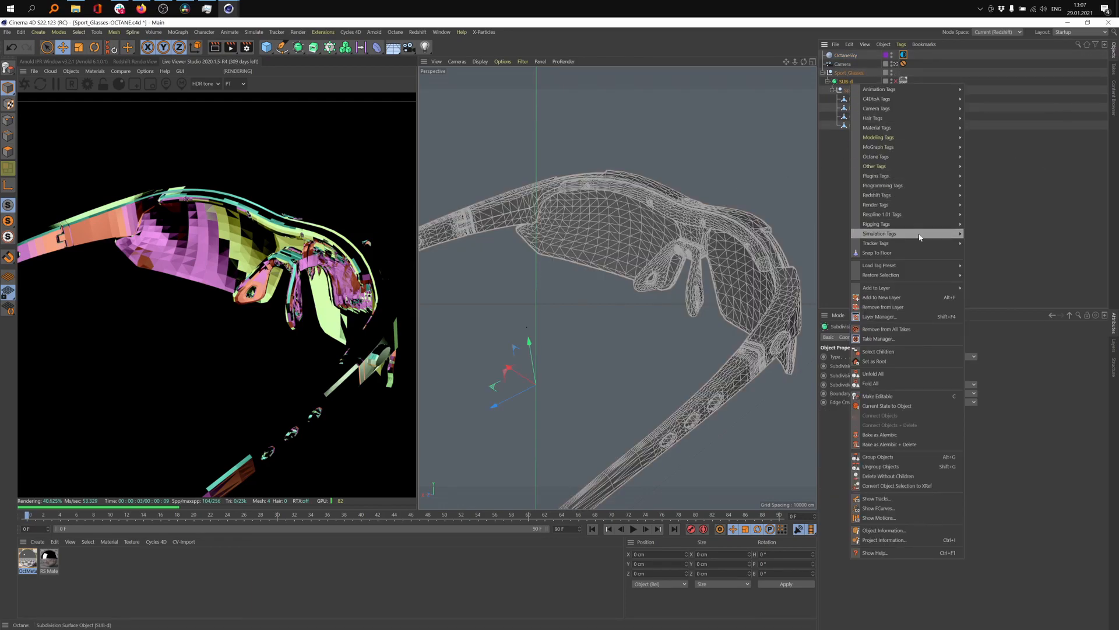
mouse_move(919, 158)
left_click(993, 186)
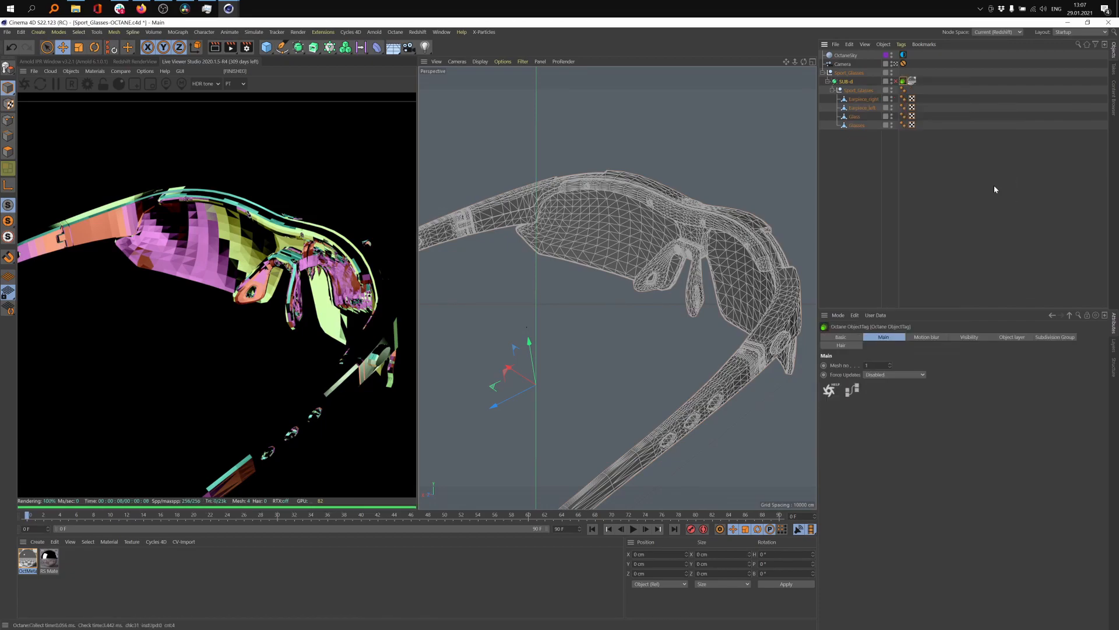
left_click(1046, 338)
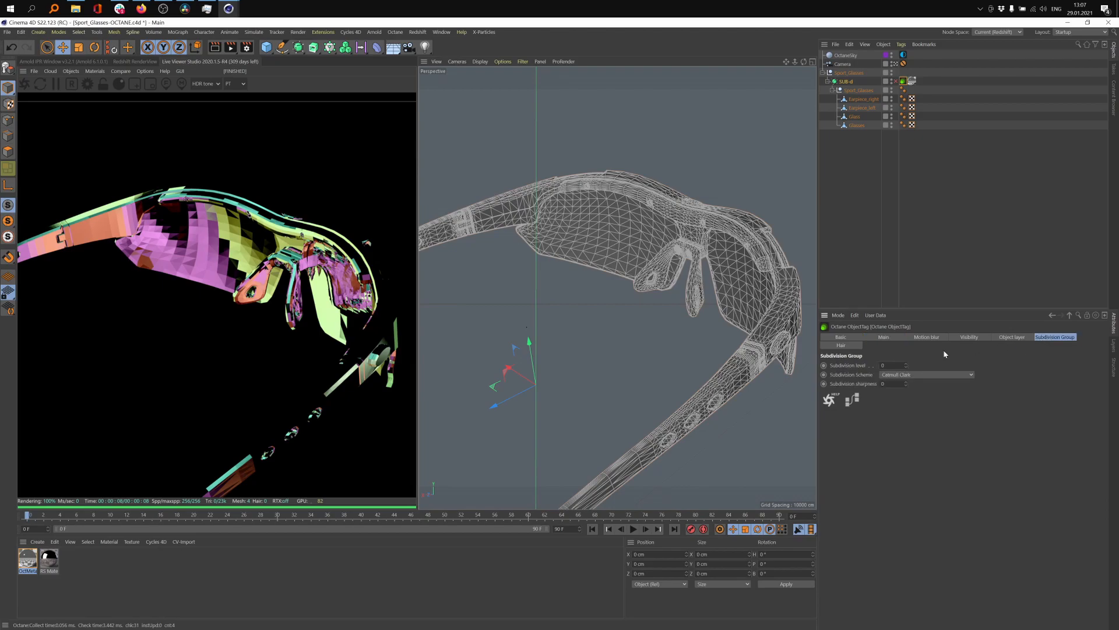
left_click(890, 365)
key("Return")
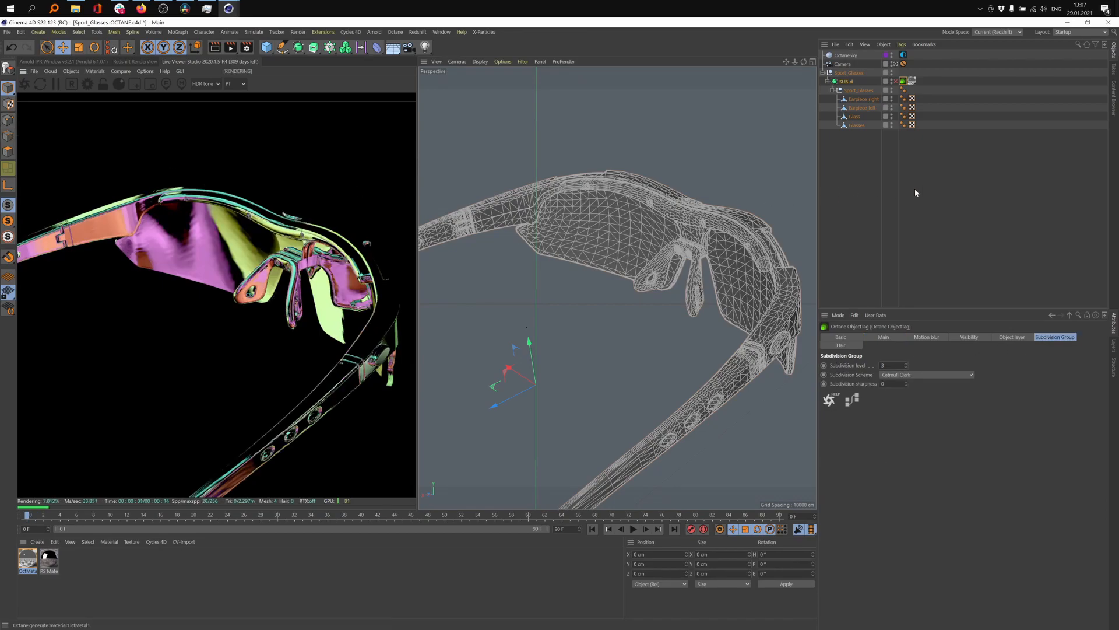
left_click(927, 169)
- Add an Octane Camera tag to the Camera object
left_click(849, 69)
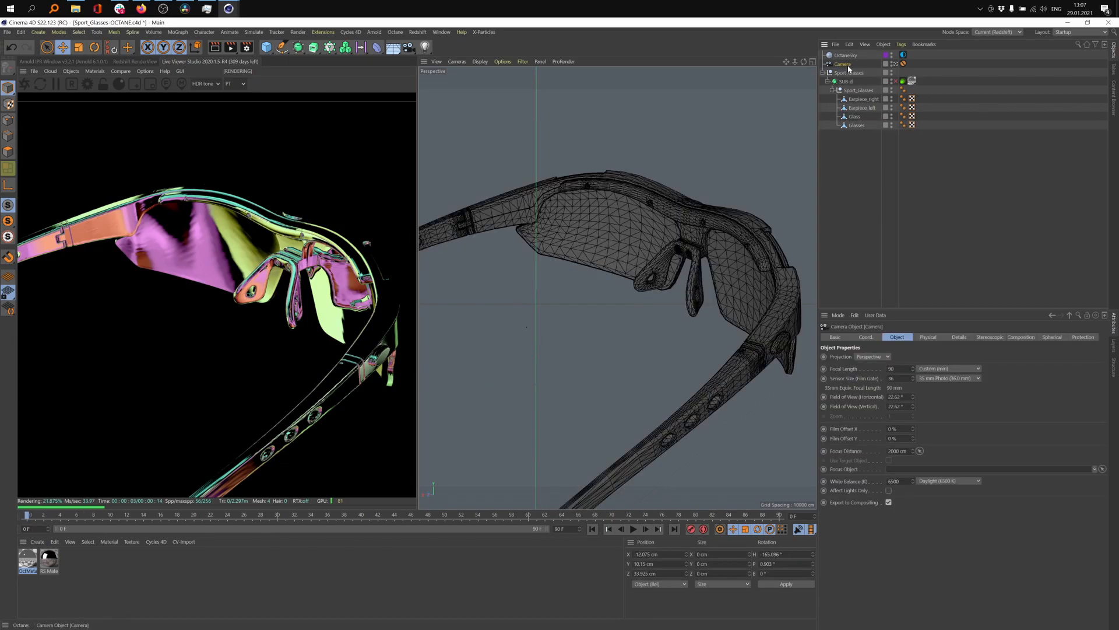
right_click(848, 68)
mouse_move(927, 139)
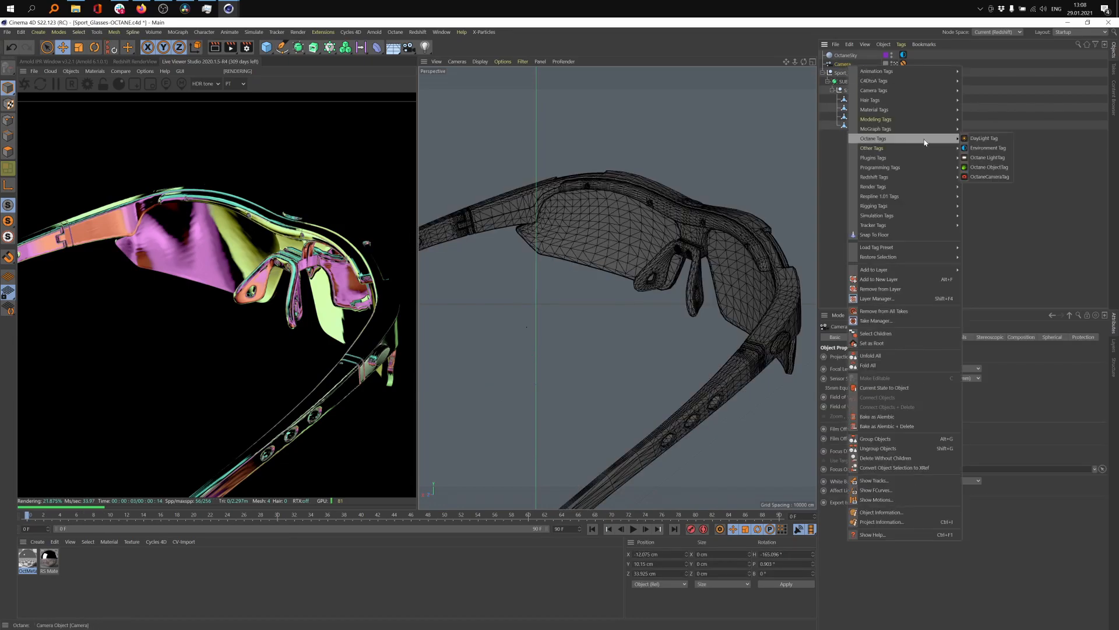
left_click(1006, 178)
- Try out post processing on the Octane camera tag by adjusting its effect strength, and switch it back off
left_click(984, 337)
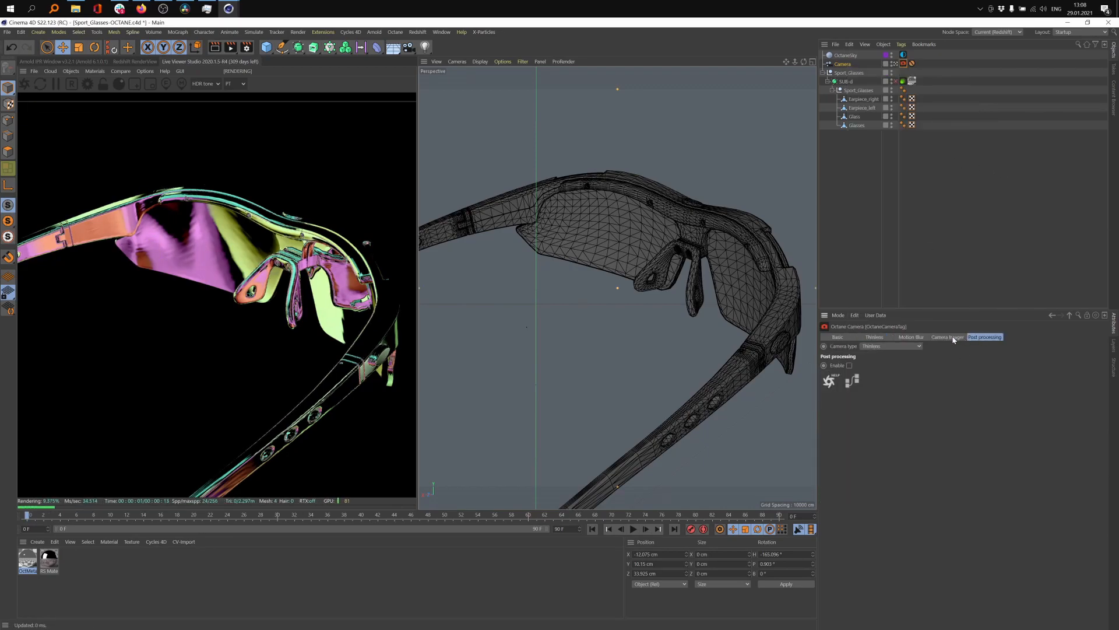
left_click(849, 365)
left_click_drag(995, 378, 1043, 394)
left_click(850, 365)
- Enable the camera imager, try different film response presets such as Agfachrome and Agfacolor, and disable the imager again
left_click(947, 337)
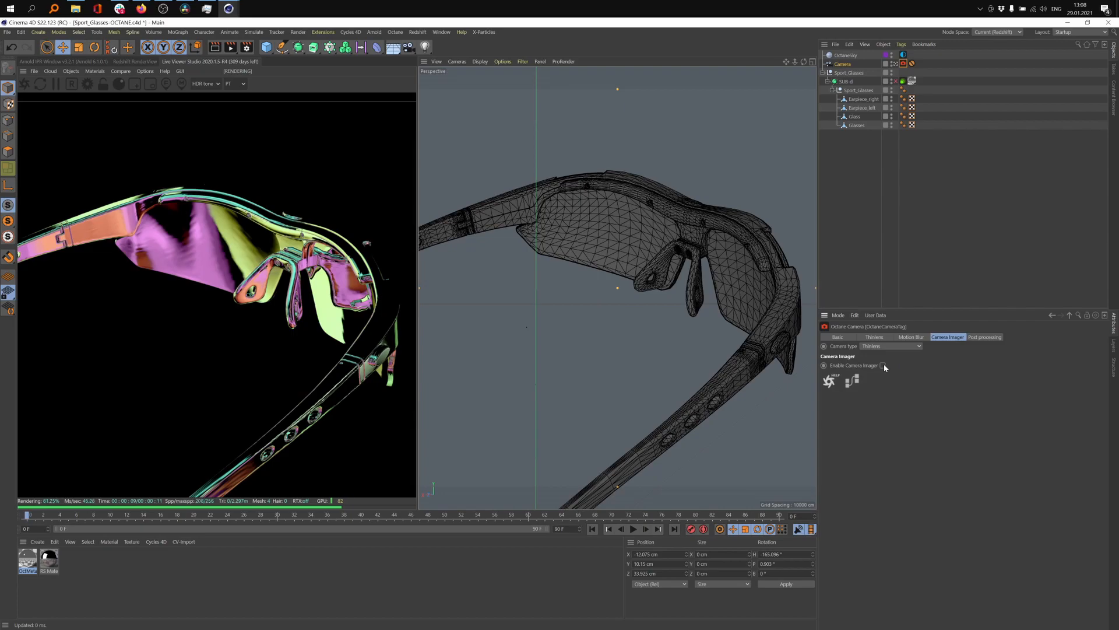
left_click(883, 365)
left_click(908, 422)
left_click(925, 292)
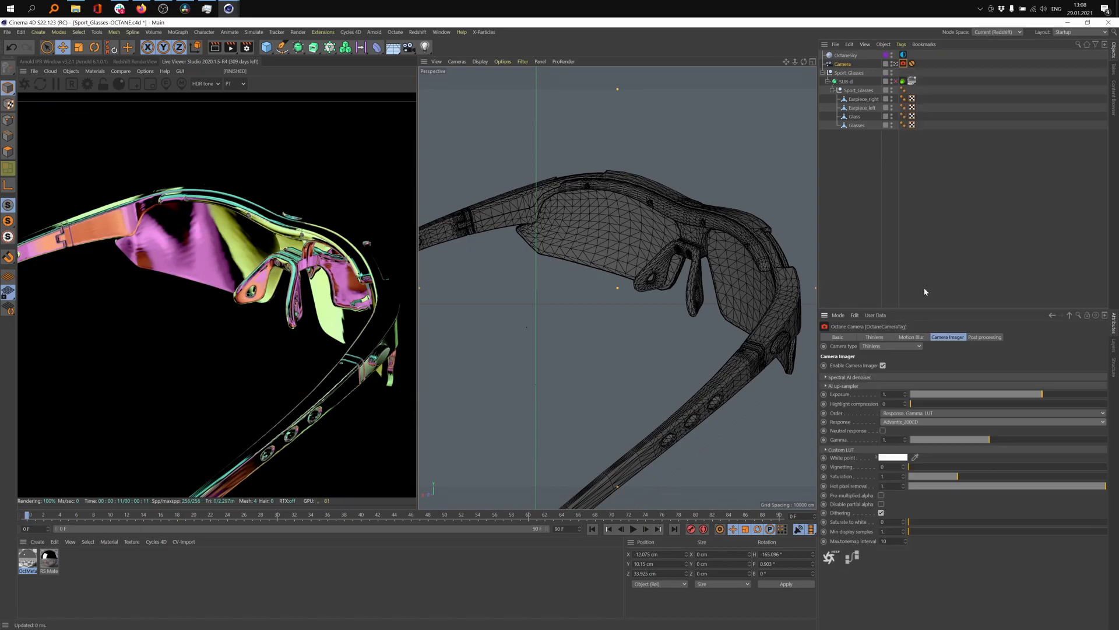
key("Up")
key("Up")
key("Up")
key("Up")
key("Up")
key("Up")
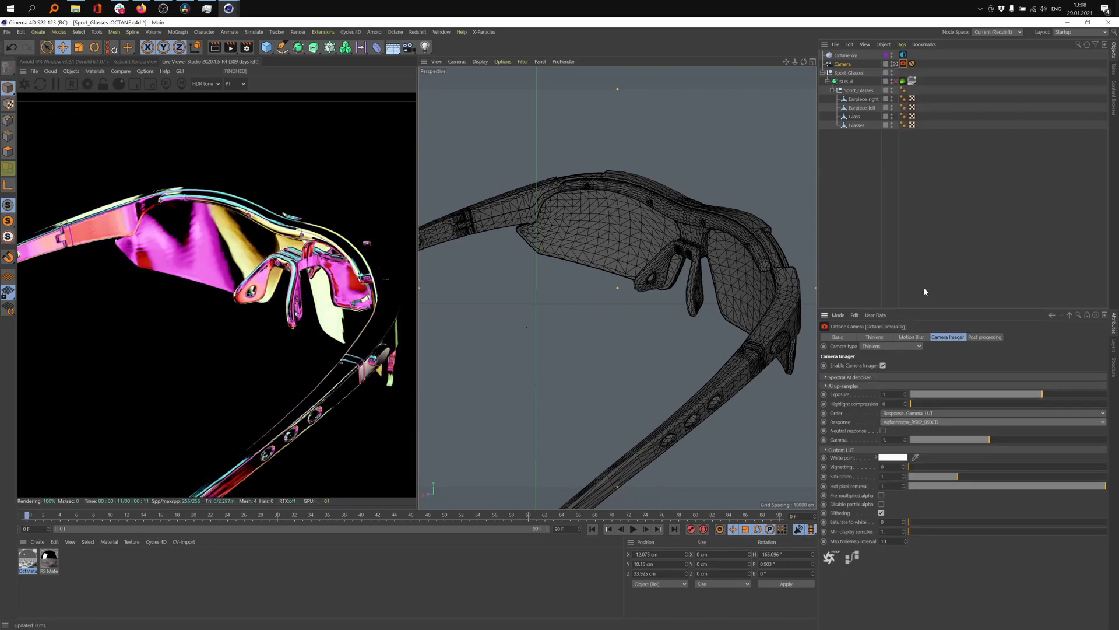
key("Up")
key("Up")
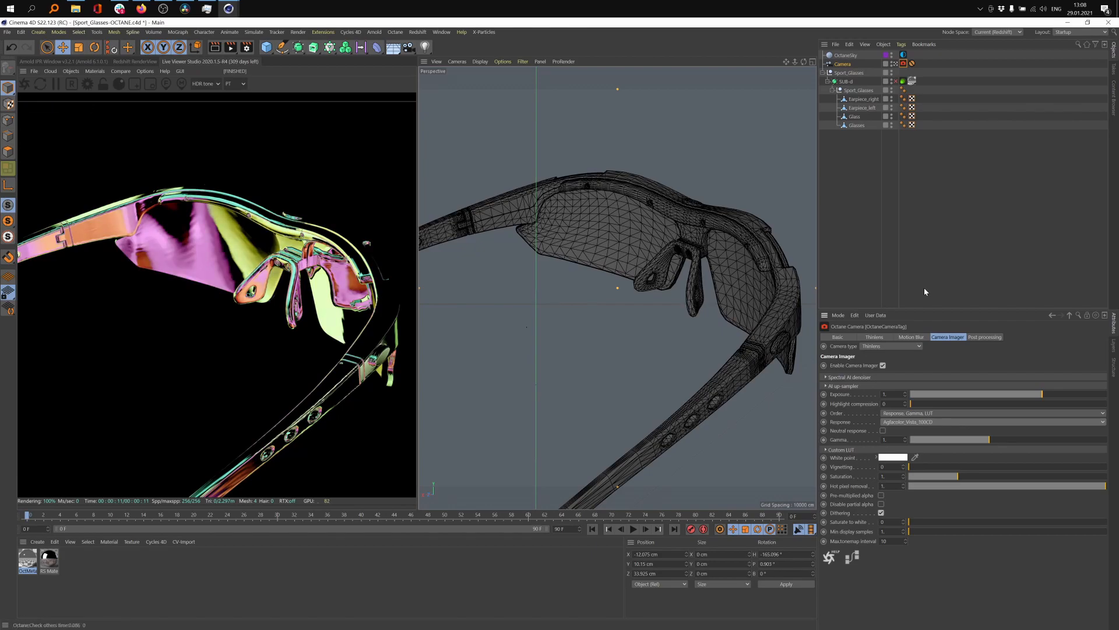
key("Up")
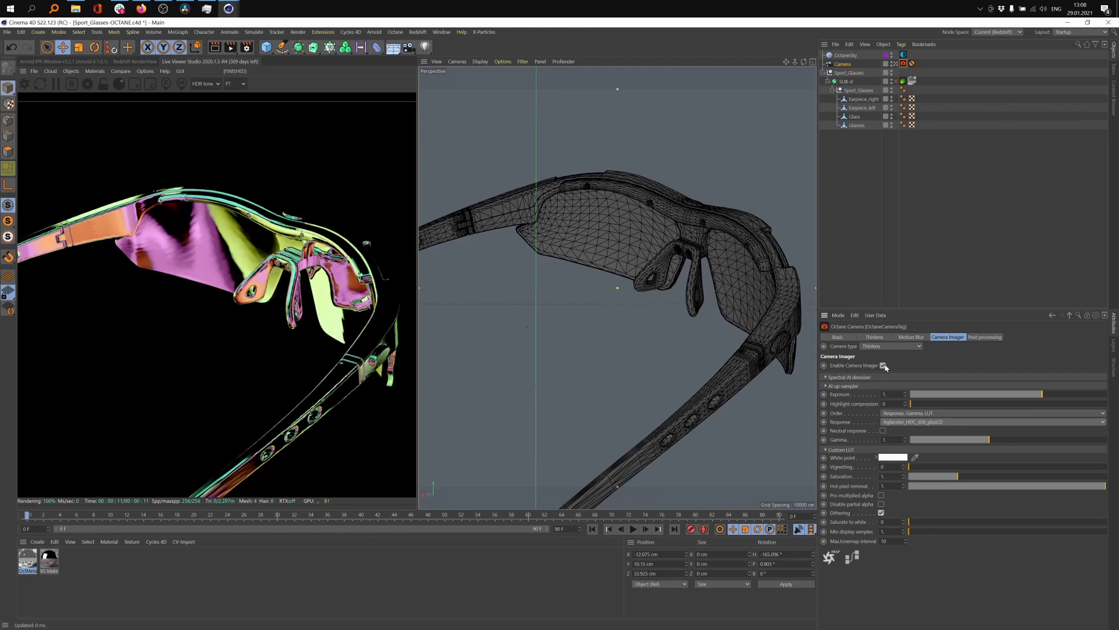
left_click(883, 366)
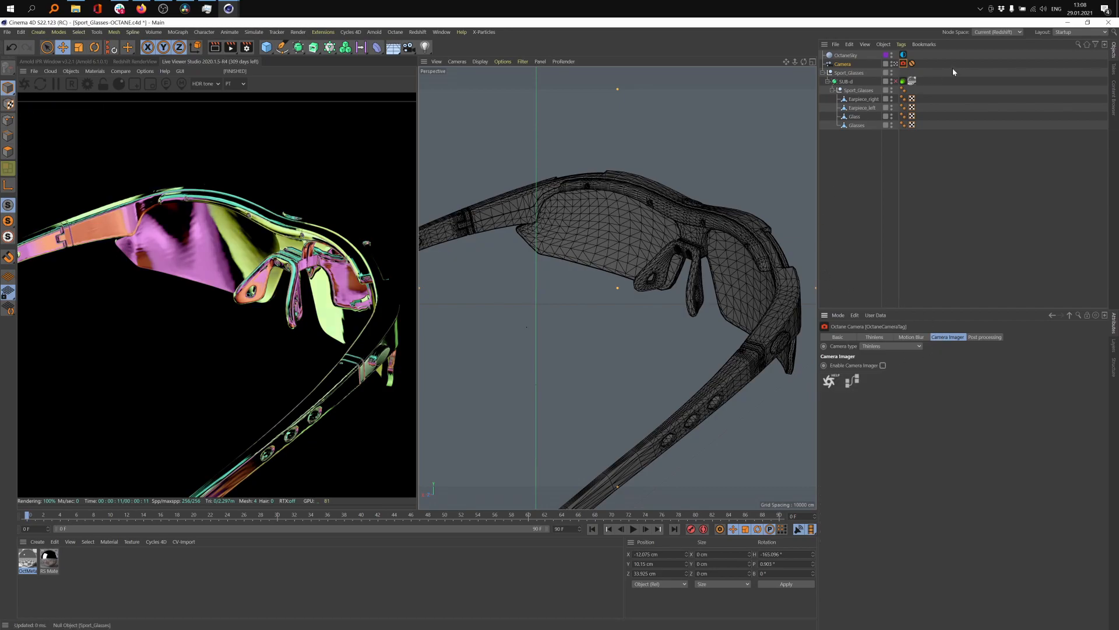
- Rotate the OctaneSky object's heading and pitch to reposition the coloured reflections on the glasses
left_click(845, 55)
left_click(878, 337)
left_click_drag(976, 357, 977, 330)
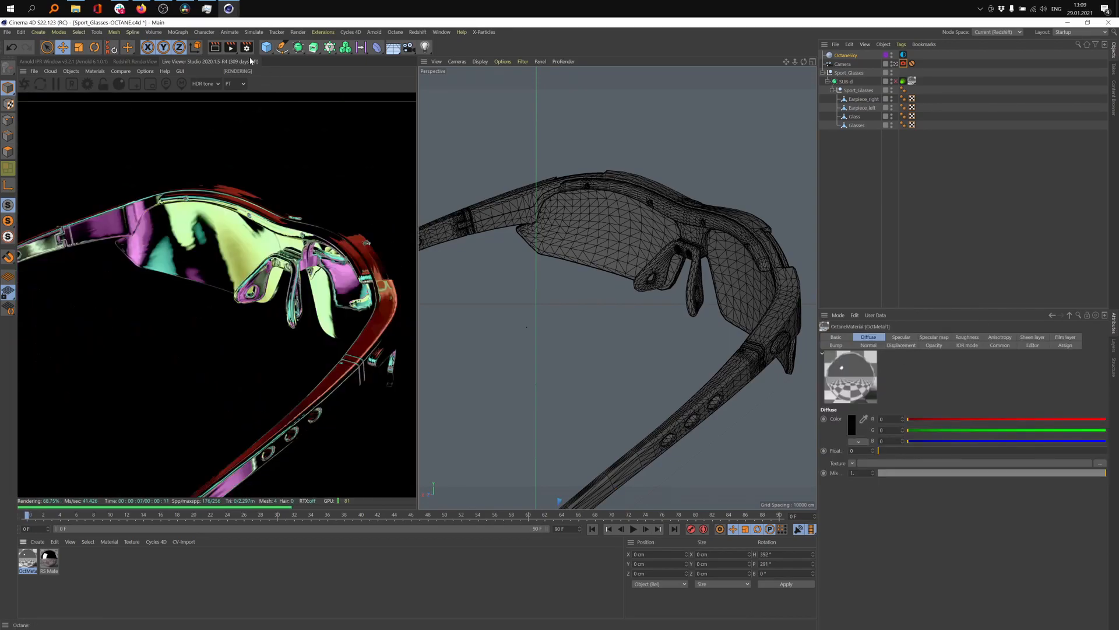
- Switch the renderer in the render settings to Octane Renderer
left_click(247, 47)
left_click(302, 62)
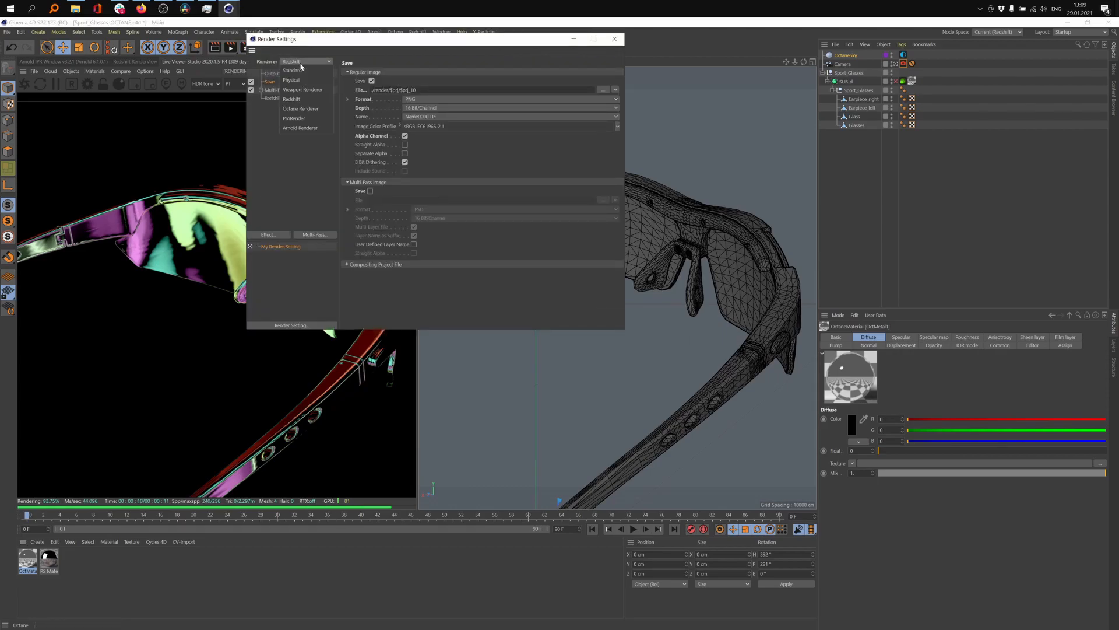
left_click(300, 109)
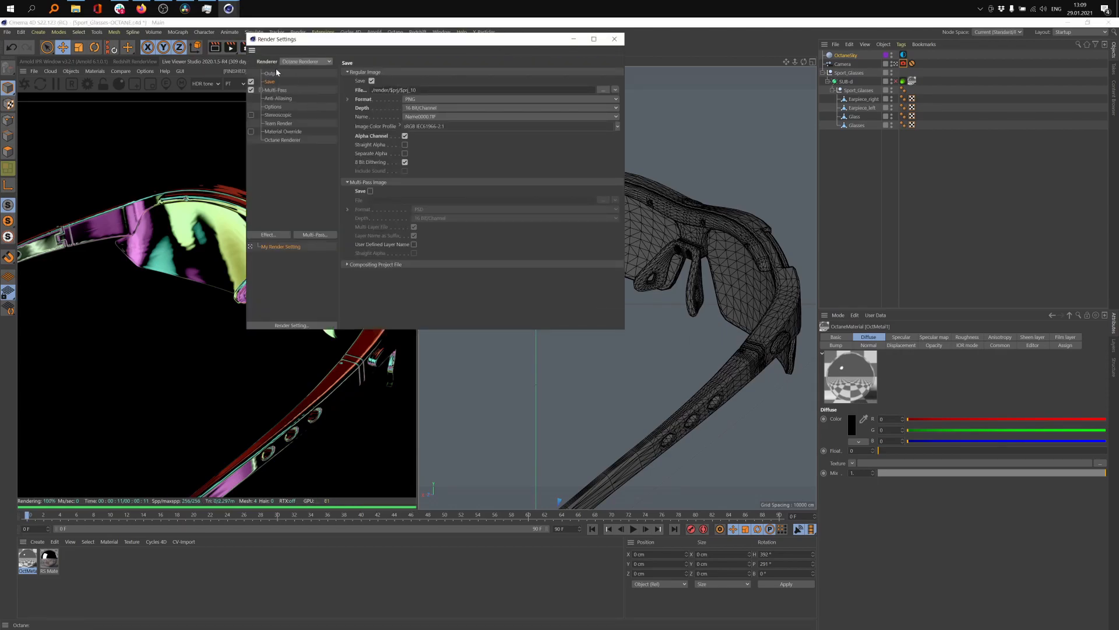
- Review the render output size and save options, and render the image to the Picture Viewer
left_click(274, 73)
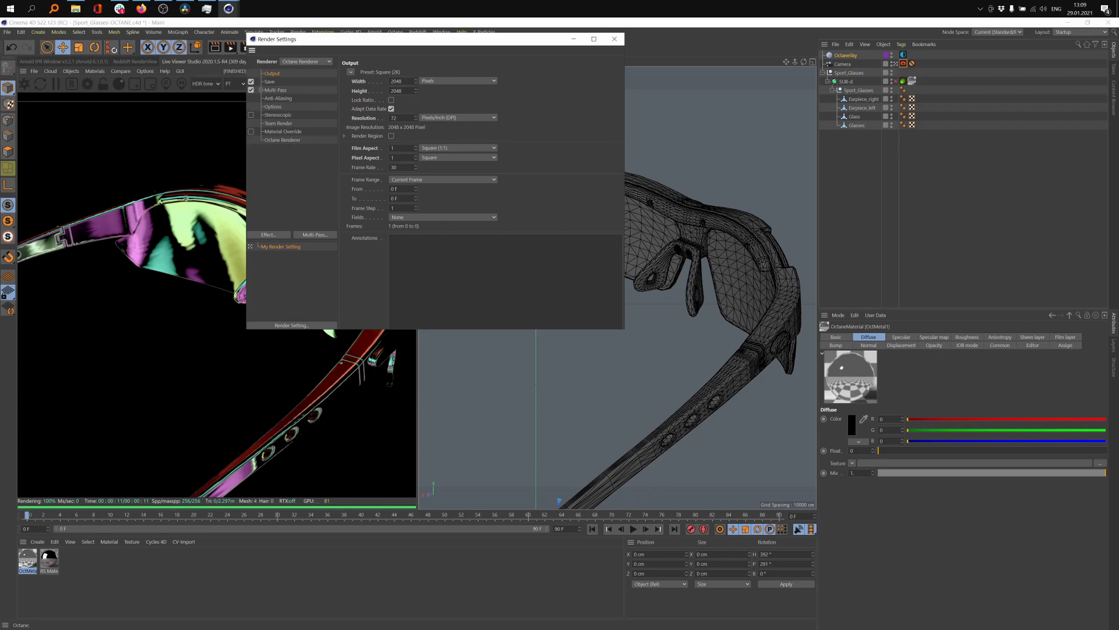
left_click(269, 82)
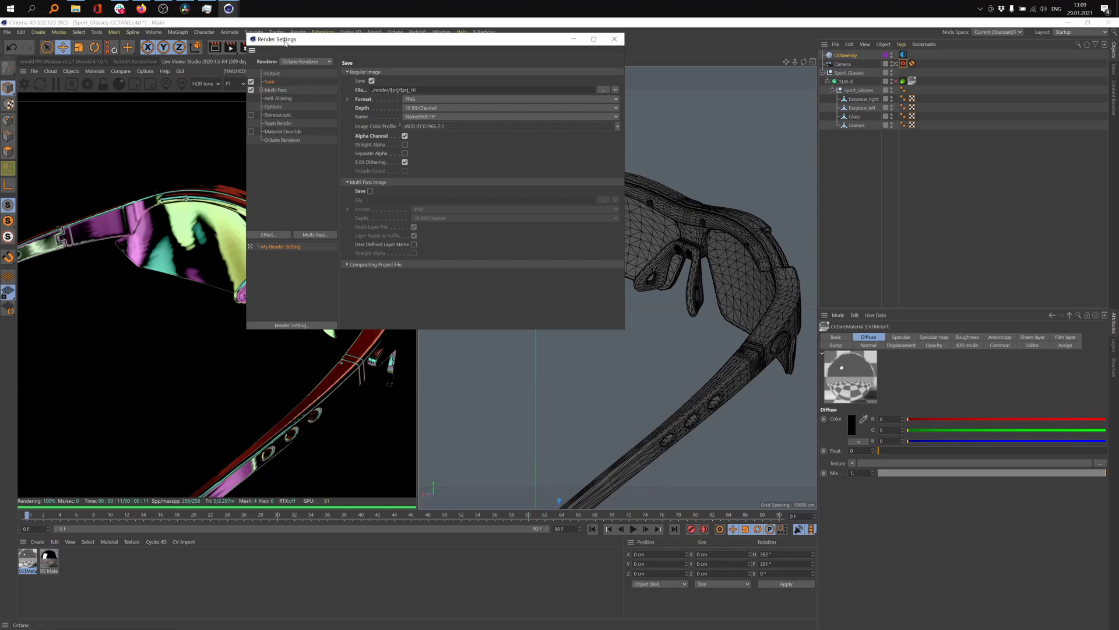
left_click_drag(284, 40, 396, 46)
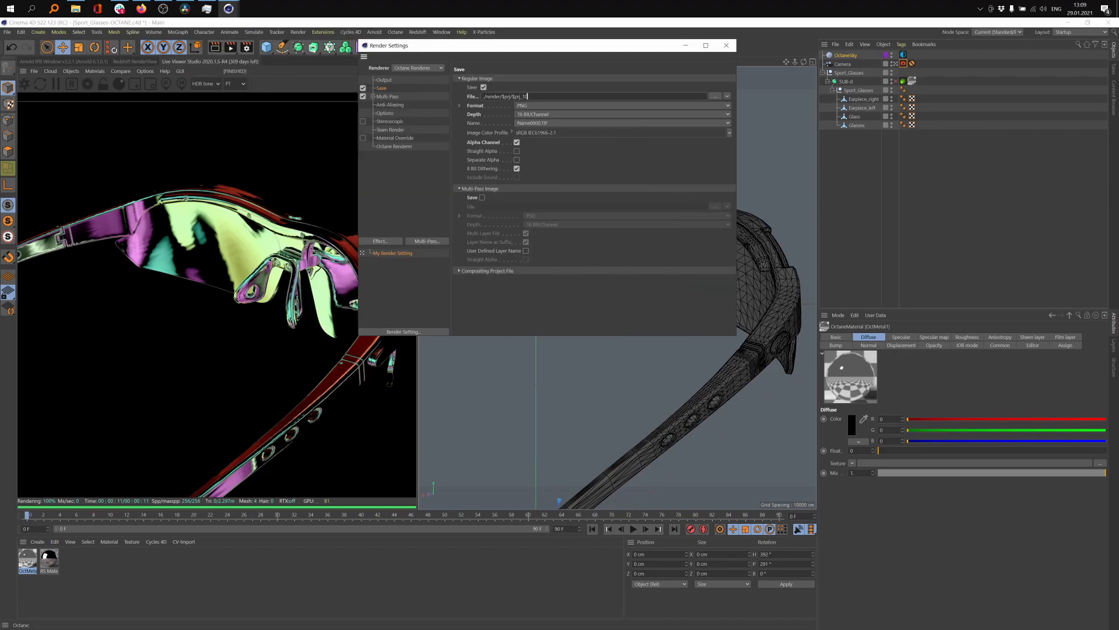
left_click(231, 48)
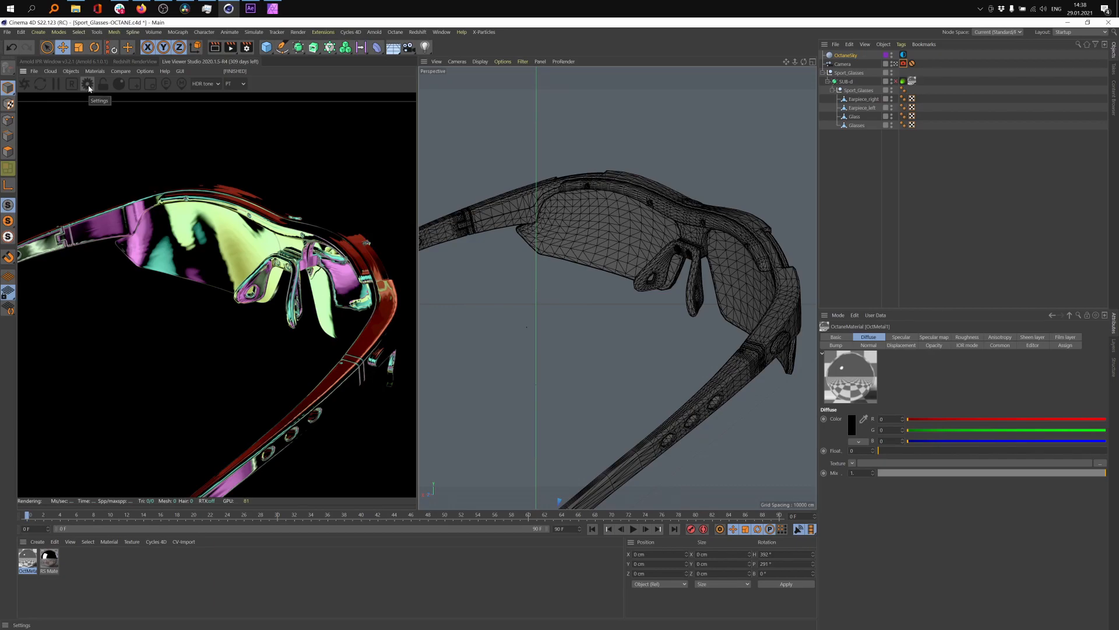
- Enable Alpha channel in the Octane kernel settings and open the render settings beside them
left_click(87, 85)
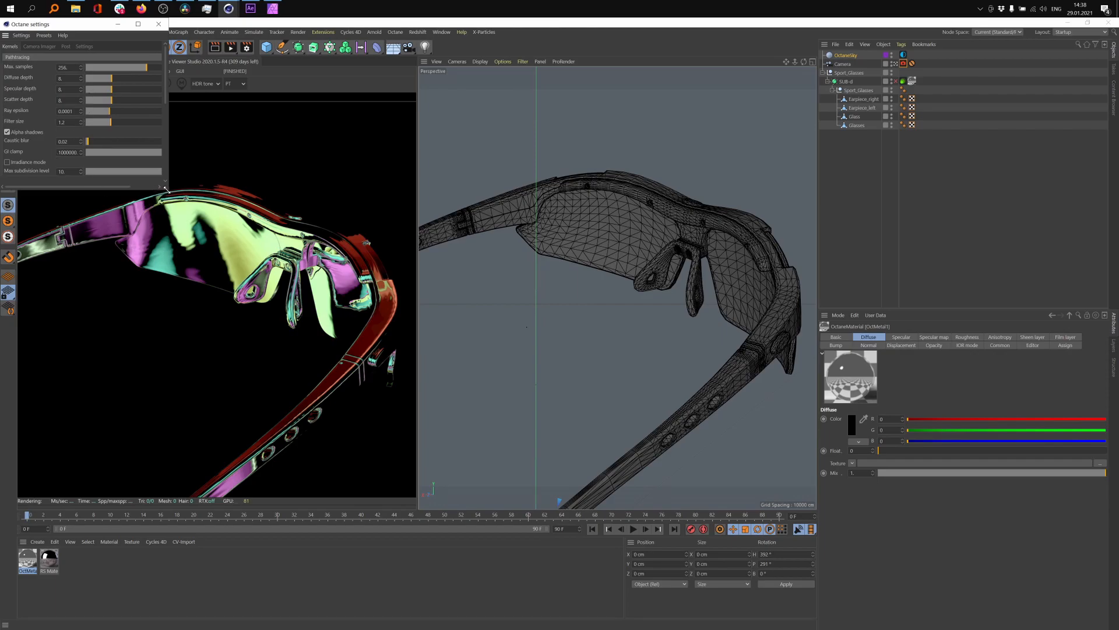
left_click_drag(166, 189, 241, 319)
left_click(8, 184)
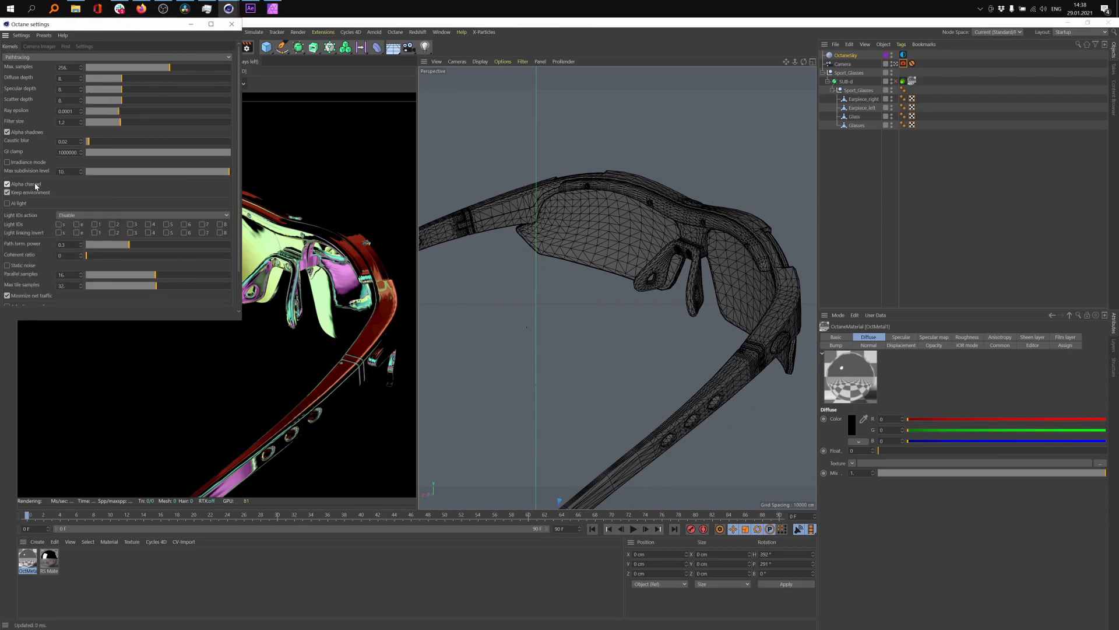
left_click_drag(114, 29, 537, 112)
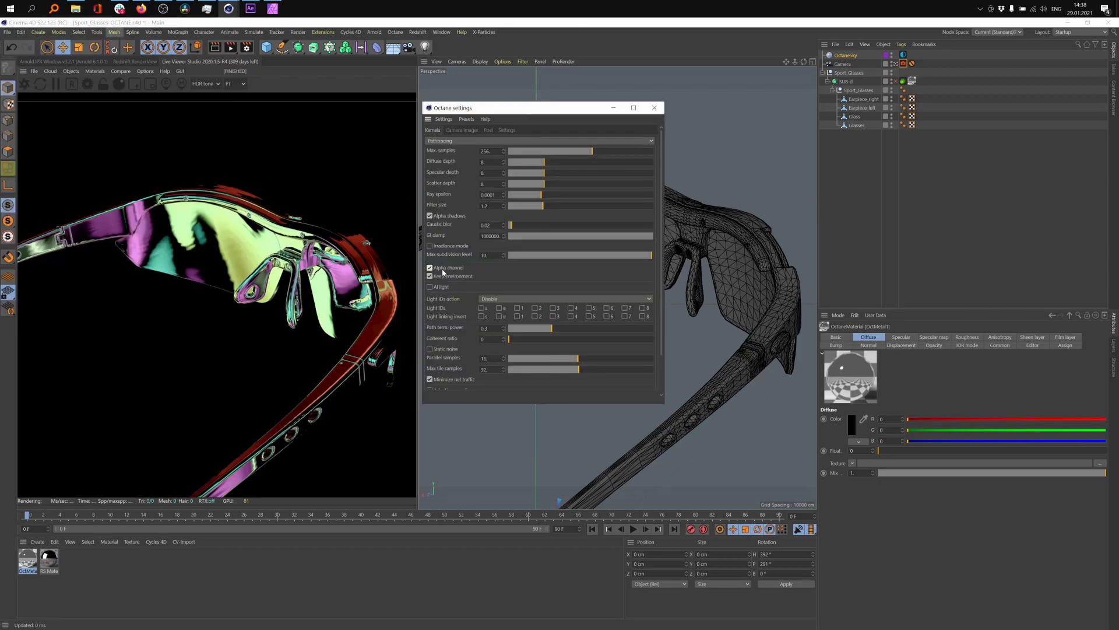
left_click(246, 47)
left_click_drag(280, 37, 647, 77)
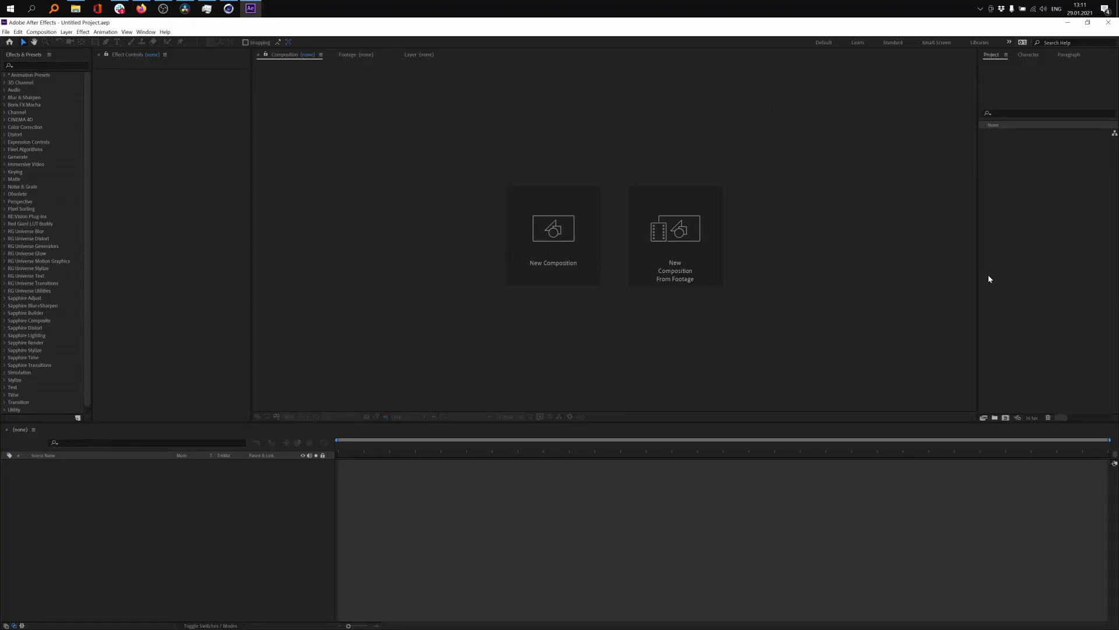
- Switch to After Effects and widen the Project panel
left_click(980, 279)
left_click_drag(979, 282, 923, 279)
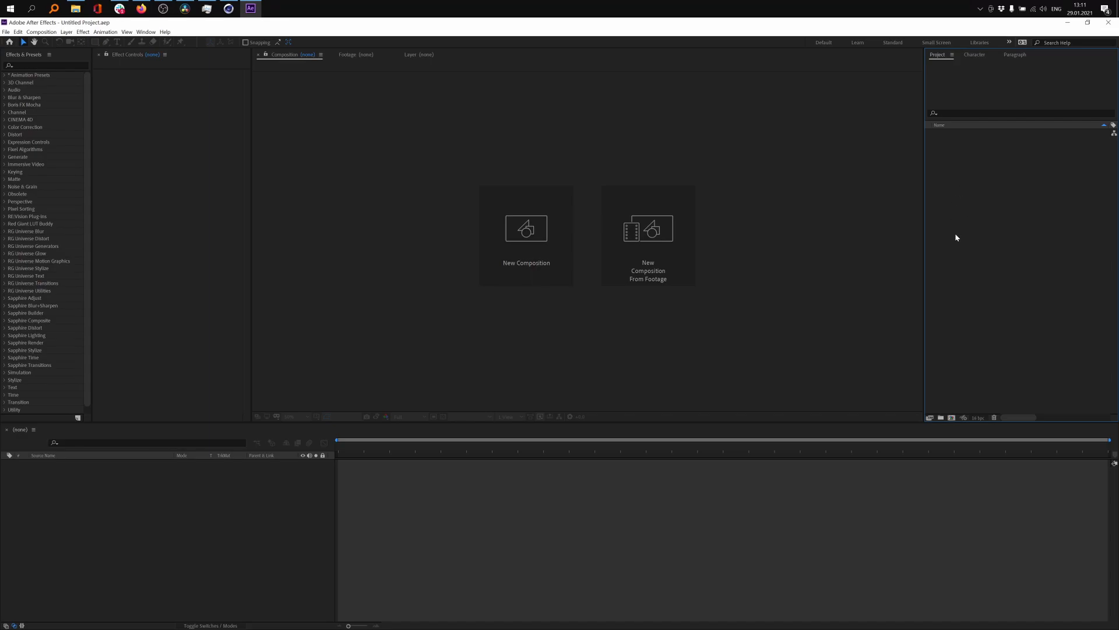
left_click_drag(925, 238, 889, 233)
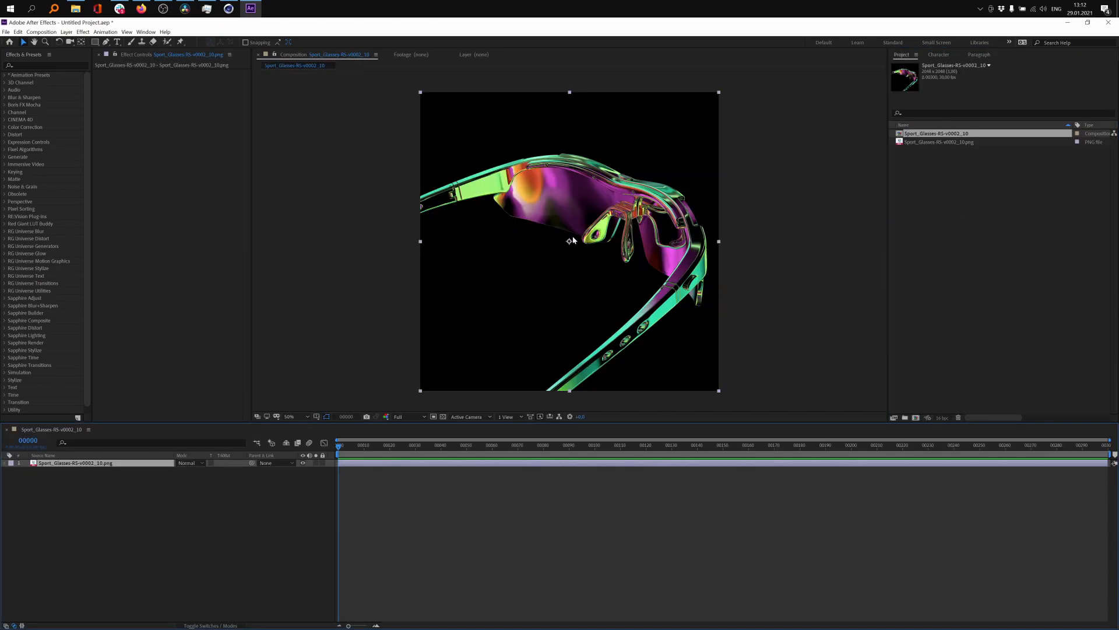
- Show the transparency grid behind the glasses render in the composition view
left_click(443, 416)
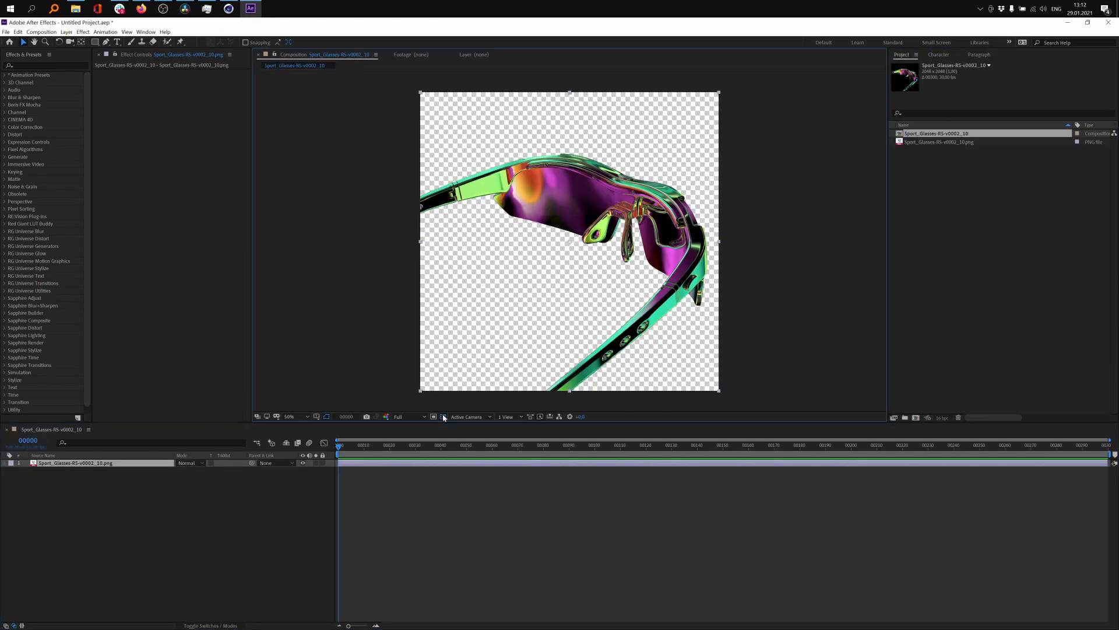
middle_click_drag(589, 209, 552, 205)
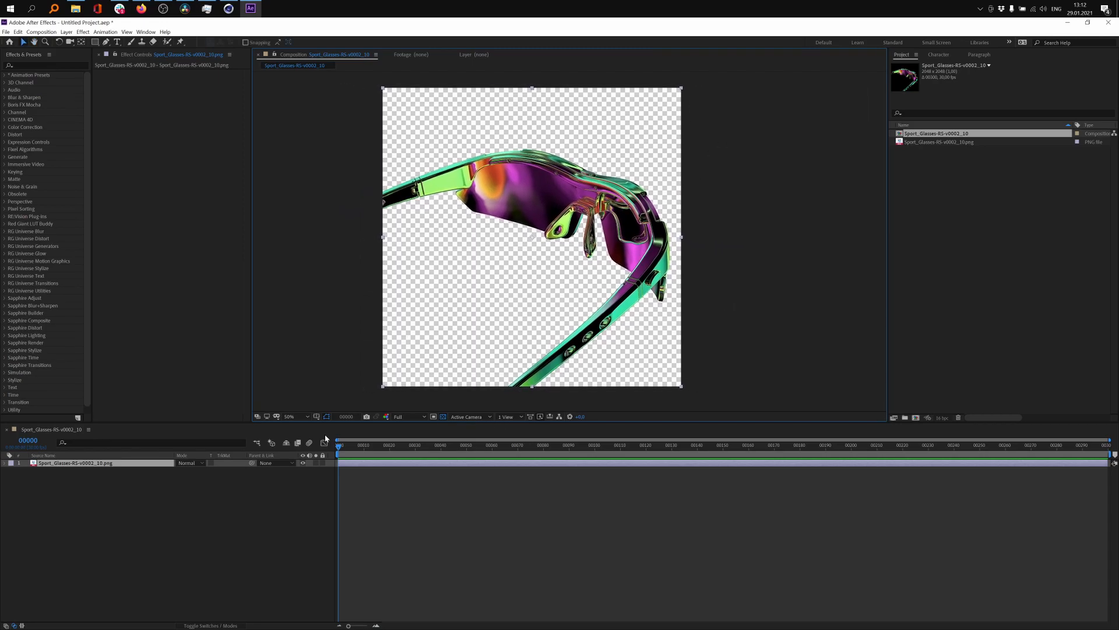
- Create a red solid at composition size and place it beneath the glasses render layer
left_click(159, 506)
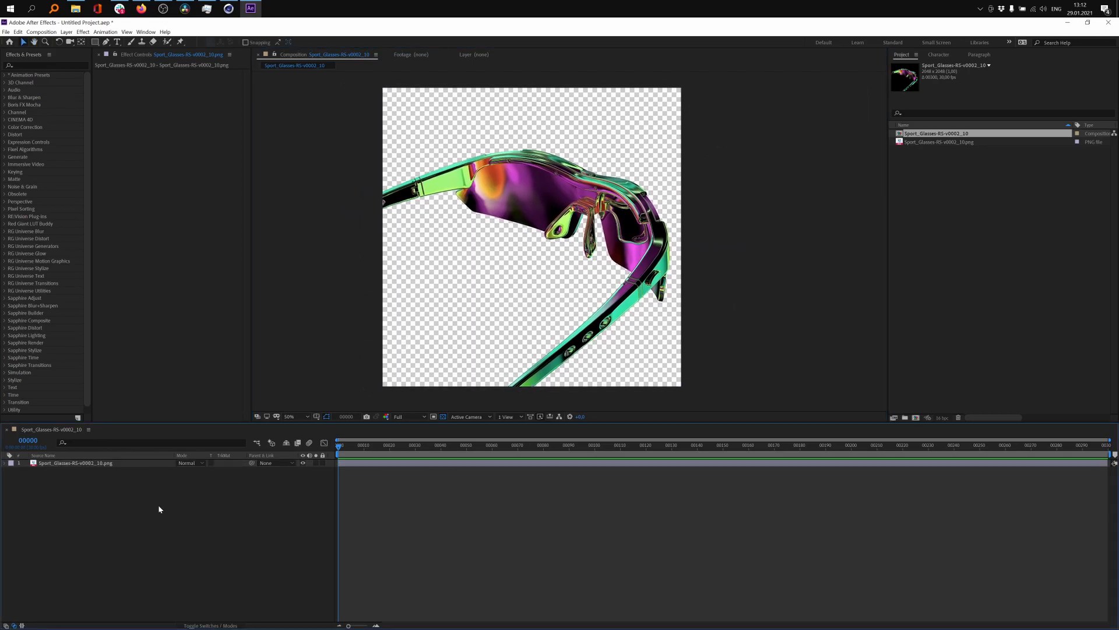
left_click(82, 32)
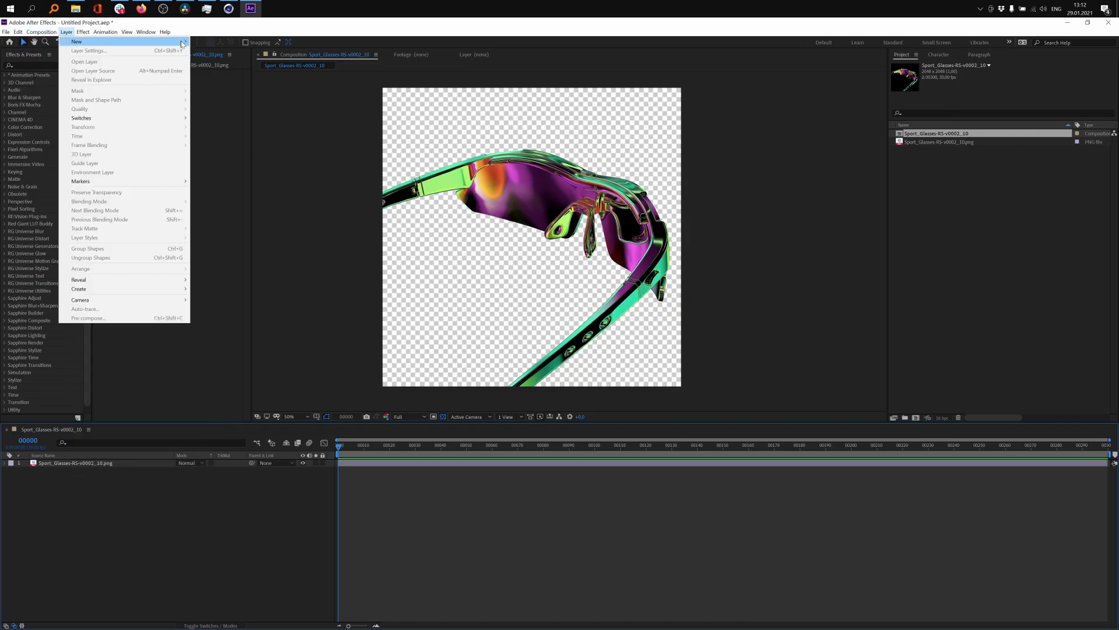
left_click(205, 51)
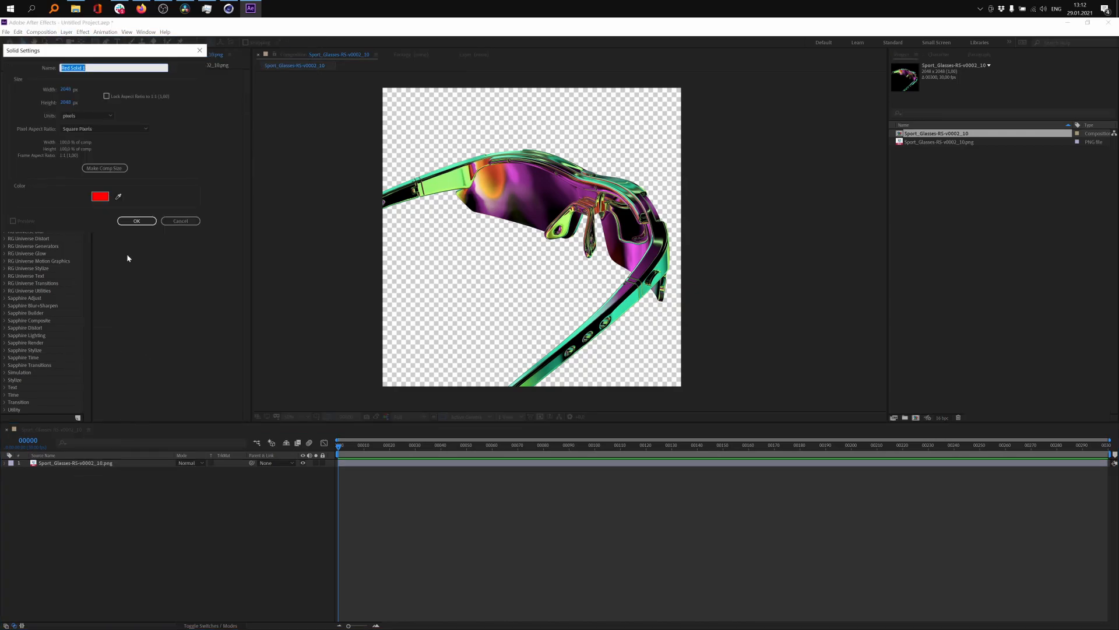
left_click(137, 221)
left_click_drag(58, 462, 64, 477)
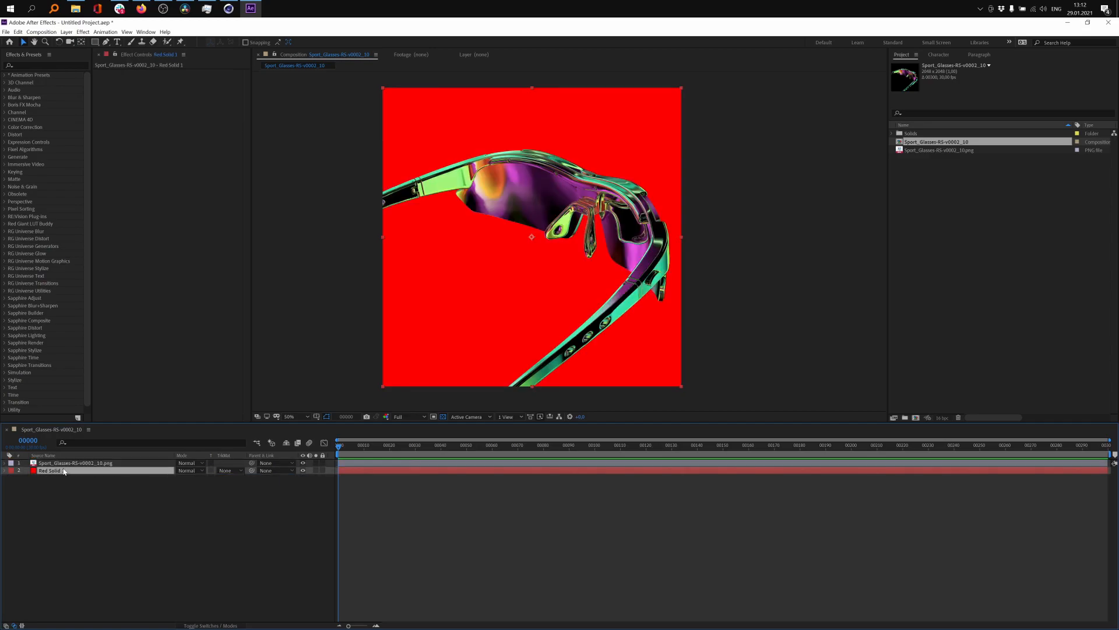
- Apply a Curves effect to the glasses layer and raise the upper midtones of the RGB curve
key("ctrl+space")
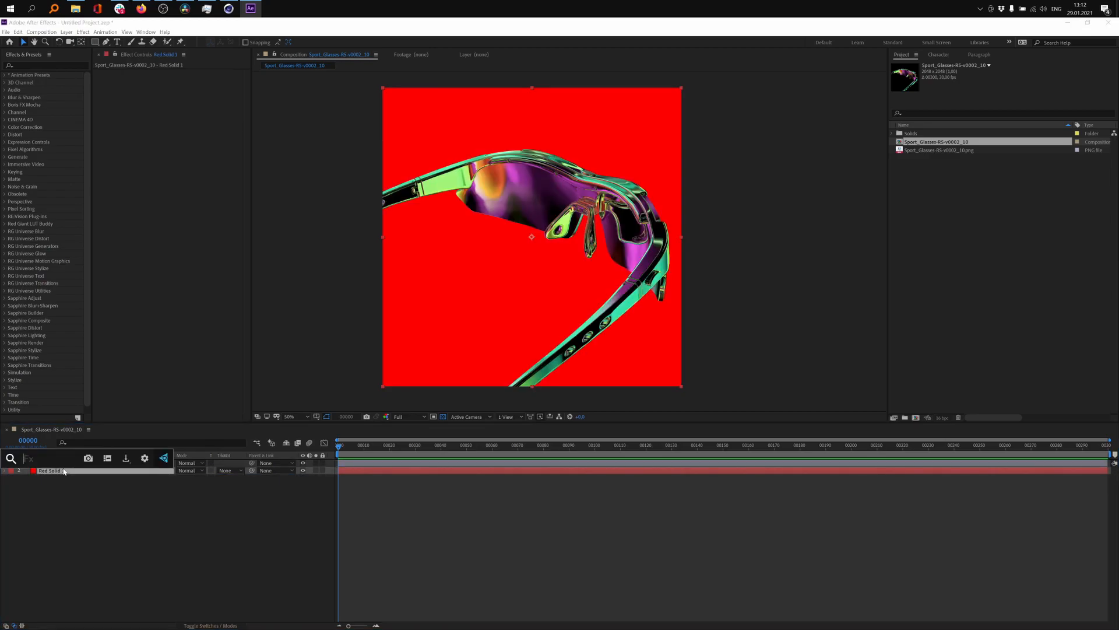
left_click(62, 464)
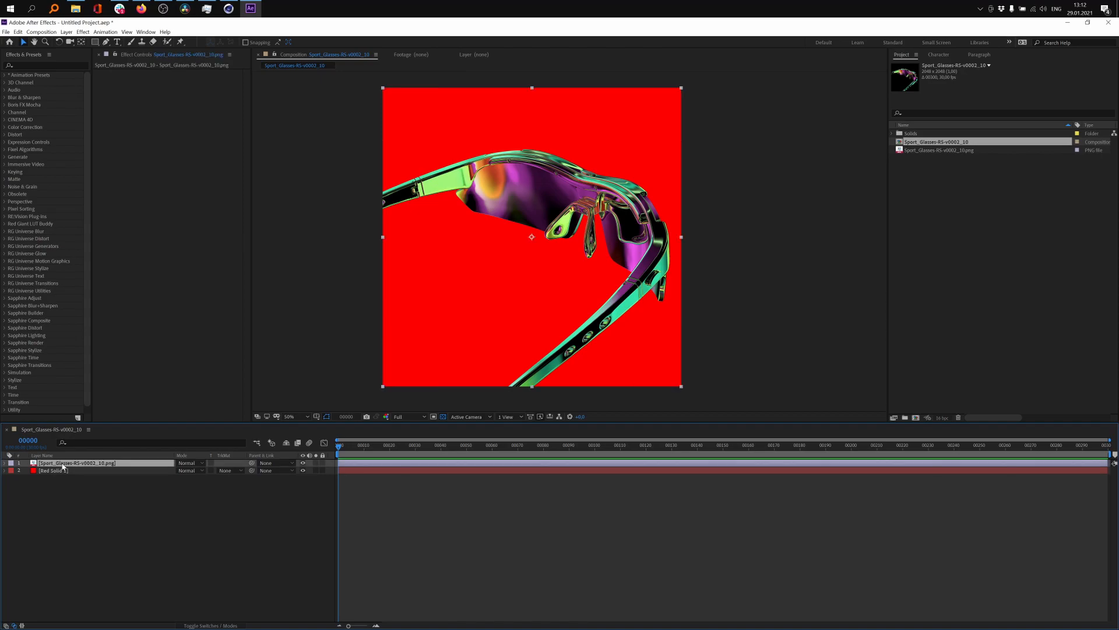
type("curves")
key("Return")
left_click_drag(187, 143, 177, 124)
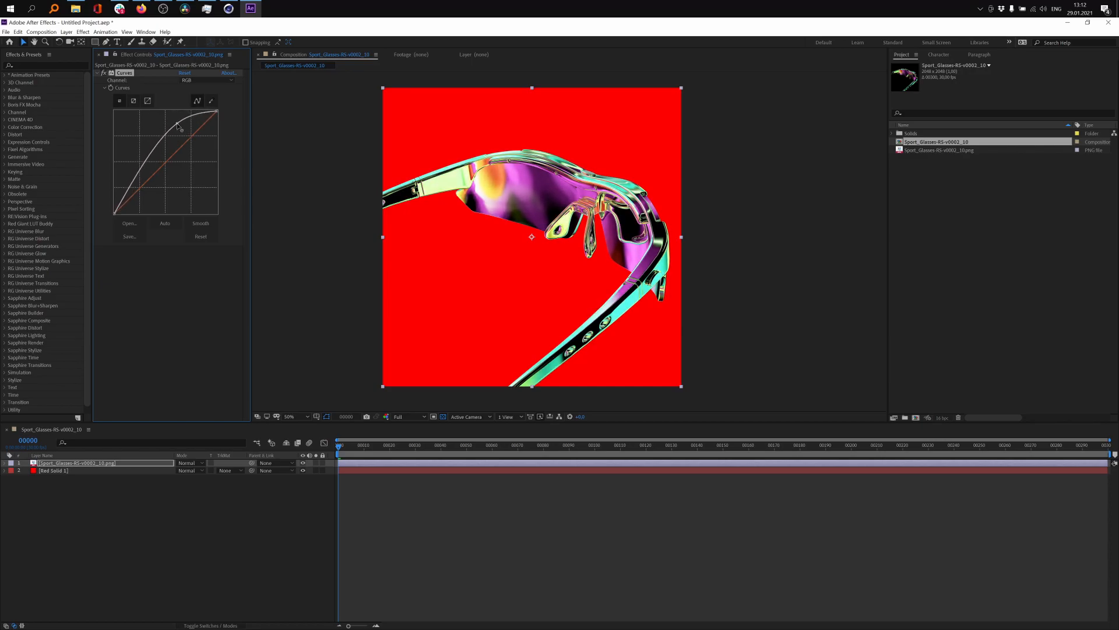
- Apply a Fill effect to the red solid and set its colour to a slightly darker, softer red
left_click(64, 472)
key("ctrl+space")
type("fi")
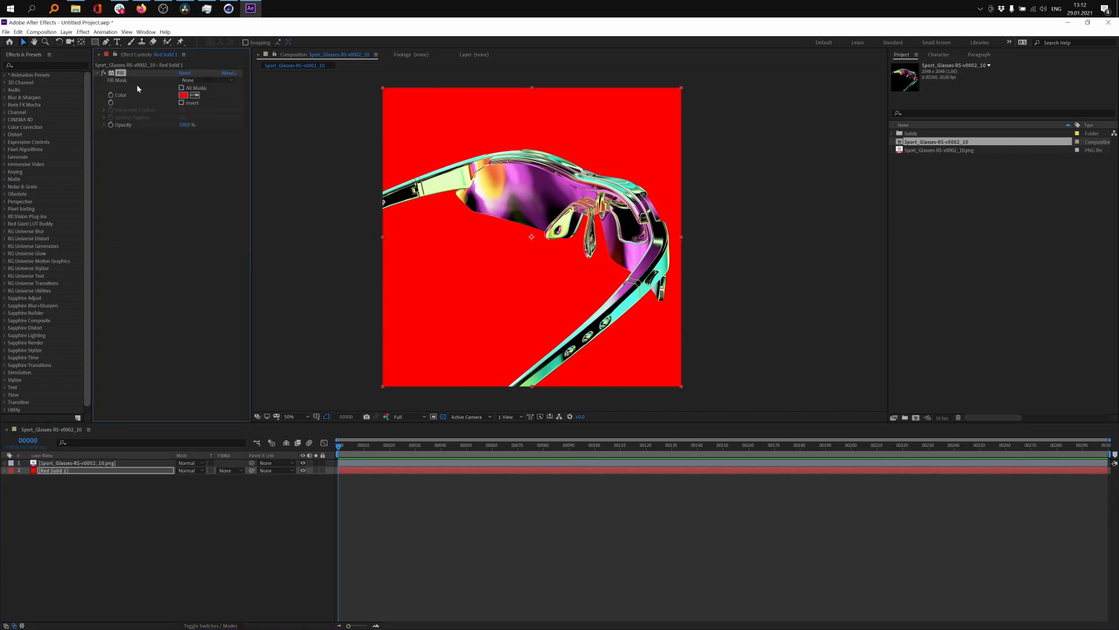
left_click(184, 95)
left_click_drag(186, 240, 238, 224)
key("Return")
- Add a Vibrance effect of about 75 to the glasses layer and switch the effect off
key("ctrl+Up")
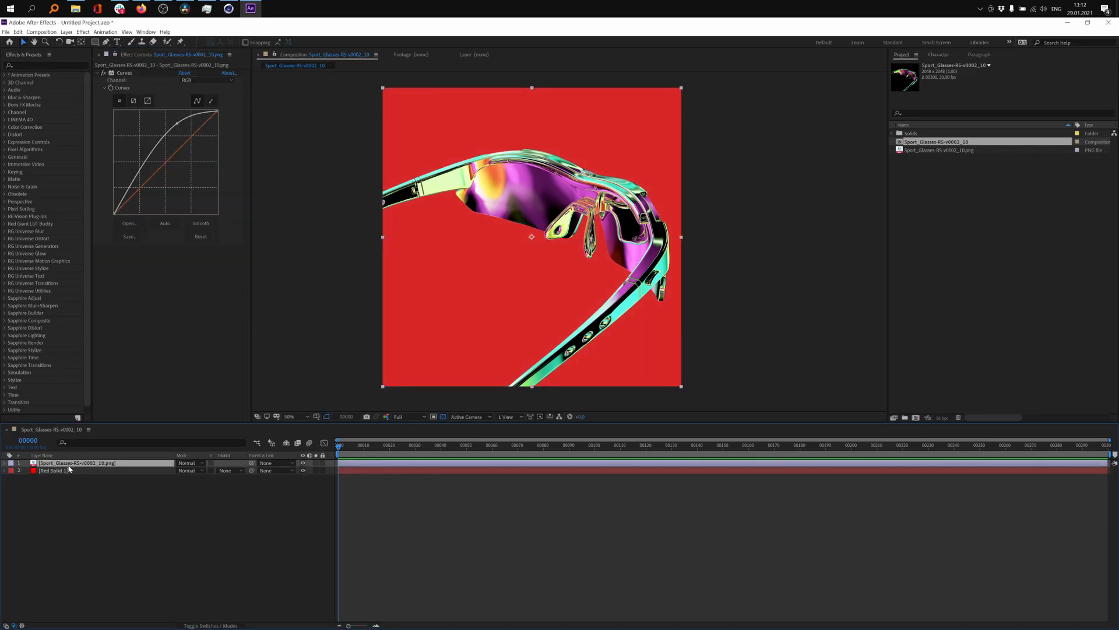
key("ctrl+space")
type("bib")
key("BackSpace")
key("BackSpace")
key("BackSpace")
type("vi")
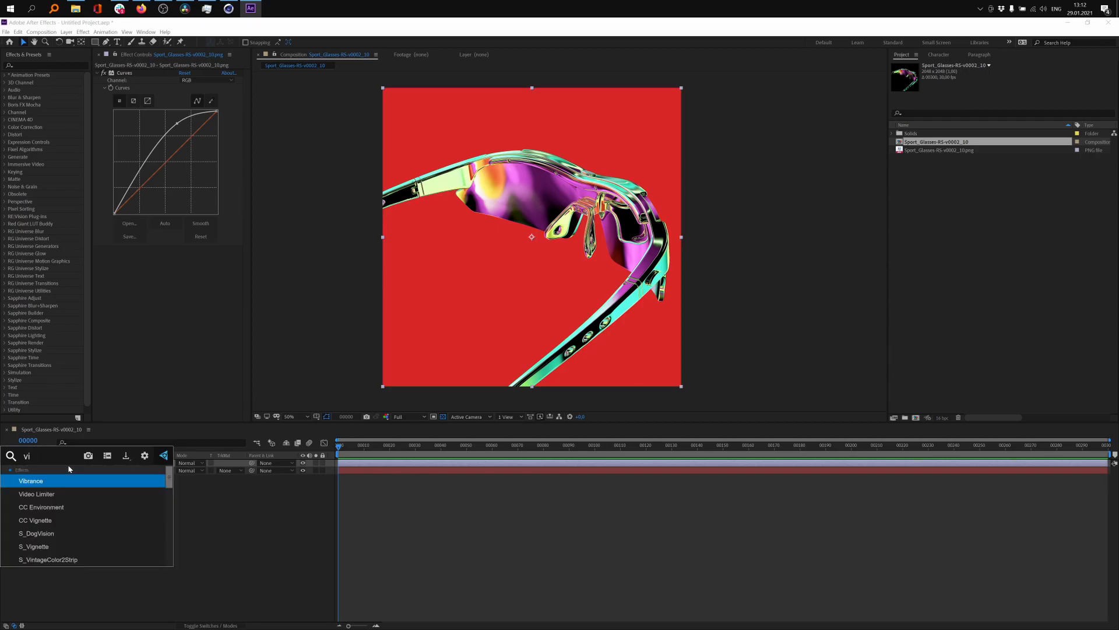
key("Return")
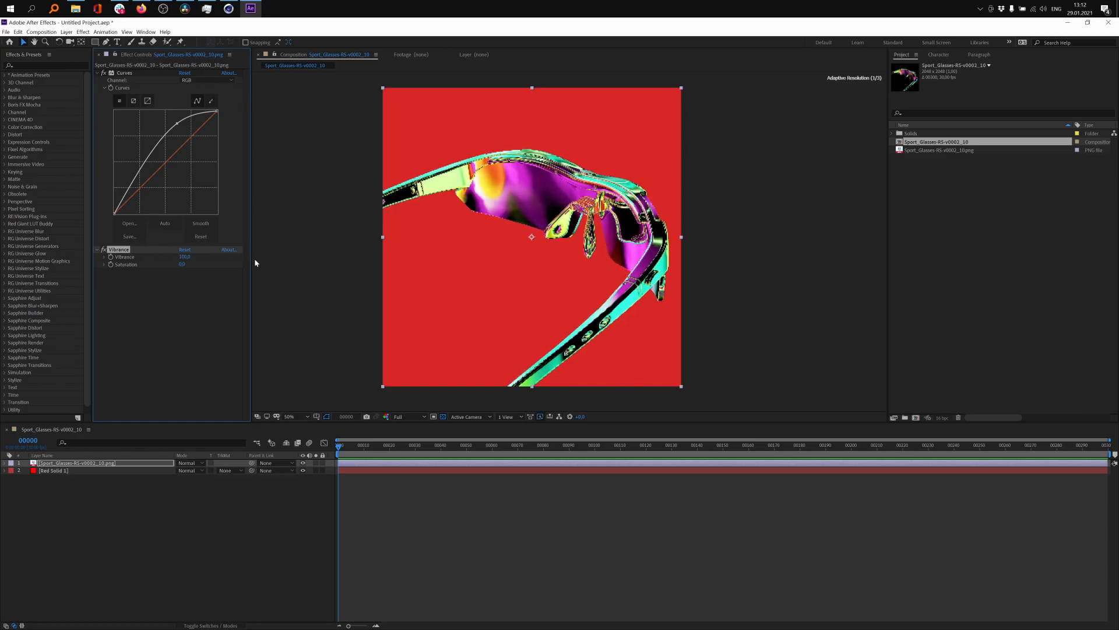
left_click_drag(184, 256, 150, 257)
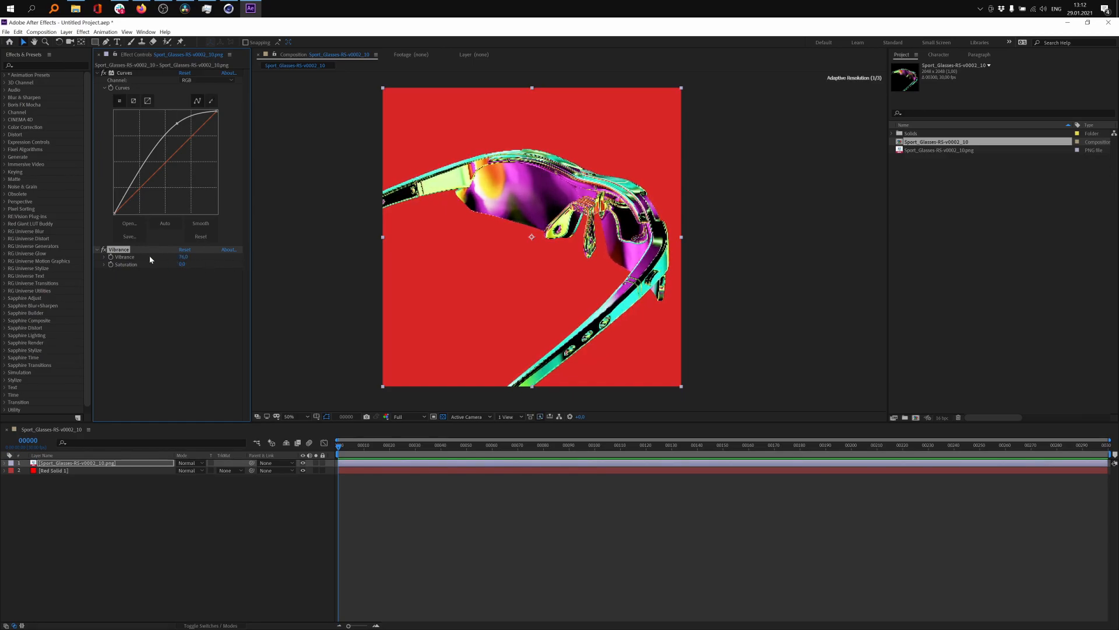
left_click(103, 250)
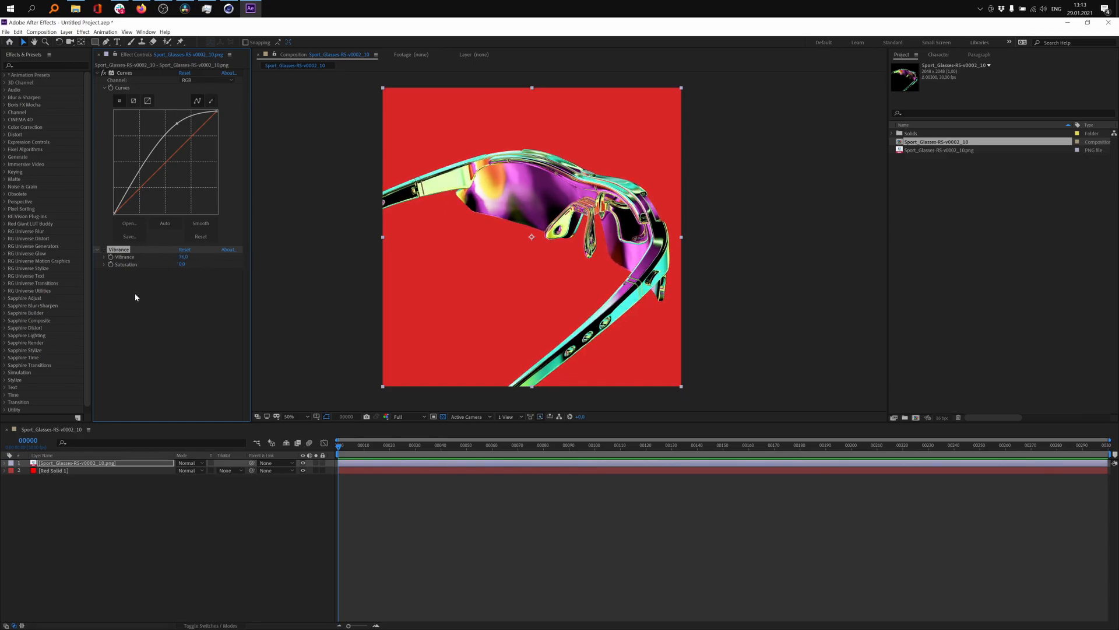
- Switch to Firefox to view the Google results for free LUTs, and return to After Effects
left_click(69, 471)
left_click(74, 465)
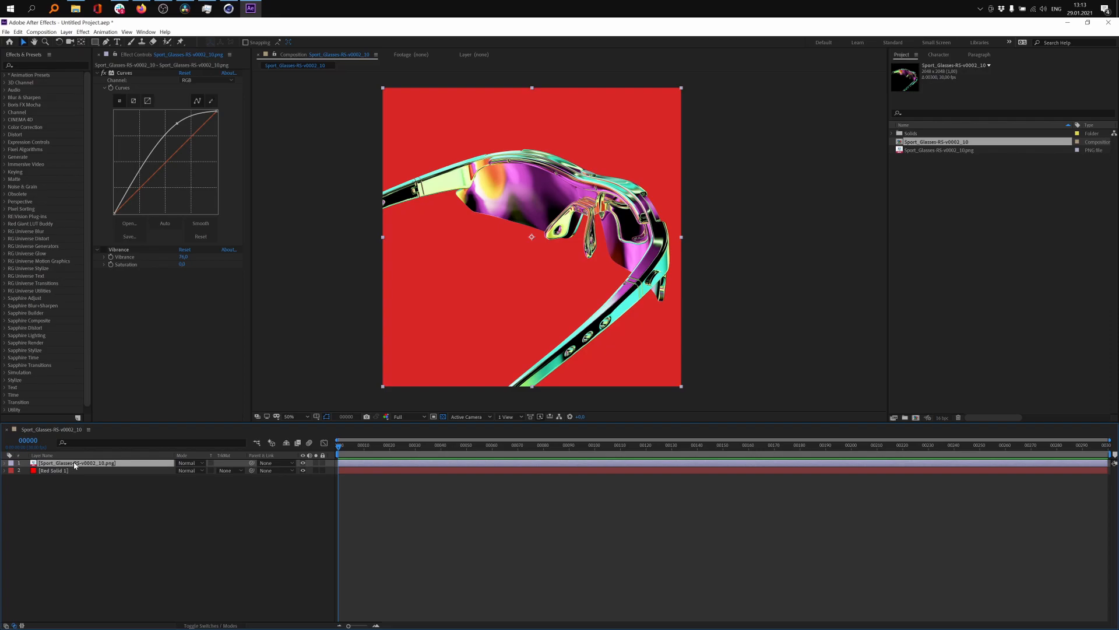
left_click(142, 9)
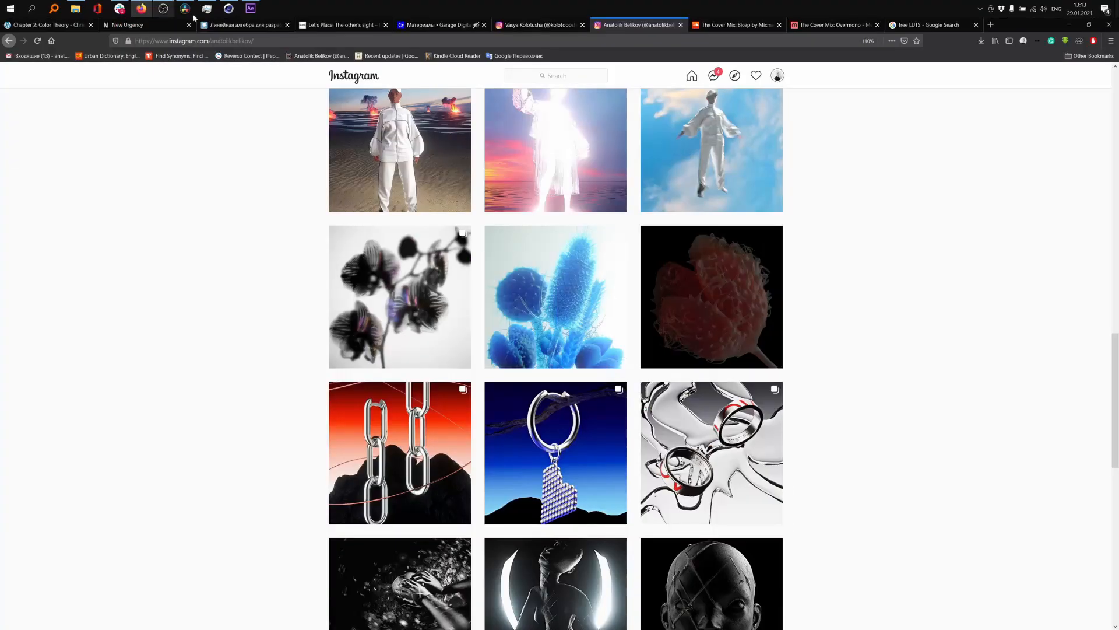
left_click(919, 25)
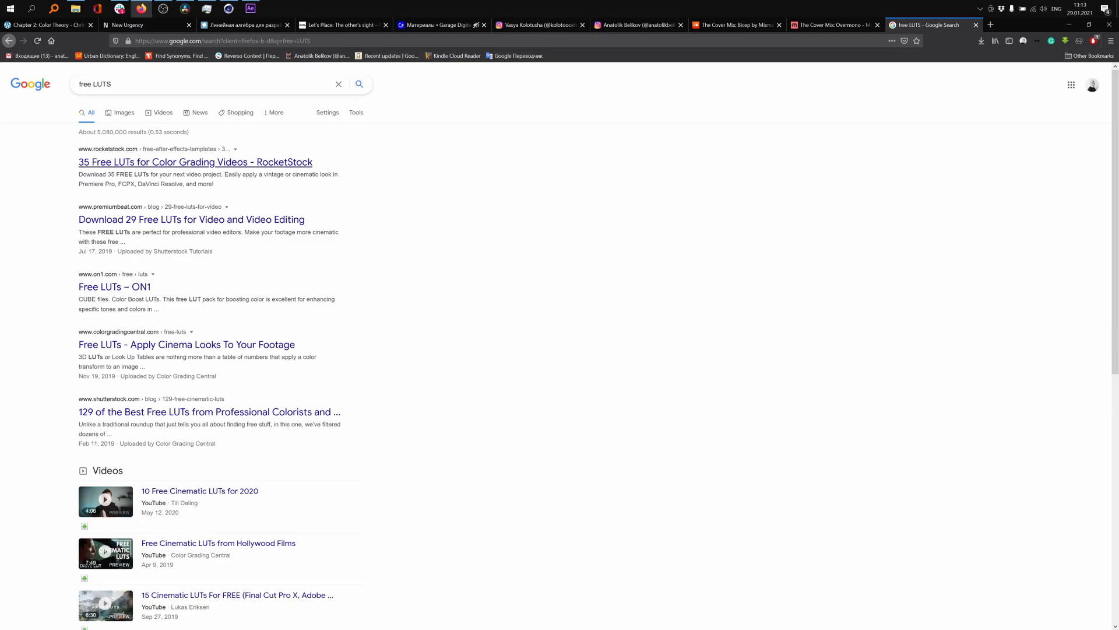
left_click(1066, 25)
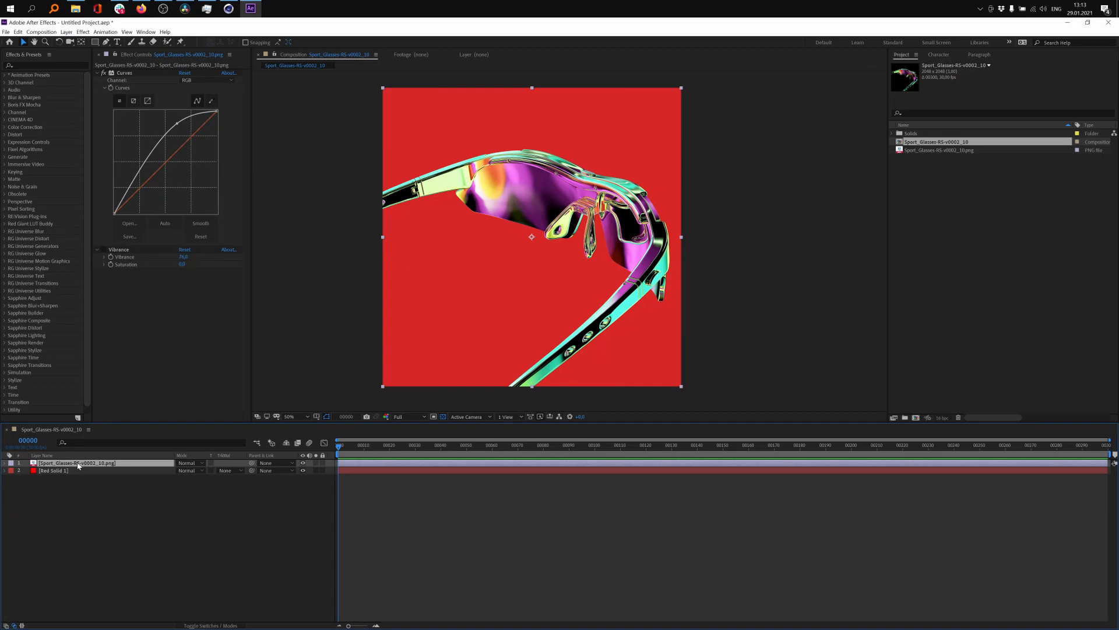
- Create an adjustment layer above the glasses and apply the Lumetri Color effect to it
key("ctrl+alt+y")
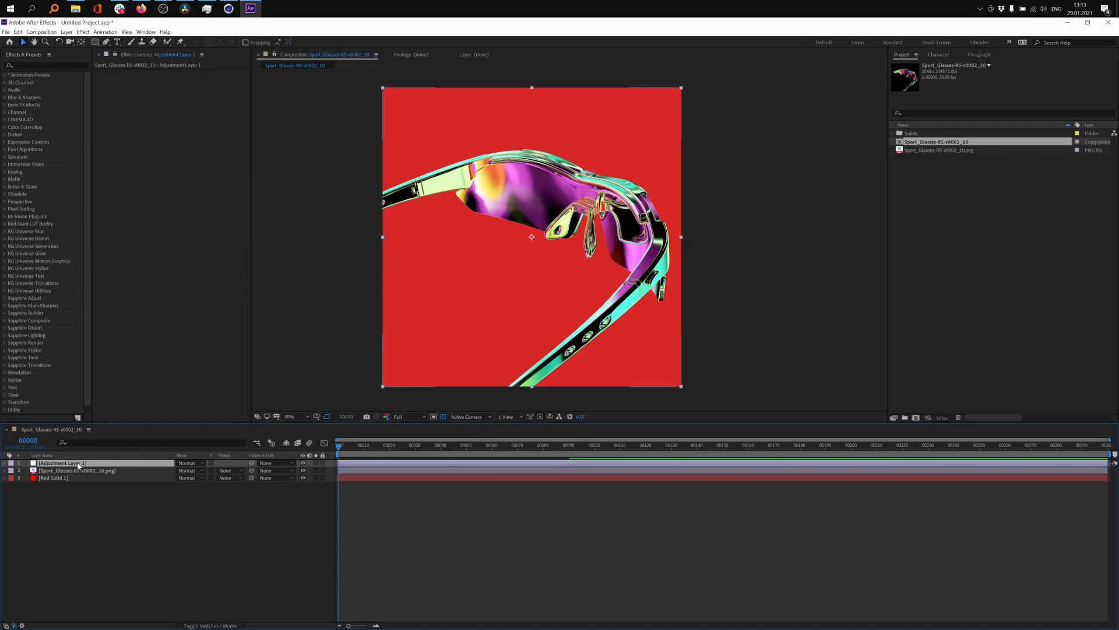
key("ctrl+space")
type("lum")
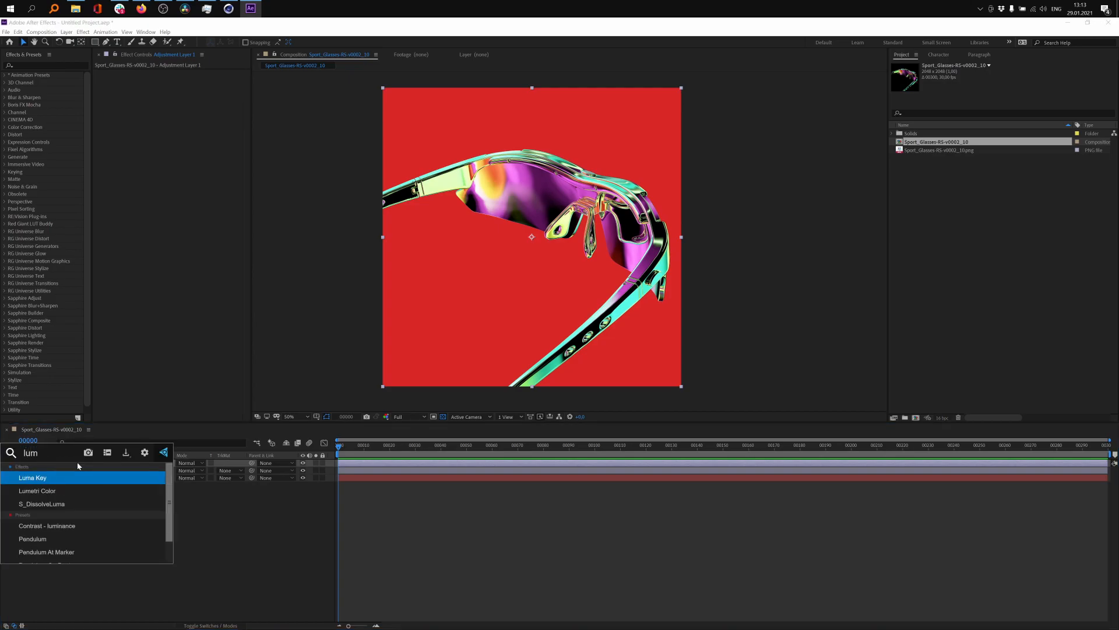
key("Down")
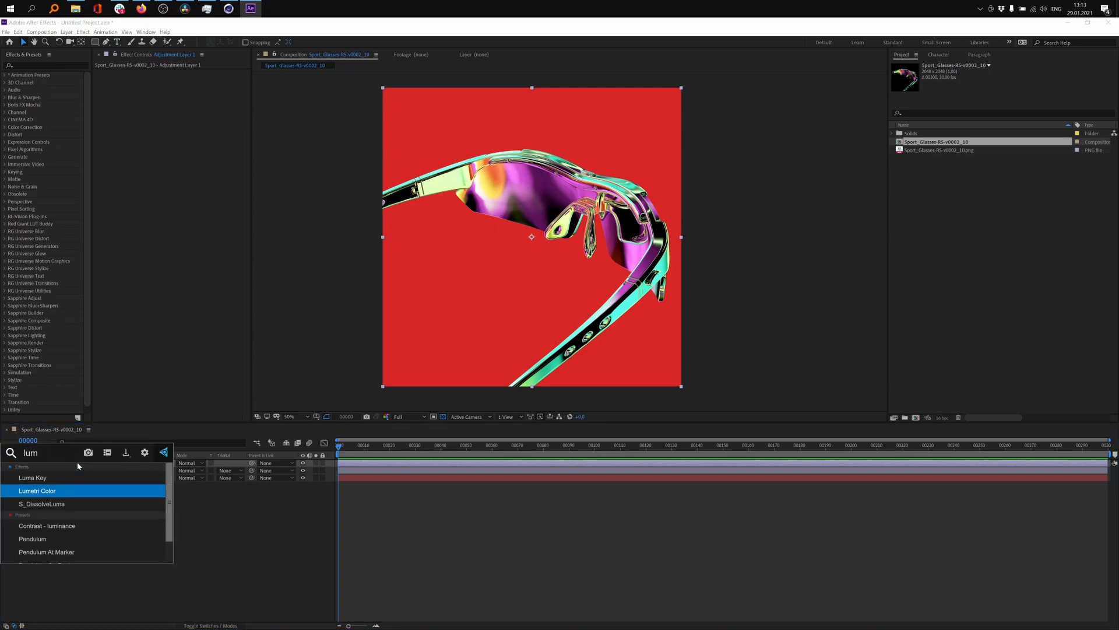
key("Return")
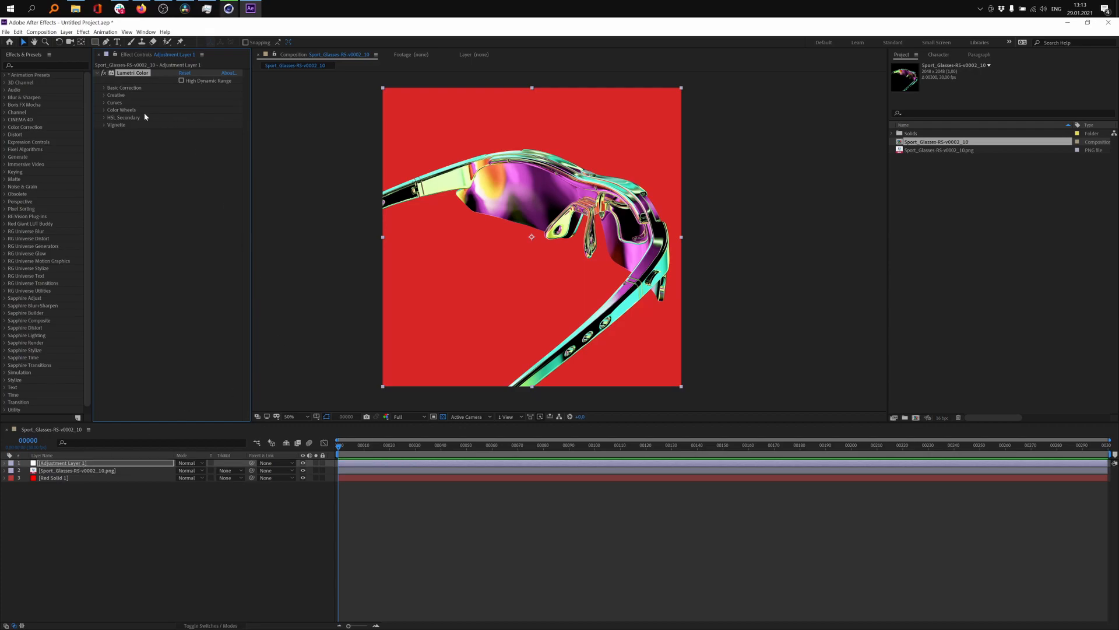
- Try the SL BIG HDR creative look in Lumetri Color and set the look to SL BIG LDR
left_click(104, 95)
left_click(216, 112)
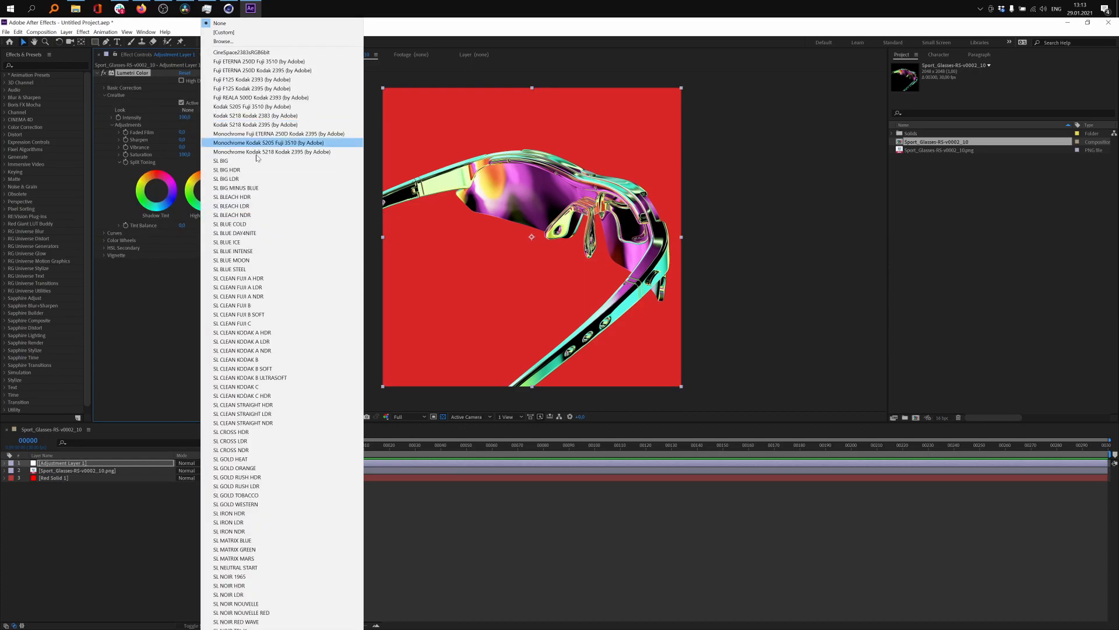
left_click(253, 169)
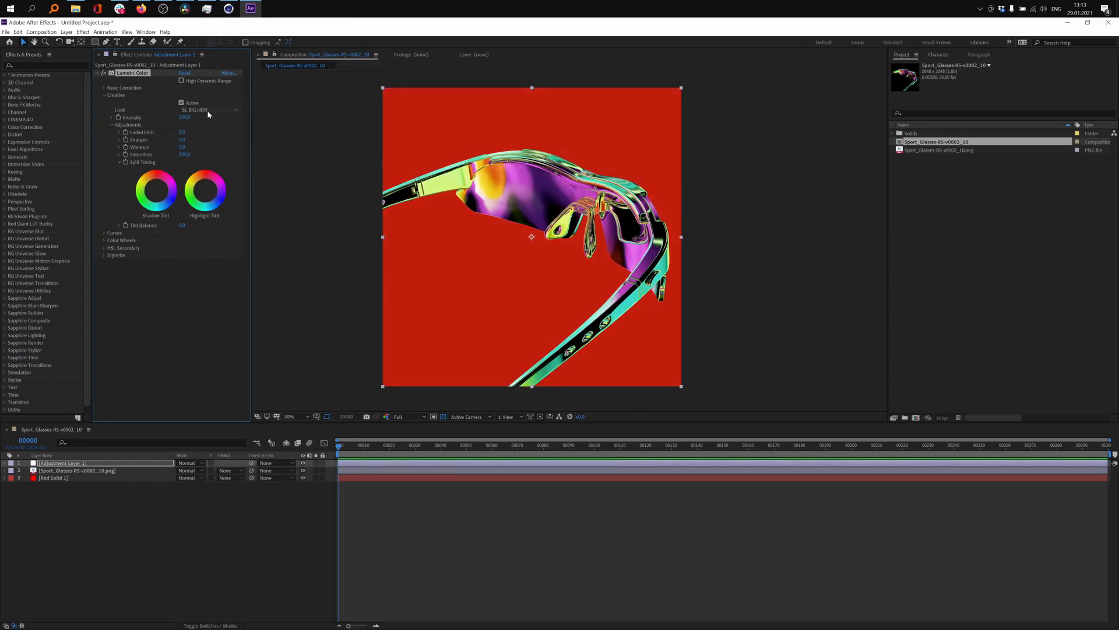
left_click(209, 112)
left_click(252, 181)
- Try a green Fill colour on the background solid
left_click(55, 477)
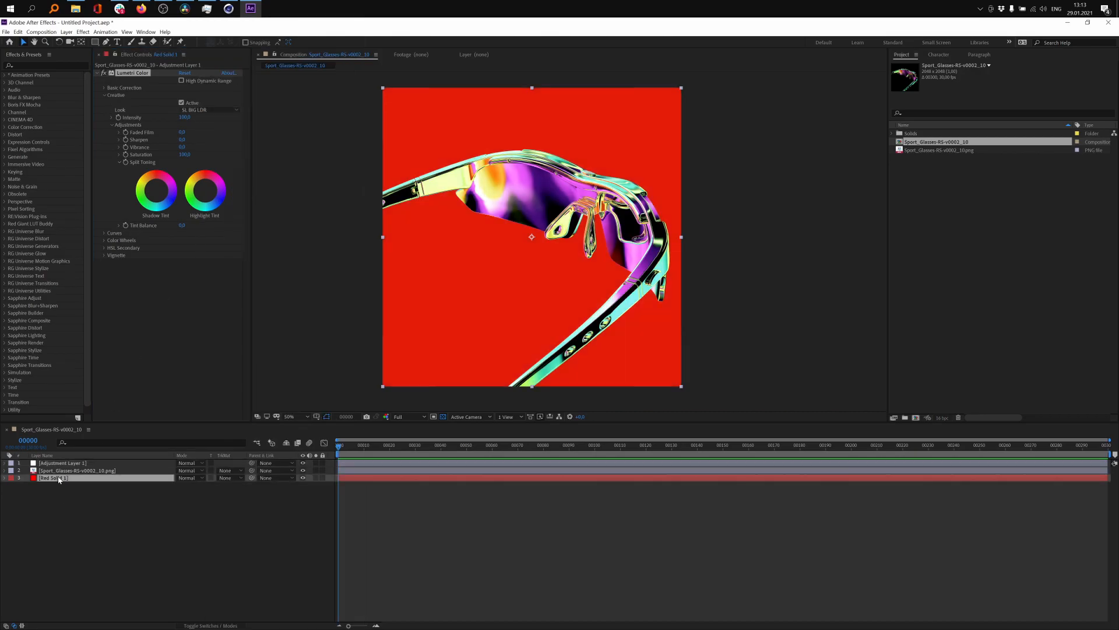
left_click(183, 95)
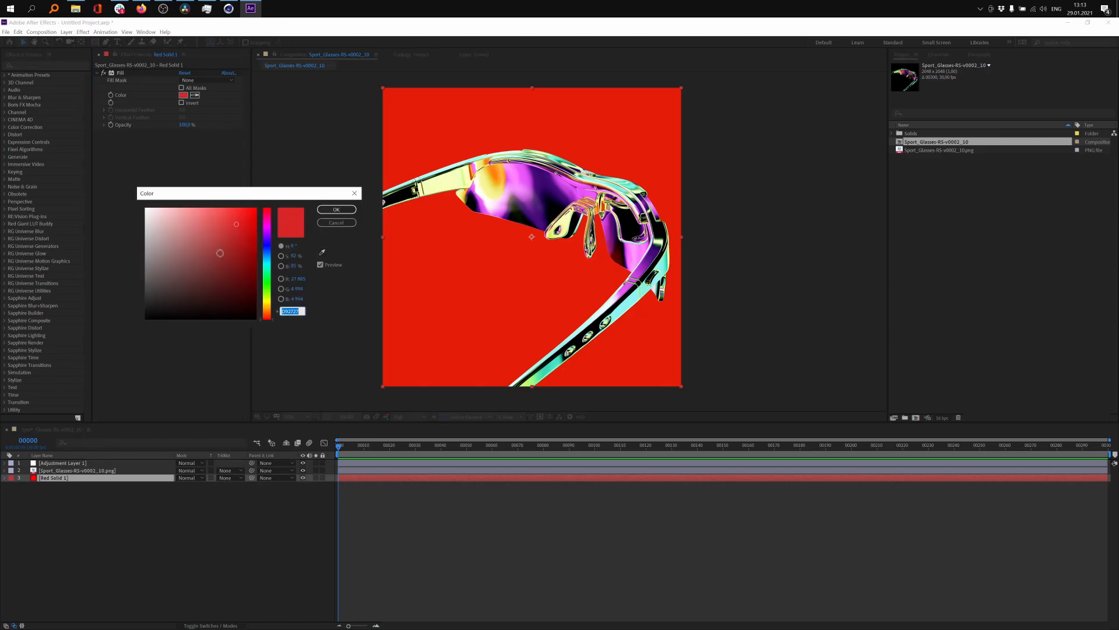
left_click(225, 207)
left_click_drag(272, 251, 266, 291)
left_click_drag(201, 272, 228, 237)
left_click(330, 209)
- Apply the Gradient Ramp effect to the background solid and try swapping its colours
key("ctrl+space")
type("ramp")
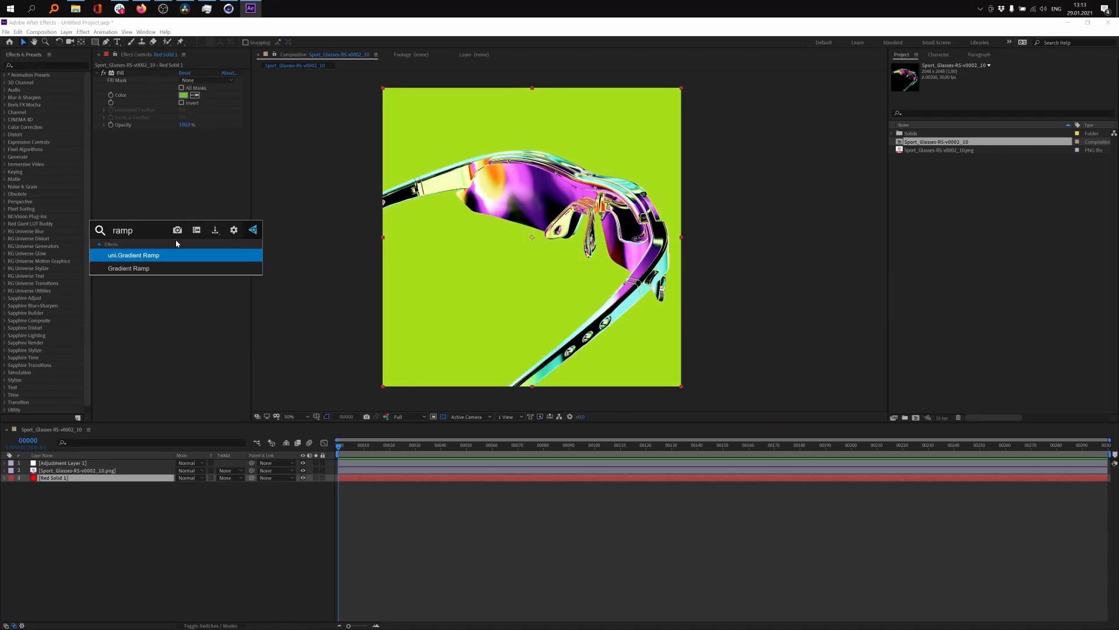
key("Down")
key("Return")
left_click(222, 193)
left_click(221, 193)
- Try another start colour for the background gradient and set its end colour to purple
left_click(183, 148)
left_click(267, 272)
left_click_drag(239, 223, 246, 198)
left_click(336, 223)
left_click(183, 162)
left_click(255, 208)
left_click_drag(267, 262, 208, 231)
left_click(336, 210)
- Add a Hue/Saturation effect to the glasses layer and rotate the master hue towards teal lenses and a yellow frame
left_click(87, 471)
left_click_drag(188, 324, 129, 345)
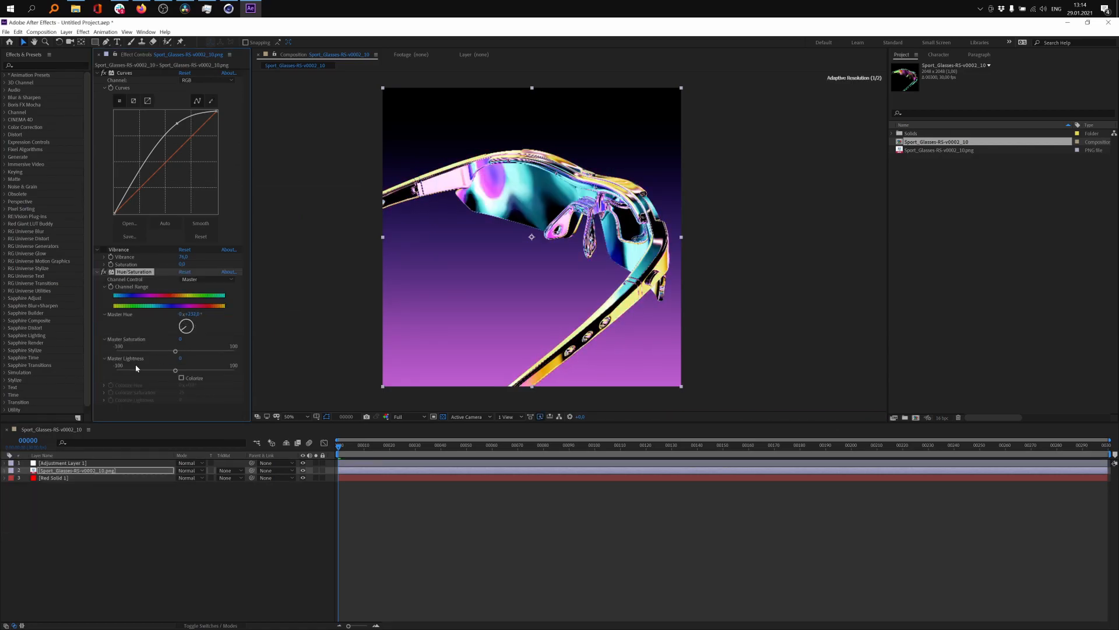
- Set the start colour of the background solid's gradient ramp to a pale yellow-green
left_click(53, 478)
left_click(183, 147)
left_click_drag(268, 228, 268, 287)
left_click_drag(208, 231, 188, 208)
left_click(336, 209)
- Set the end colour of the background gradient ramp to a deep saturated red
scroll(337, 210, "down", 2)
left_click(183, 162)
left_click(268, 302)
mouse_move(234, 279)
left_mouse_down()
mouse_move(244, 269)
mouse_move(230, 283)
mouse_move(243, 291)
left_mouse_up()
left_click_drag(268, 303, 269, 322)
left_click_drag(245, 256, 253, 233)
left_click(337, 210)
- Rotate the glasses layer's master hue to blue lenses with magenta accents and make the composition panel taller
left_click(77, 470)
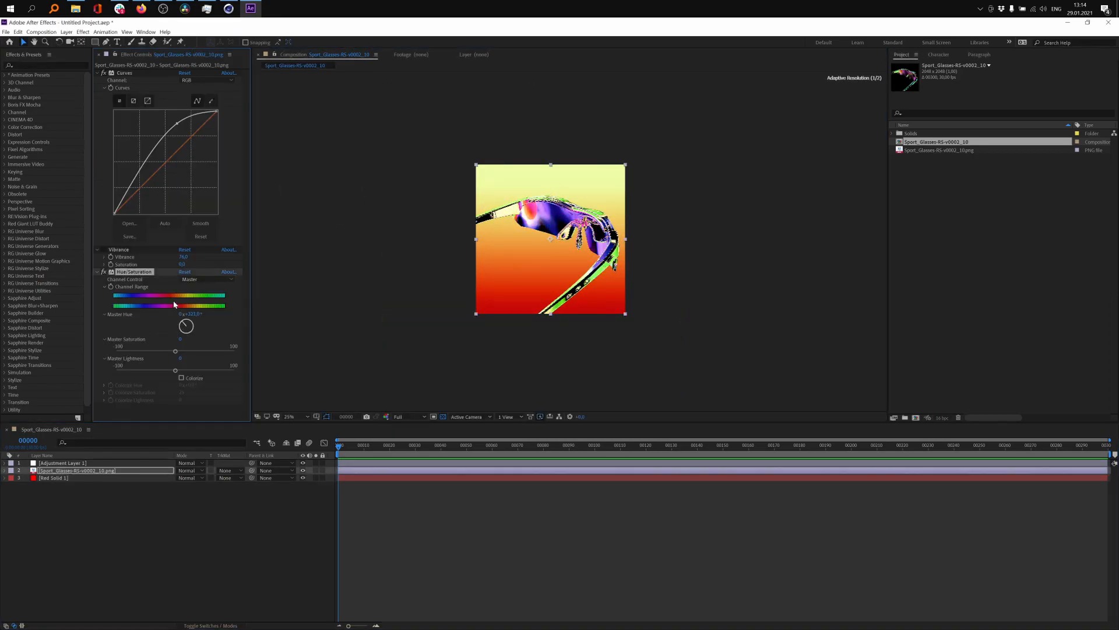
left_click_drag(193, 331, 156, 337)
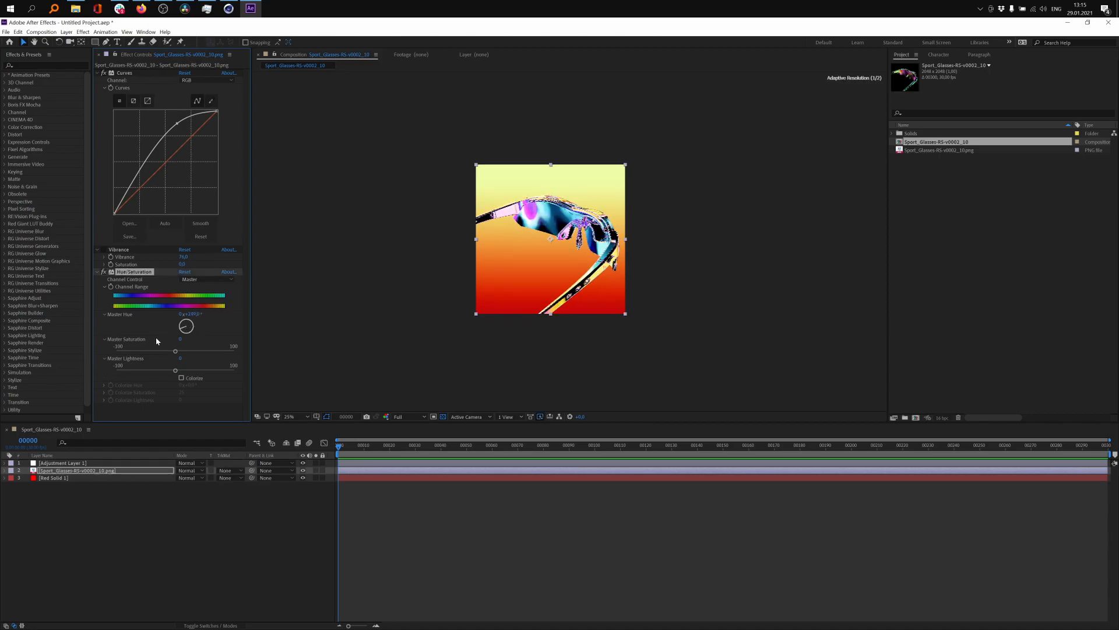
scroll(718, 240, "up", 2)
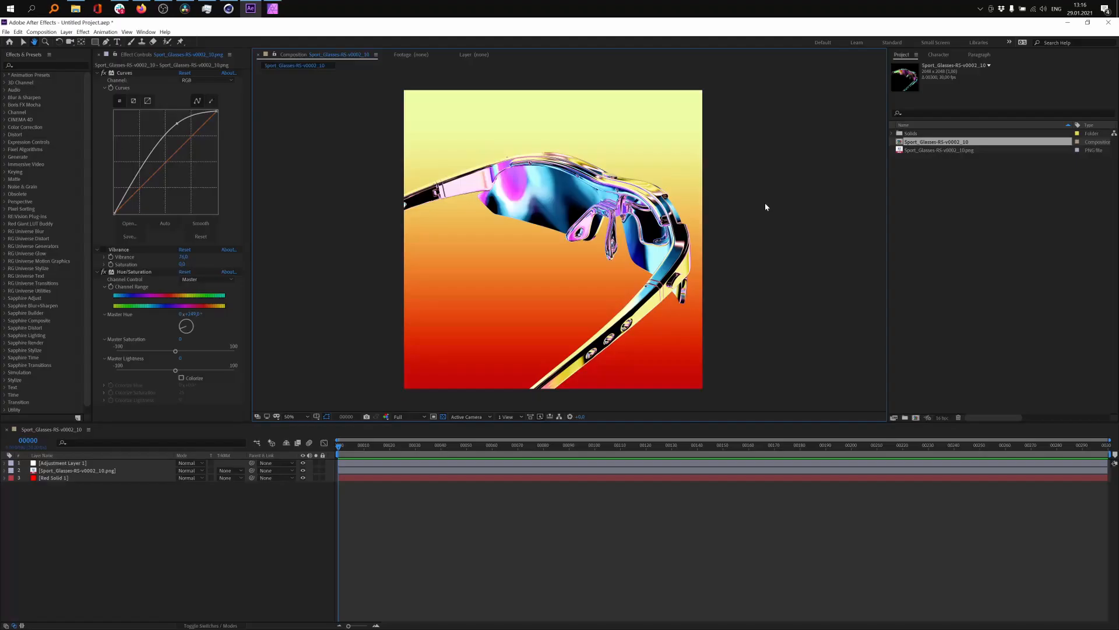
middle_click_drag(765, 204, 762, 203)
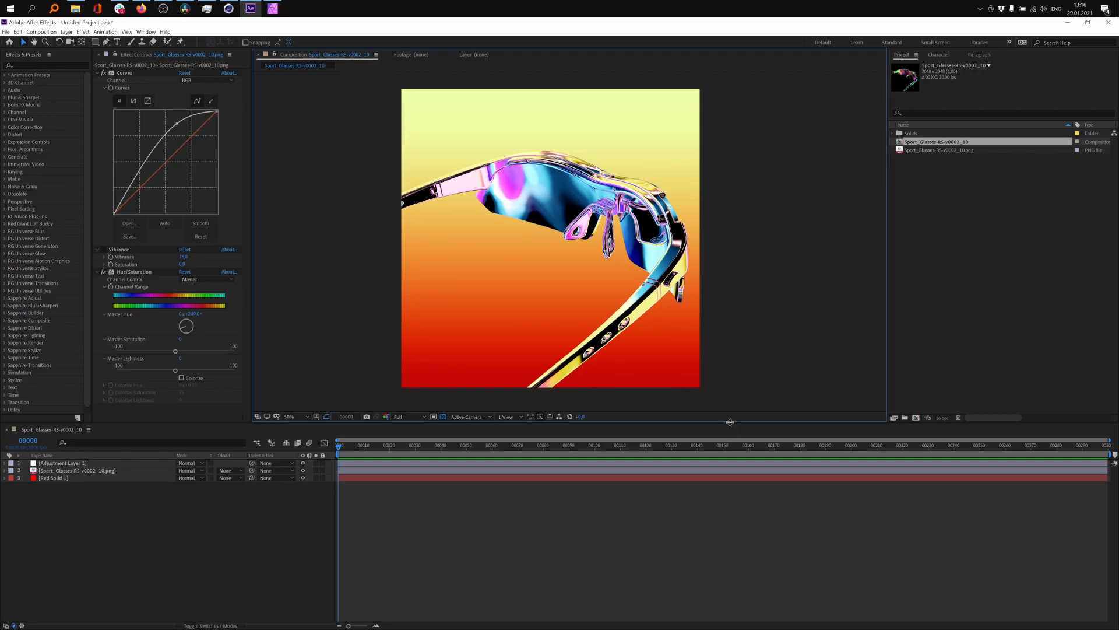
left_click_drag(733, 424, 735, 446)
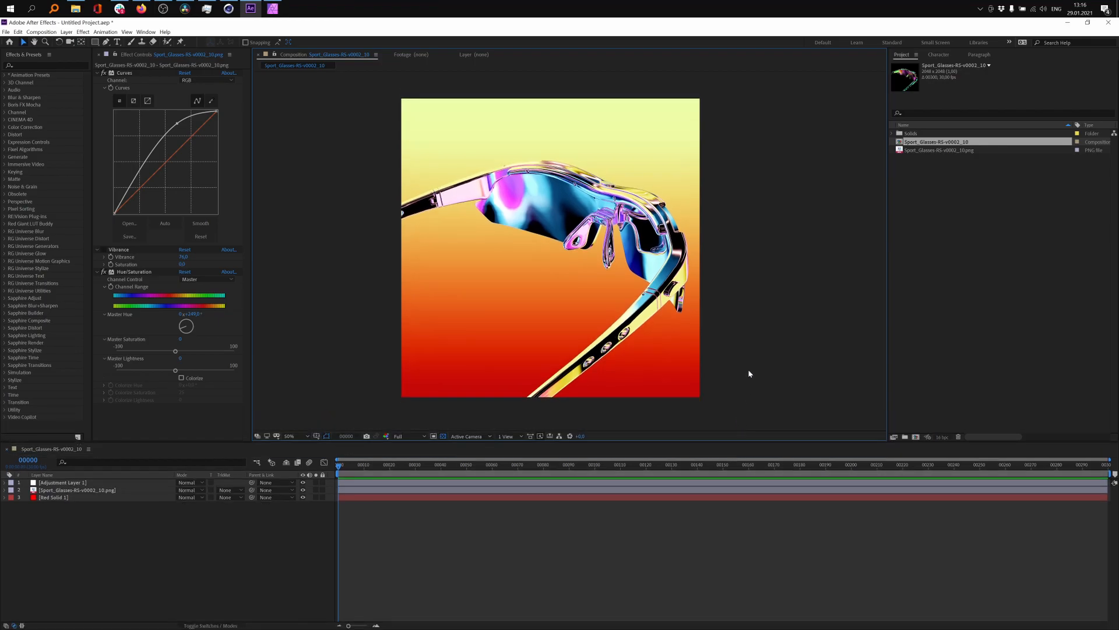